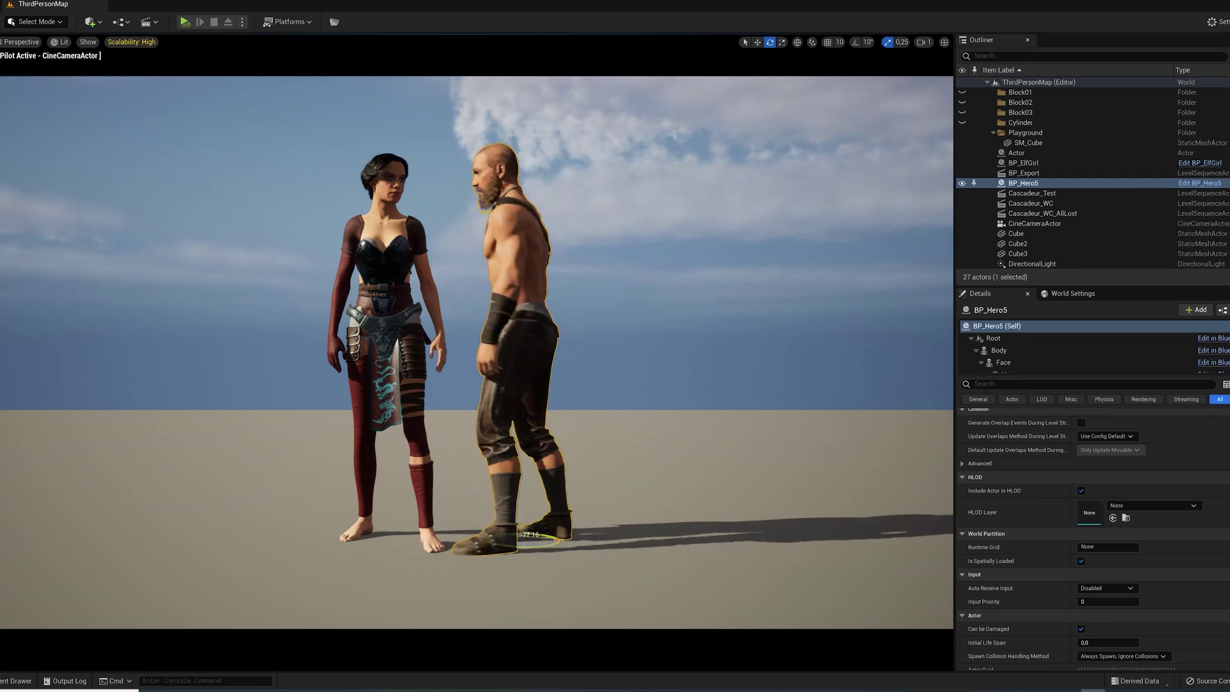
Hide the clothing of BP_ElfGirl by turning off visibility on its Torso and Legs components.
left_click(391, 490)
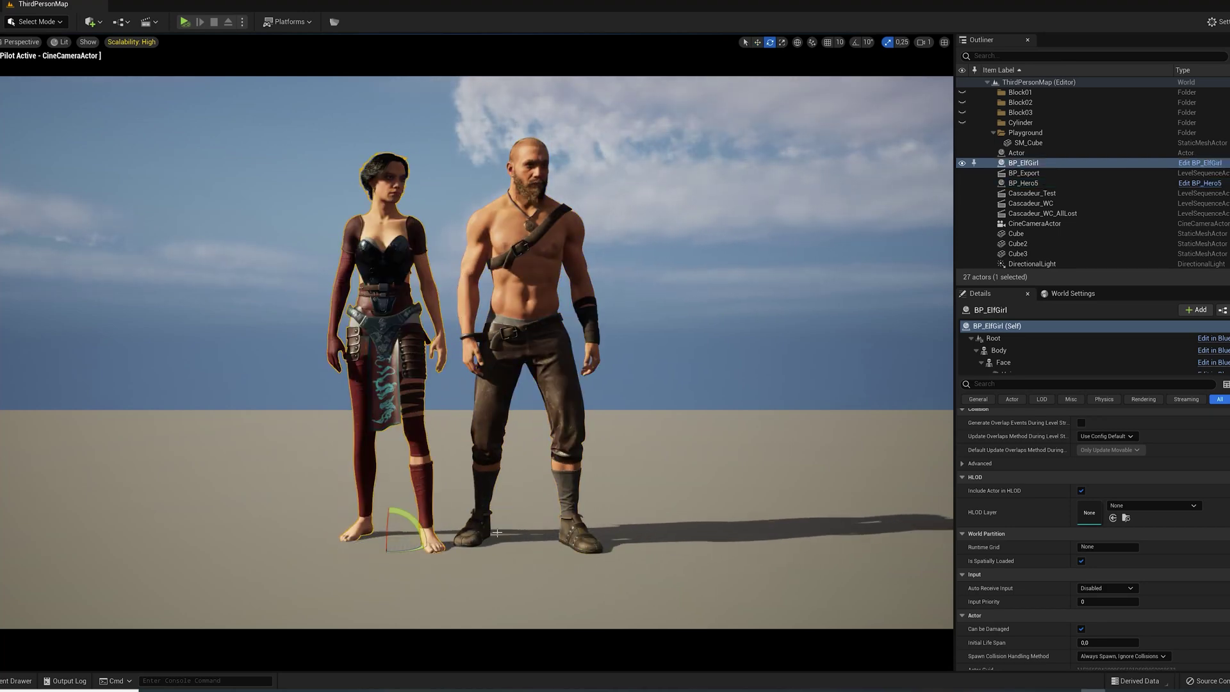
left_click_drag(1051, 377, 1052, 426)
scroll(1051, 391, "down", 3)
left_click(1006, 381)
left_click(1050, 435)
type("visi")
left_click(1081, 520)
left_click(1004, 394)
left_click(1082, 521)
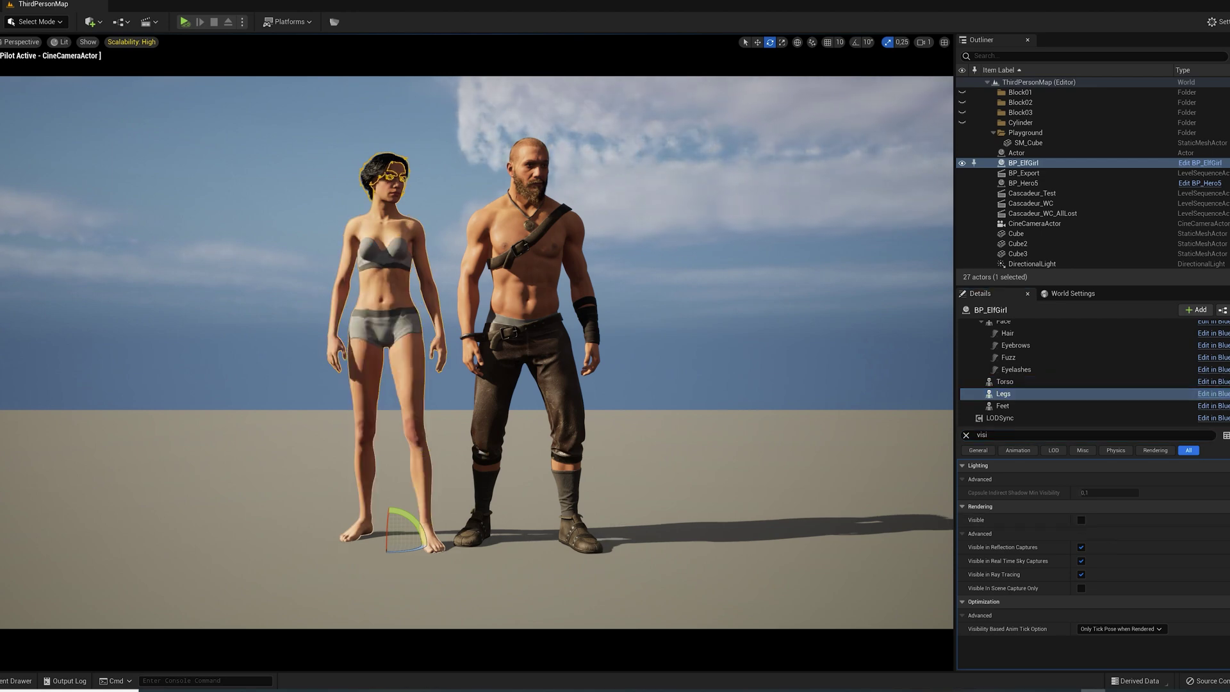
Turn off visibility for the Torso, Legs and Feet components of BP_Hero5.
left_click(529, 397)
left_click(1003, 393)
left_click(1081, 520)
left_click(1003, 405)
left_click(1081, 519)
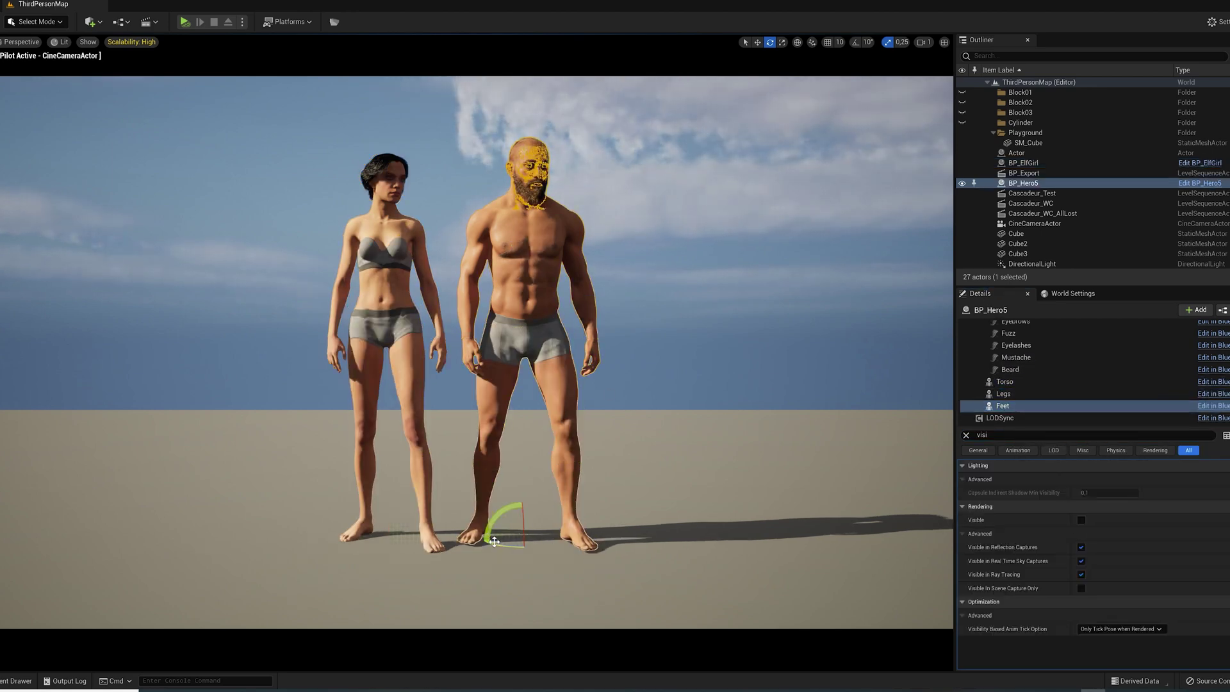
Rotate the male and the female character slightly about their vertical axes.
left_click(485, 513)
left_click_drag(496, 544, 505, 546)
left_click(419, 487)
left_click_drag(364, 549, 378, 551)
Select the Body component of BP_Hero5, clear the property filter and open its M_BodySynthesized material.
left_click(542, 270)
left_click(1001, 351)
left_click(966, 435)
scroll(1028, 569, "down", 4)
double_click(1090, 554)
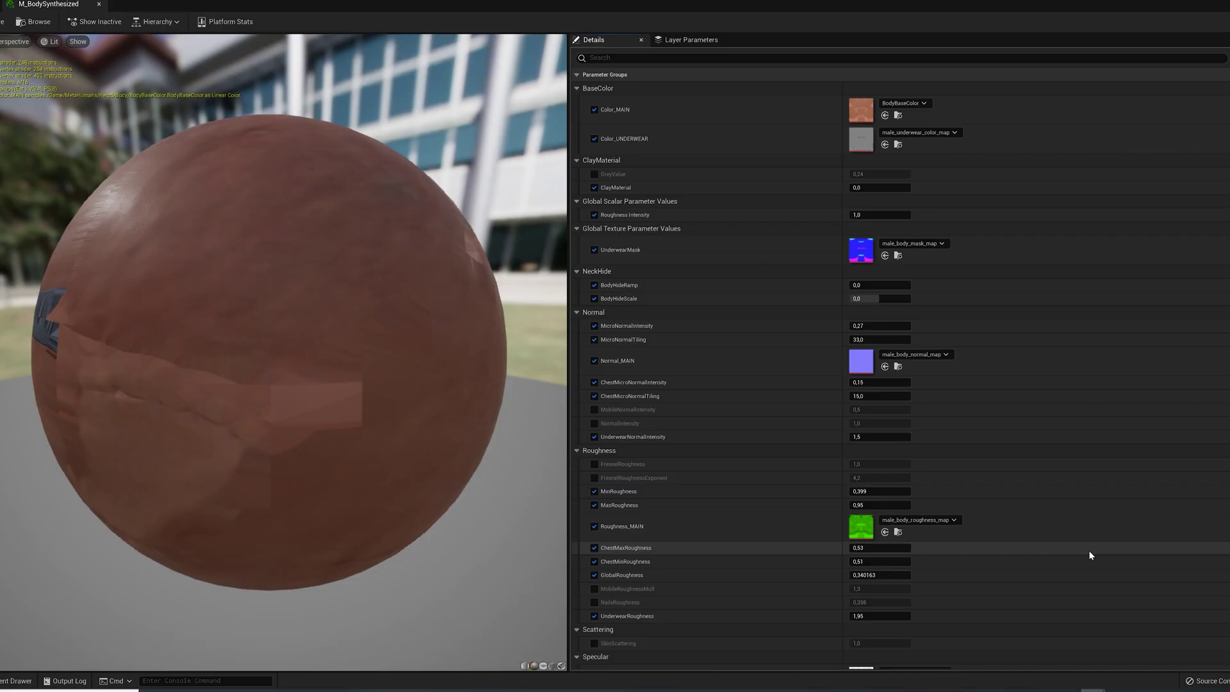
Examine the body material's texture maps: underwear colour, underwear mask, normal, cavity and BodyBaseColor.
left_click_drag(500, 326, 374, 280)
double_click(862, 139)
scroll(500, 605, "up", 9)
scroll(500, 605, "down", 12)
scroll(256, 118, "up", 4)
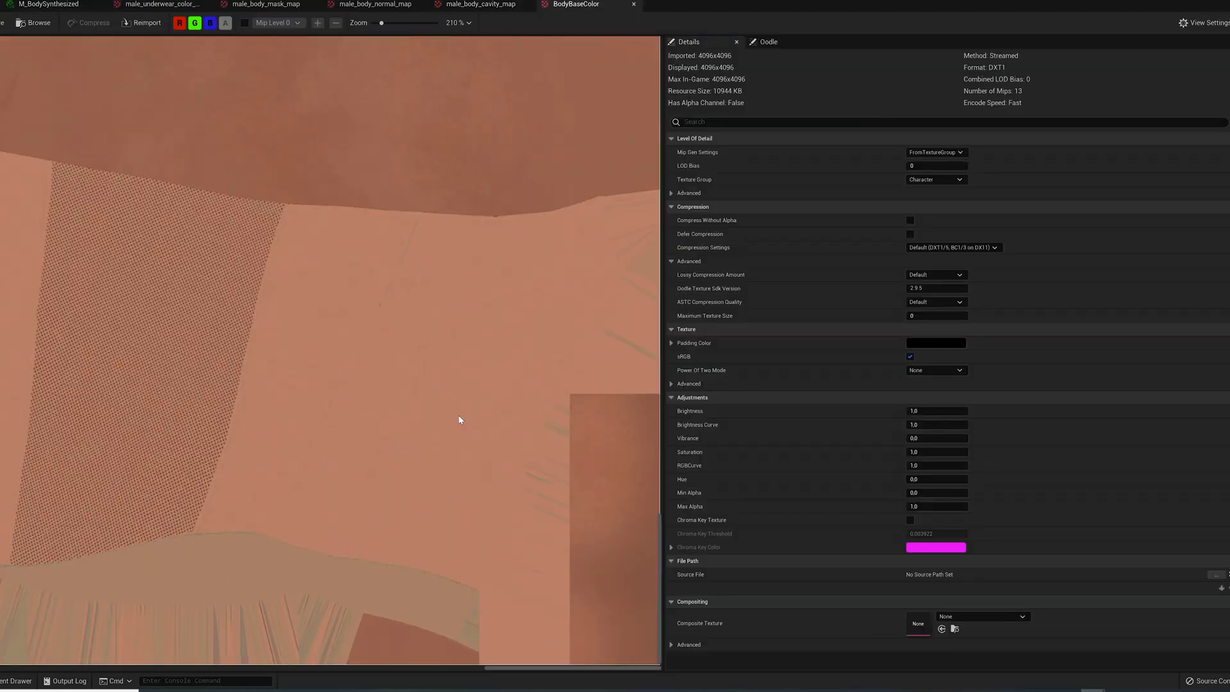
scroll(459, 419, "down", 8)
left_click(141, 5)
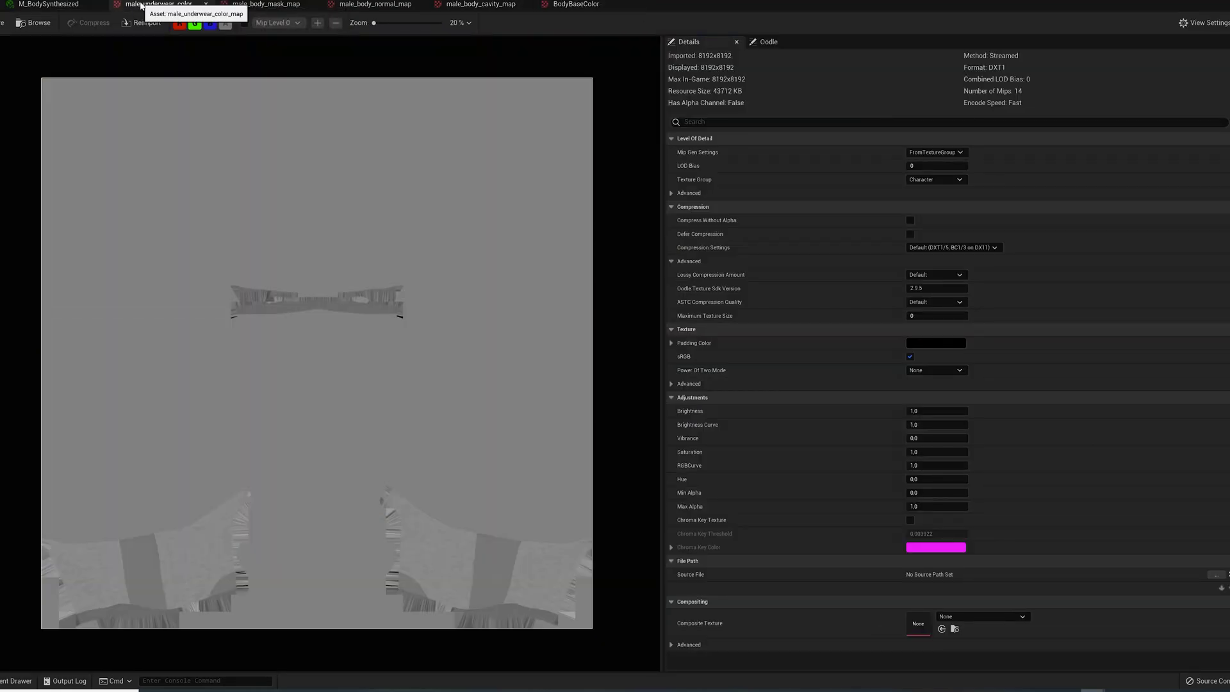
left_click(407, 4)
left_click(468, 5)
left_click(284, 5)
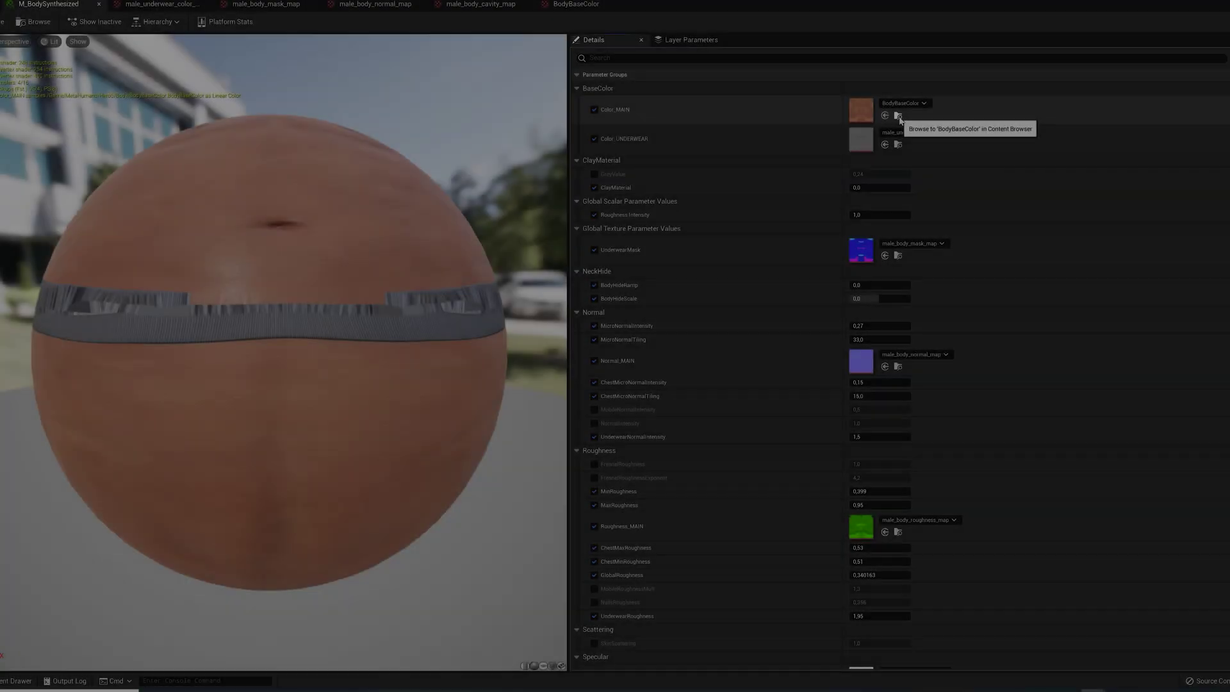
Export the BodyBaseColor texture asset to disk.
right_click(236, 514)
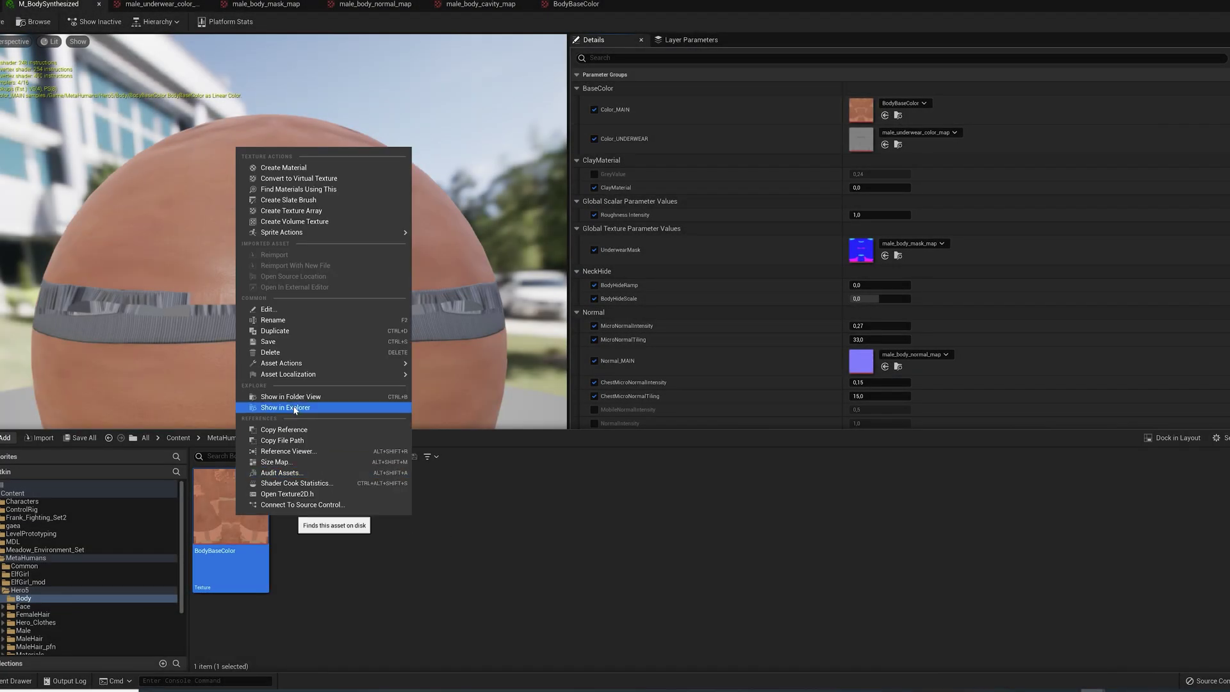
mouse_move(282, 363)
left_click(442, 414)
double_click(261, 114)
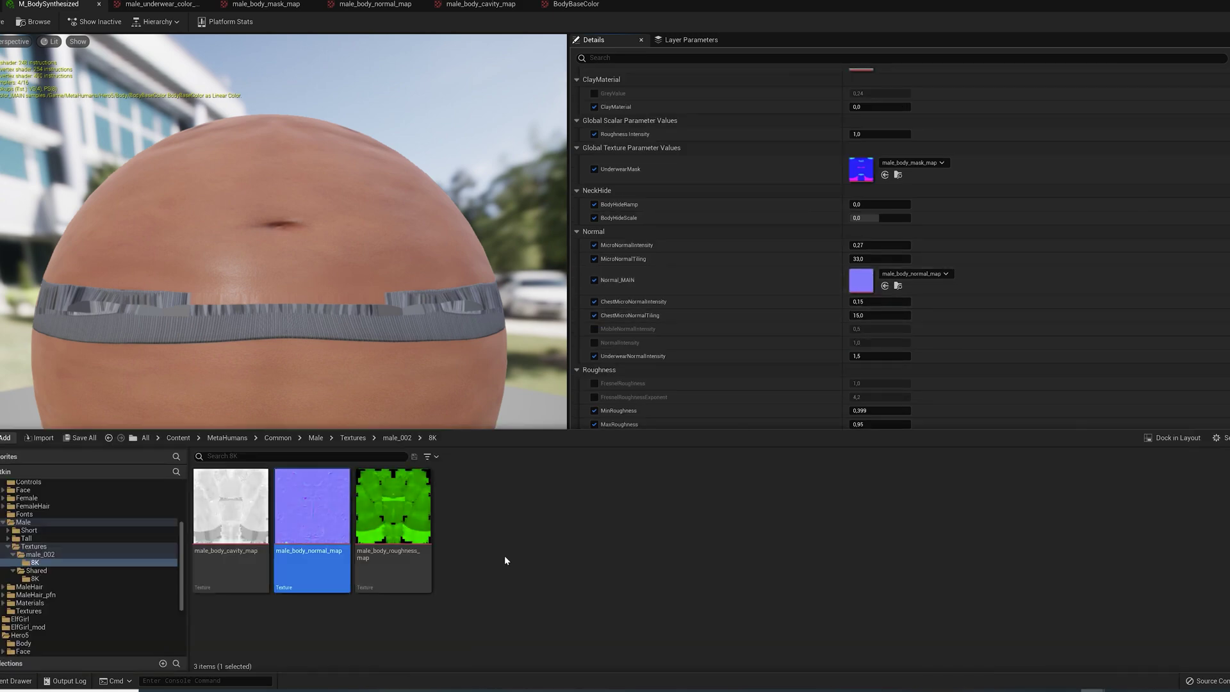
Export the male_body_normal_map texture from the male_002 8K folder to disk.
right_click(325, 519)
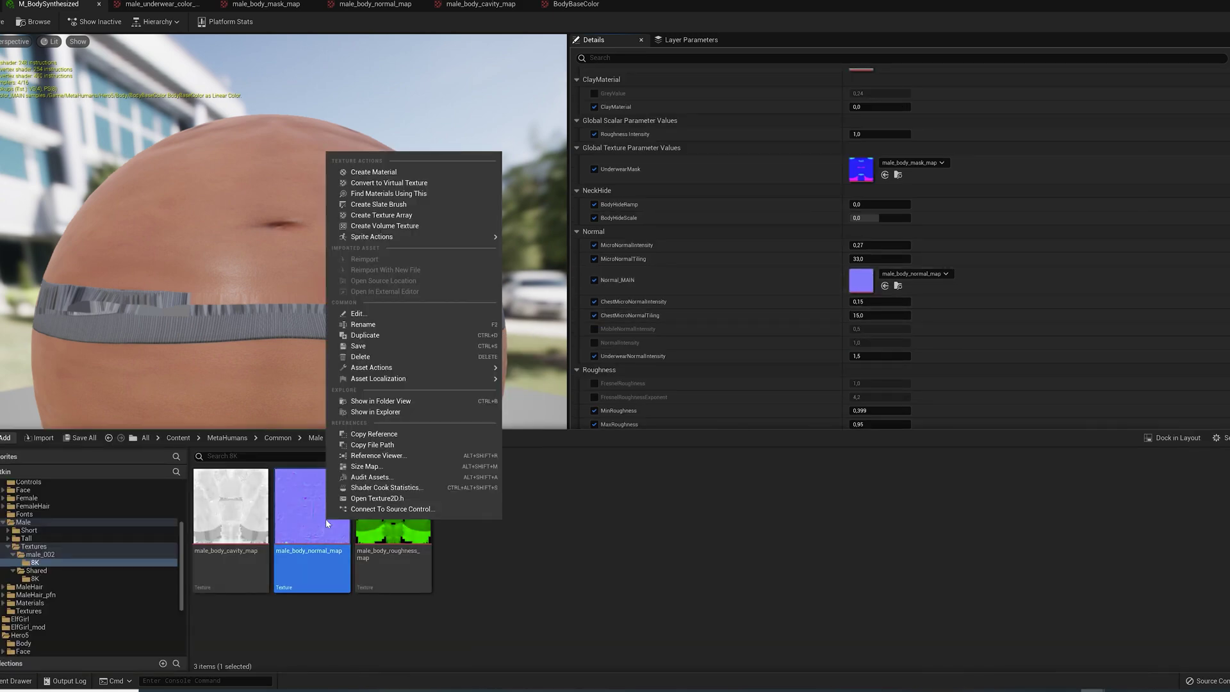
mouse_move(425, 367)
left_click(532, 419)
left_click(638, 411)
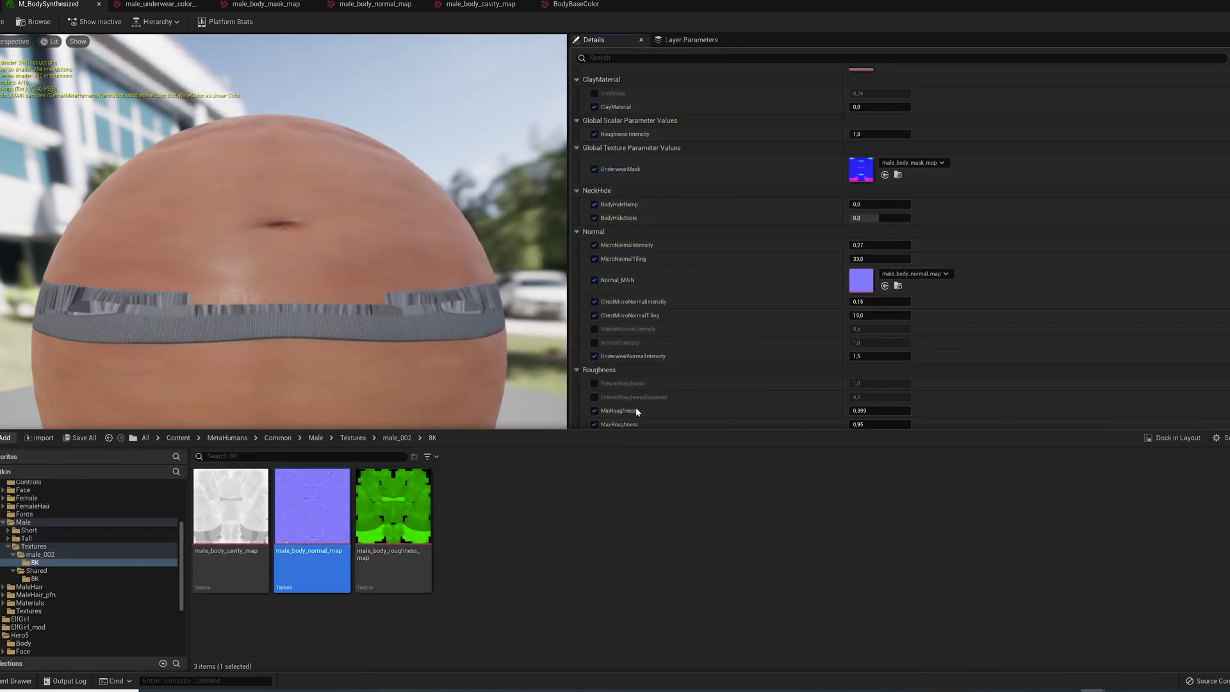
Export the male_body_cavity_map texture from the male_002 8K folder.
scroll(751, 347, "down", 4)
key("ctrl+space")
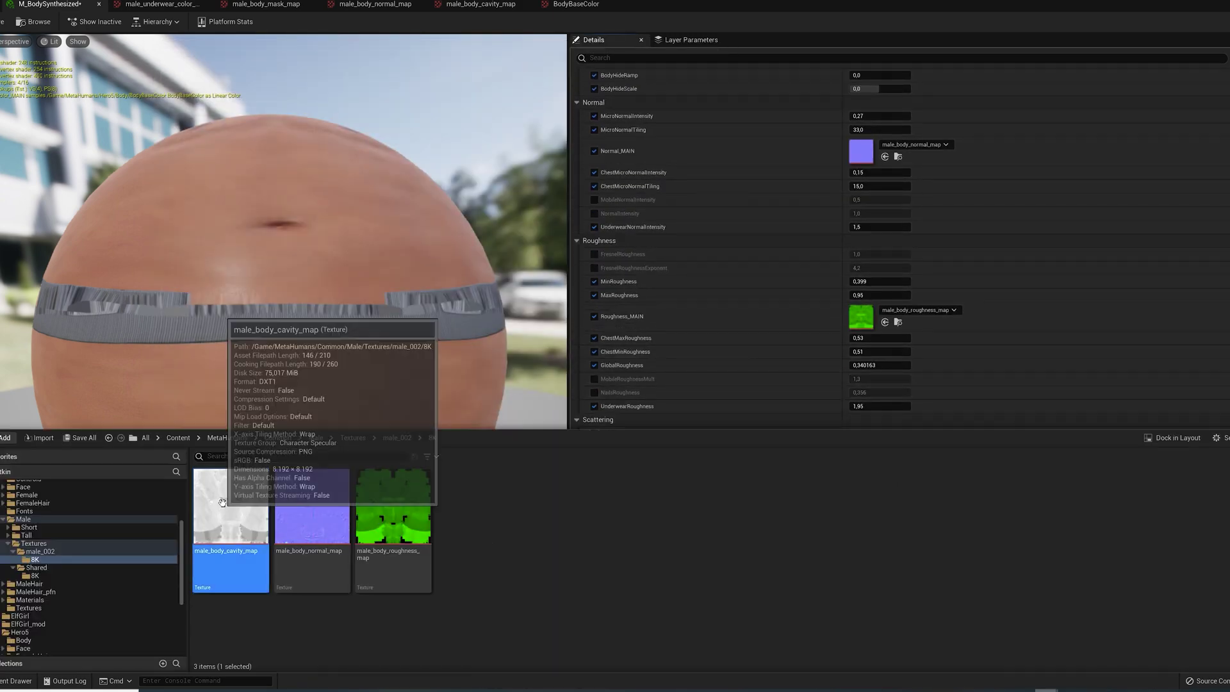
right_click(236, 518)
mouse_move(276, 370)
left_click(452, 433)
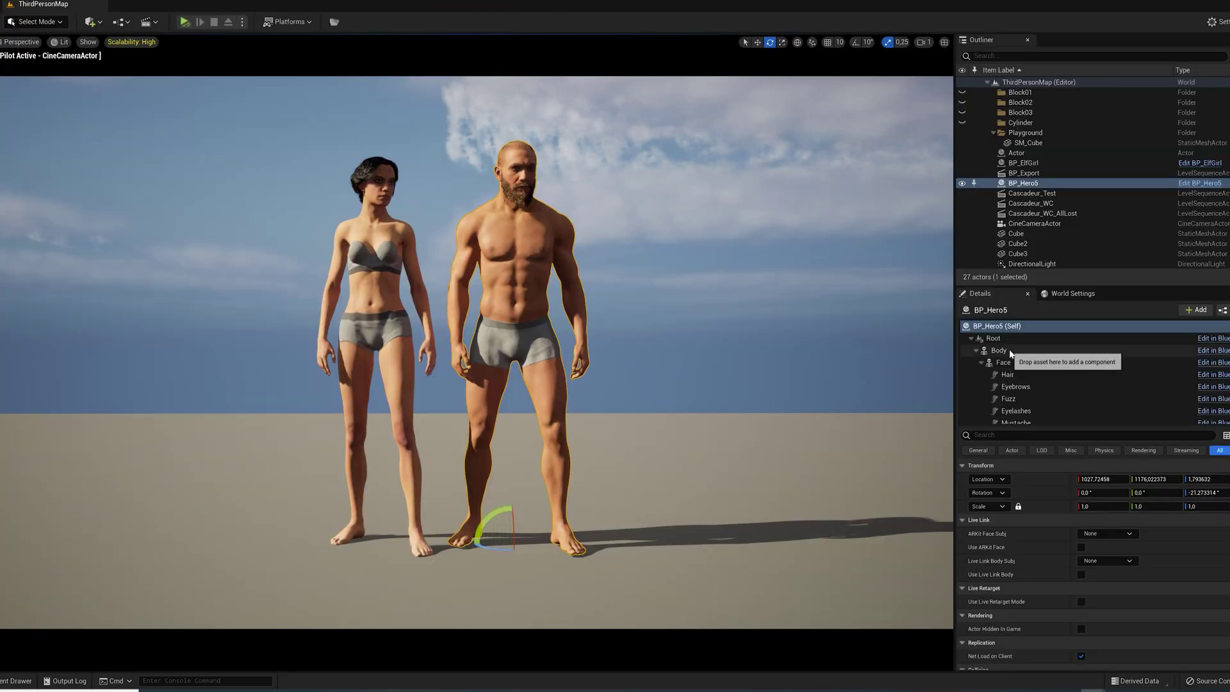
Locate the hero's m_tal_nrw_body skeletal mesh and save it as an FBX file in the Underwear/Mesh folder.
left_click(1125, 565)
right_click(232, 535)
mouse_move(346, 378)
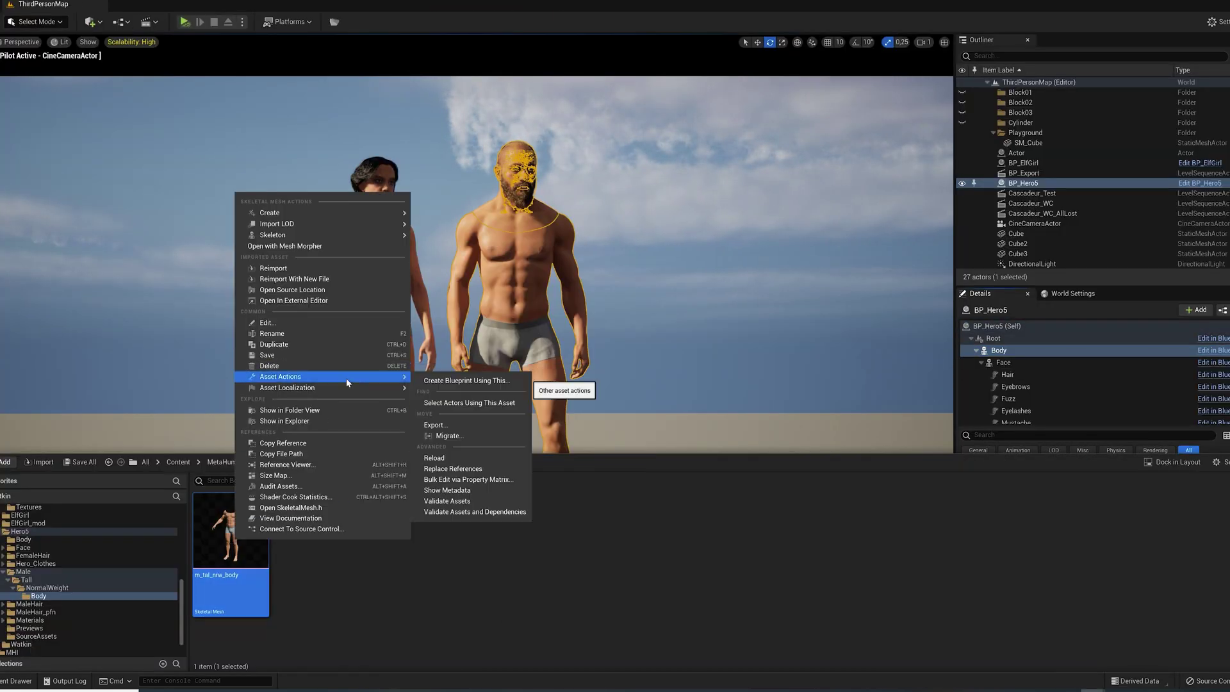
left_click(435, 425)
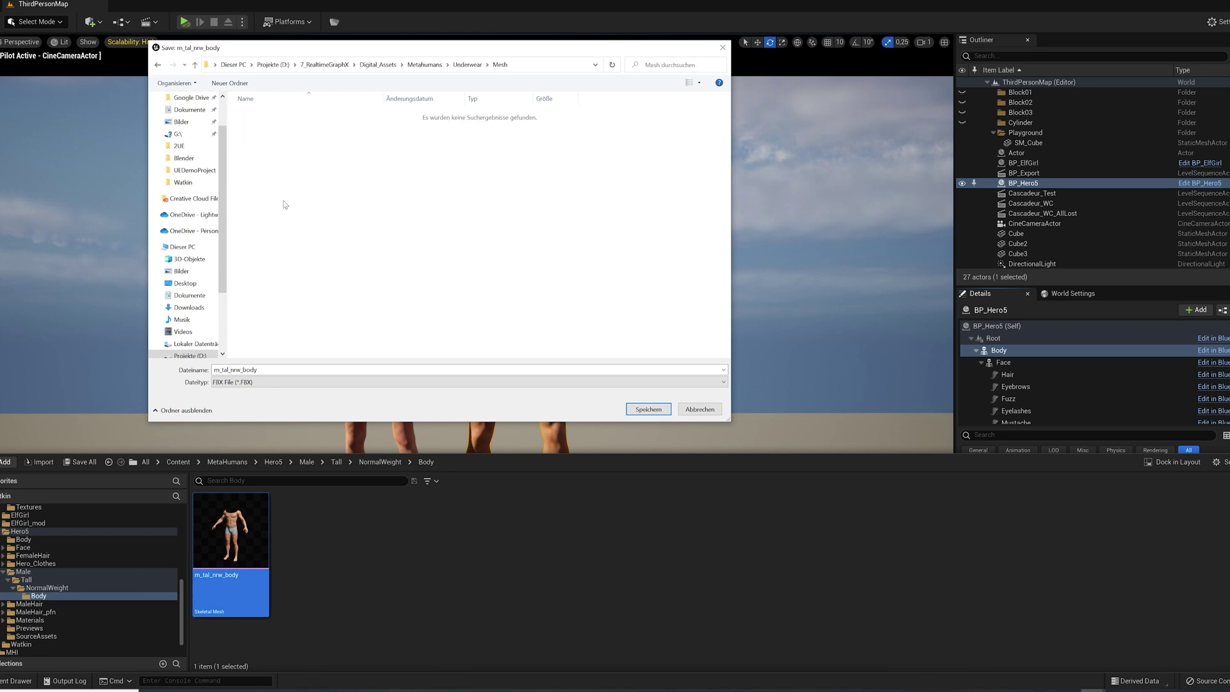
left_click(637, 411)
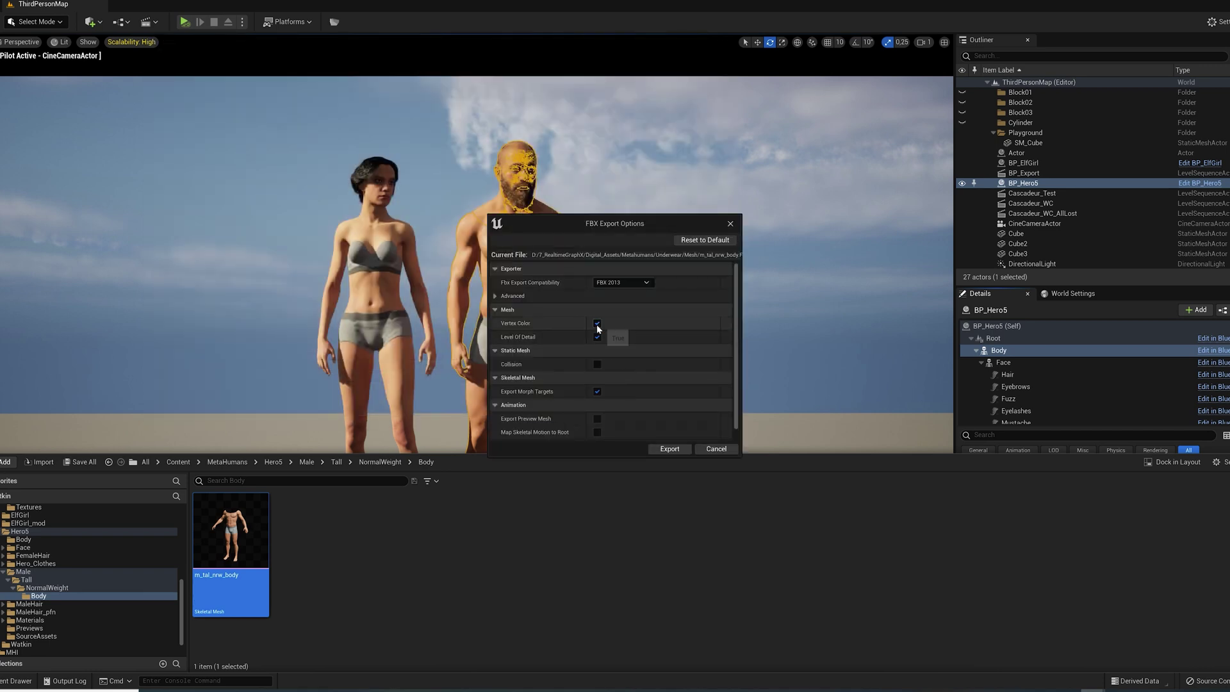
Export the body FBX with vertex color, level of detail and morph targets disabled.
left_click(597, 392)
scroll(615, 392, "down", 1)
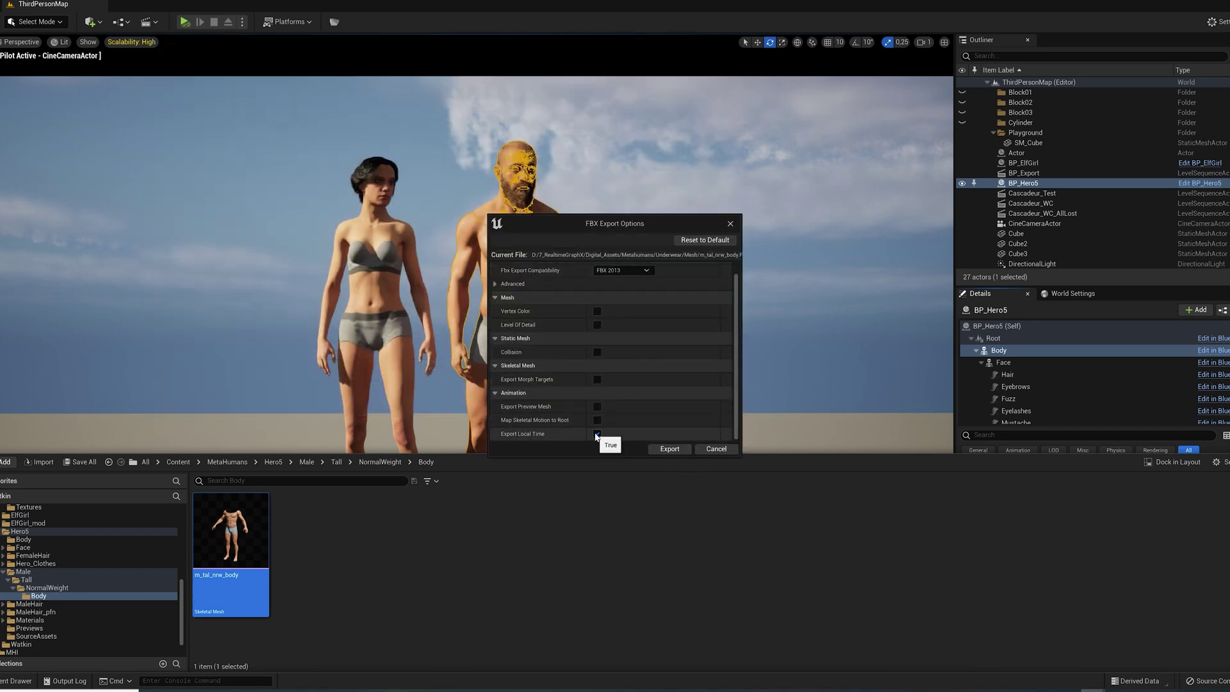
left_click(670, 448)
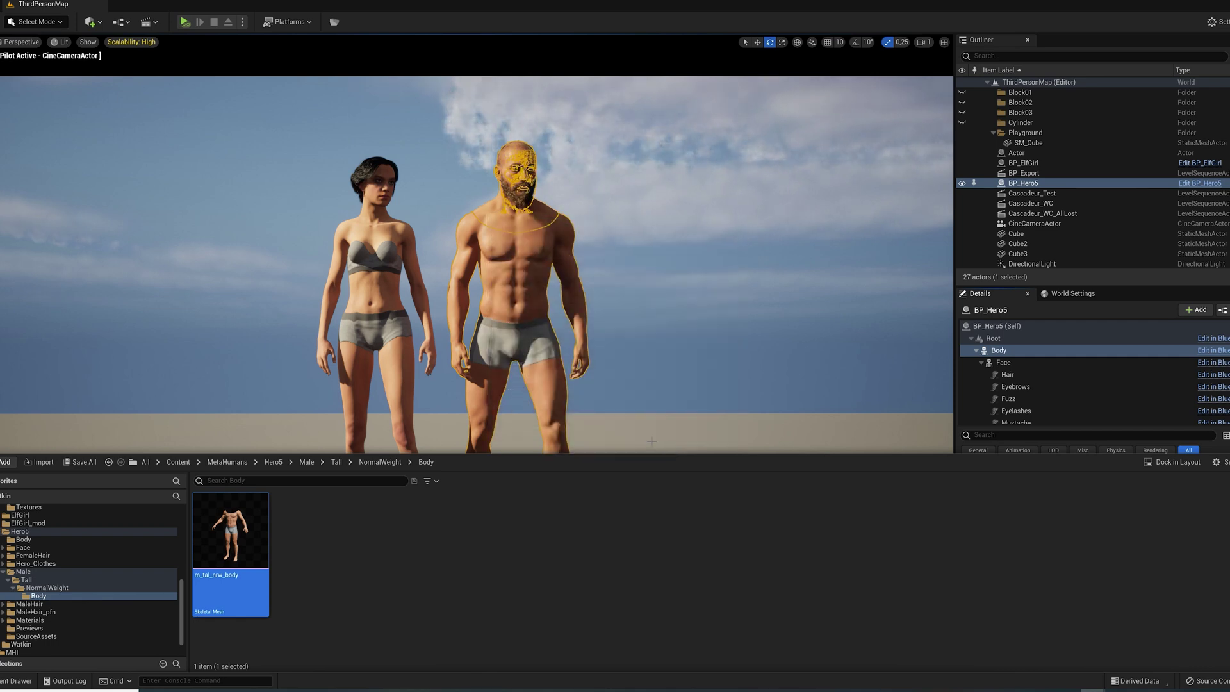
Switch to Blender, import m_tal_nrw_body.FBX into the emptied scene and frame it.
left_click(669, 347)
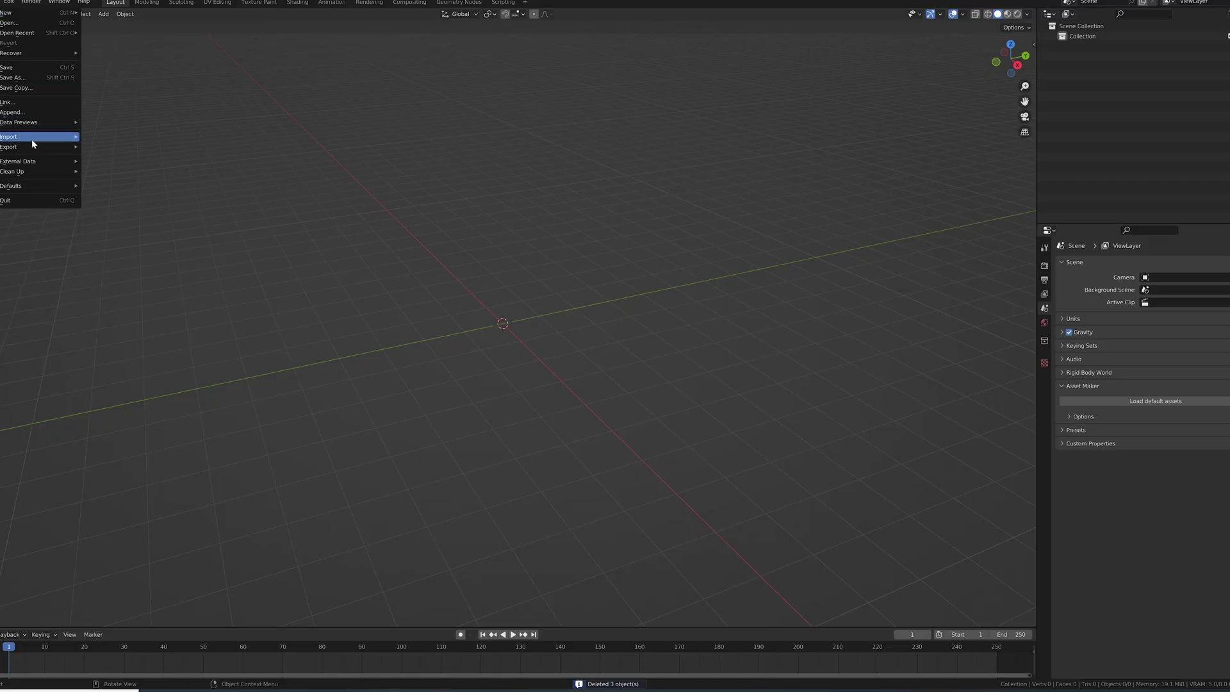
mouse_move(32, 139)
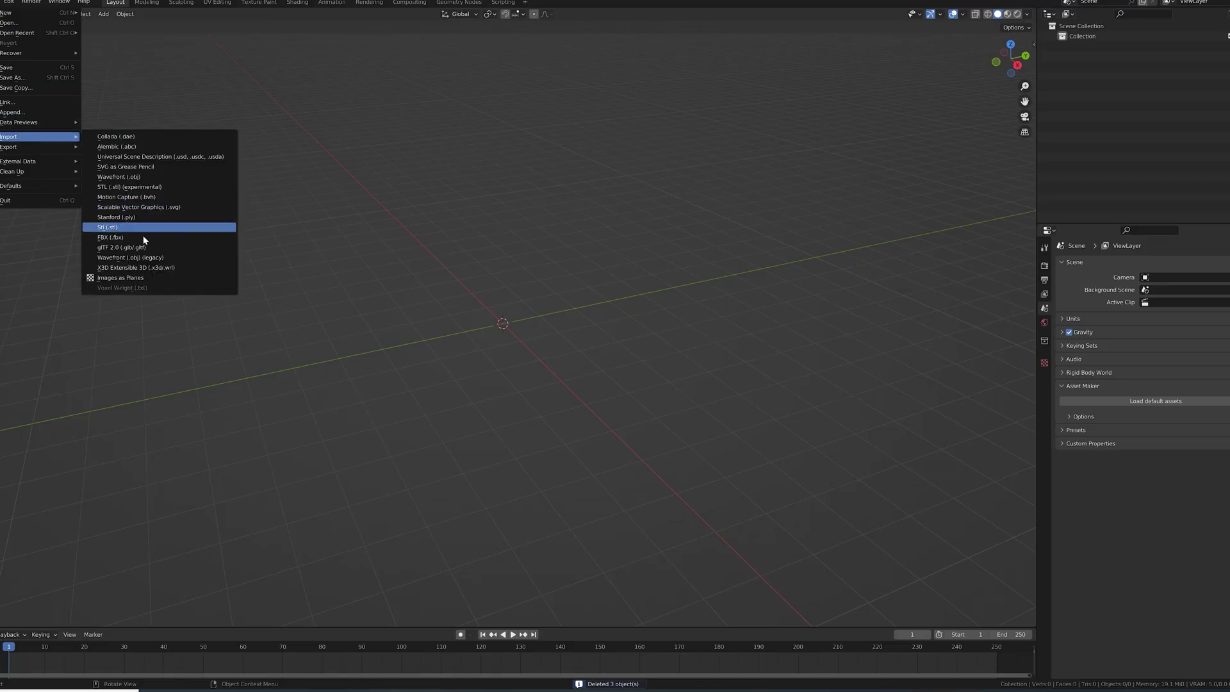
left_click(144, 234)
double_click(476, 193)
key("KP_Decimal")
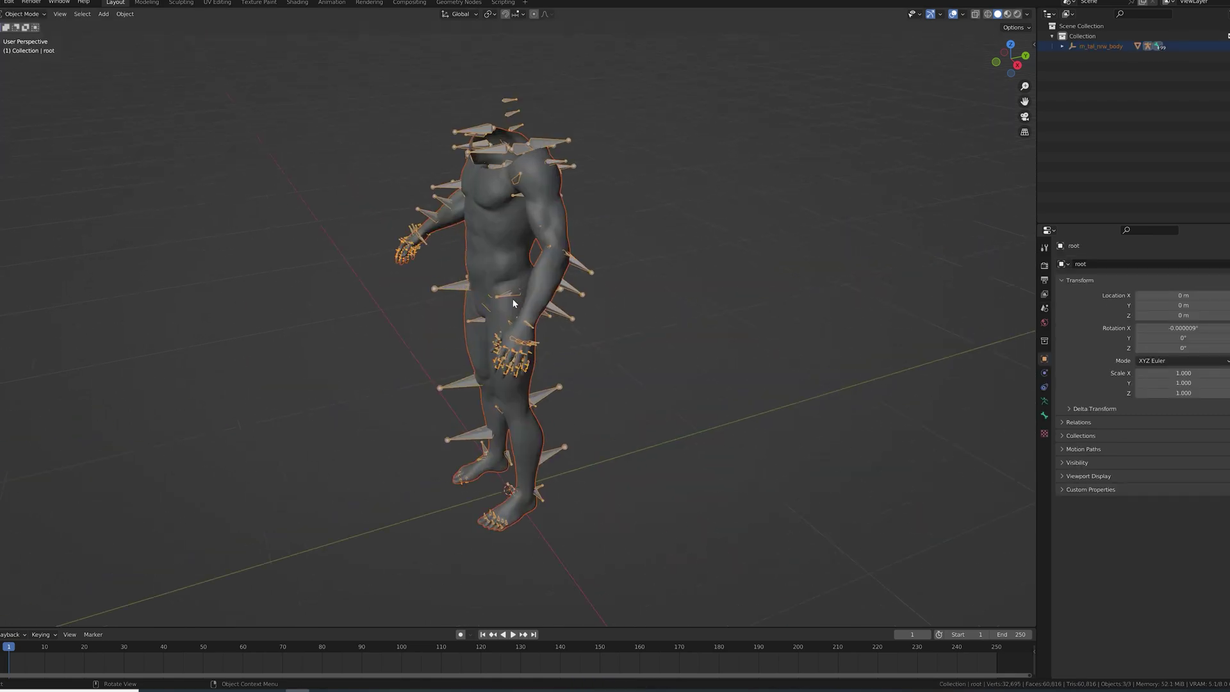
Hide the imported armature and select the body mesh.
middle_click_drag(512, 299, 600, 283)
scroll(601, 282, "up", 2)
left_click(442, 265)
key("h")
left_click(451, 267)
middle_click_drag(453, 382, 505, 363)
scroll(505, 363, "up", 4)
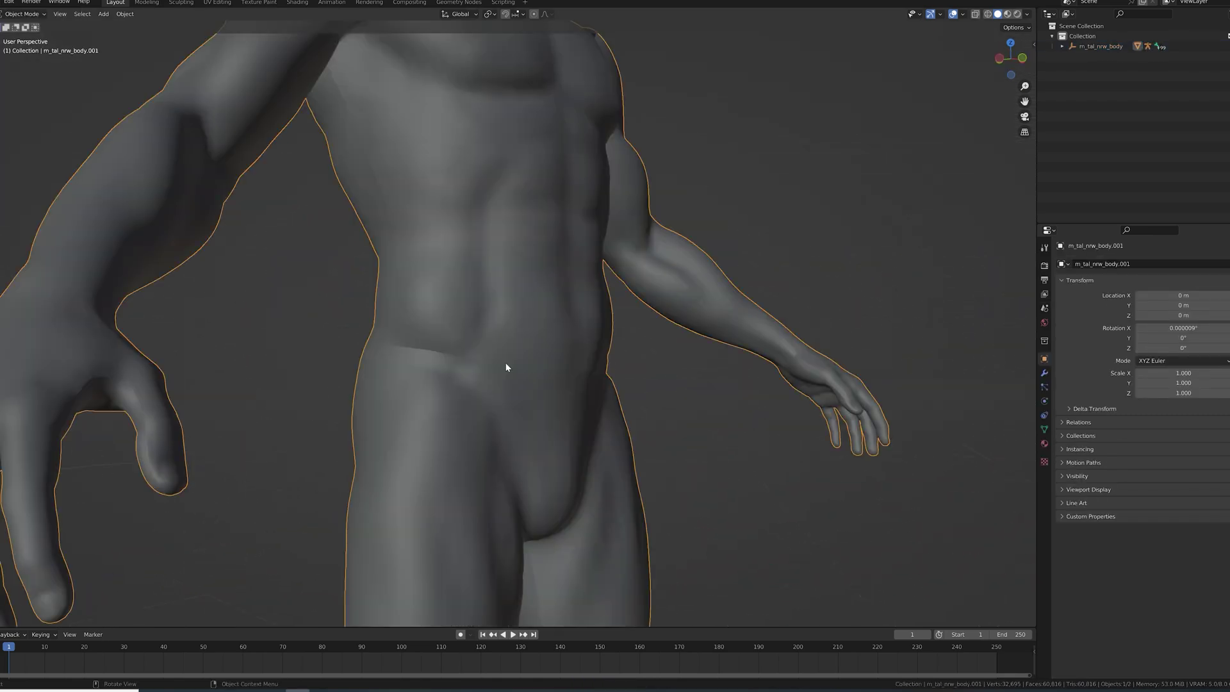
Select all non-manifold vertices of the body mesh, merge them by distance and clear the selection.
key("Tab")
left_click(673, 380)
left_click(116, 14)
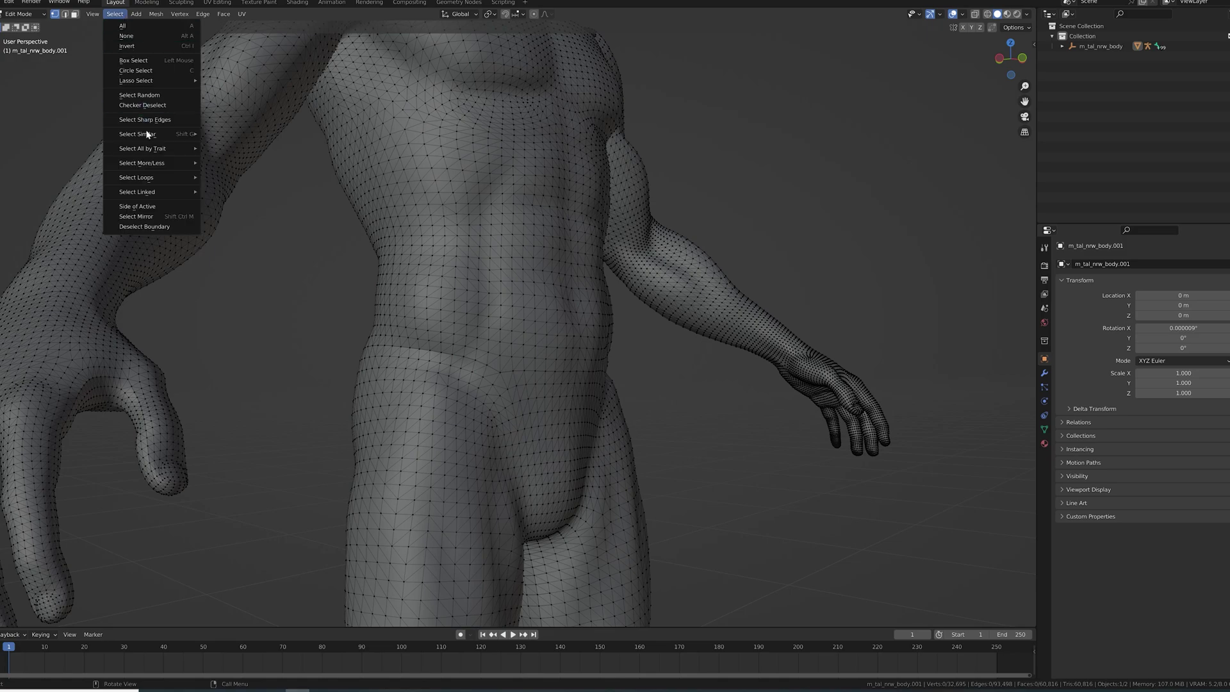
mouse_move(150, 150)
left_click(232, 147)
middle_click_drag(592, 271, 443, 350)
scroll(443, 350, "down", 3)
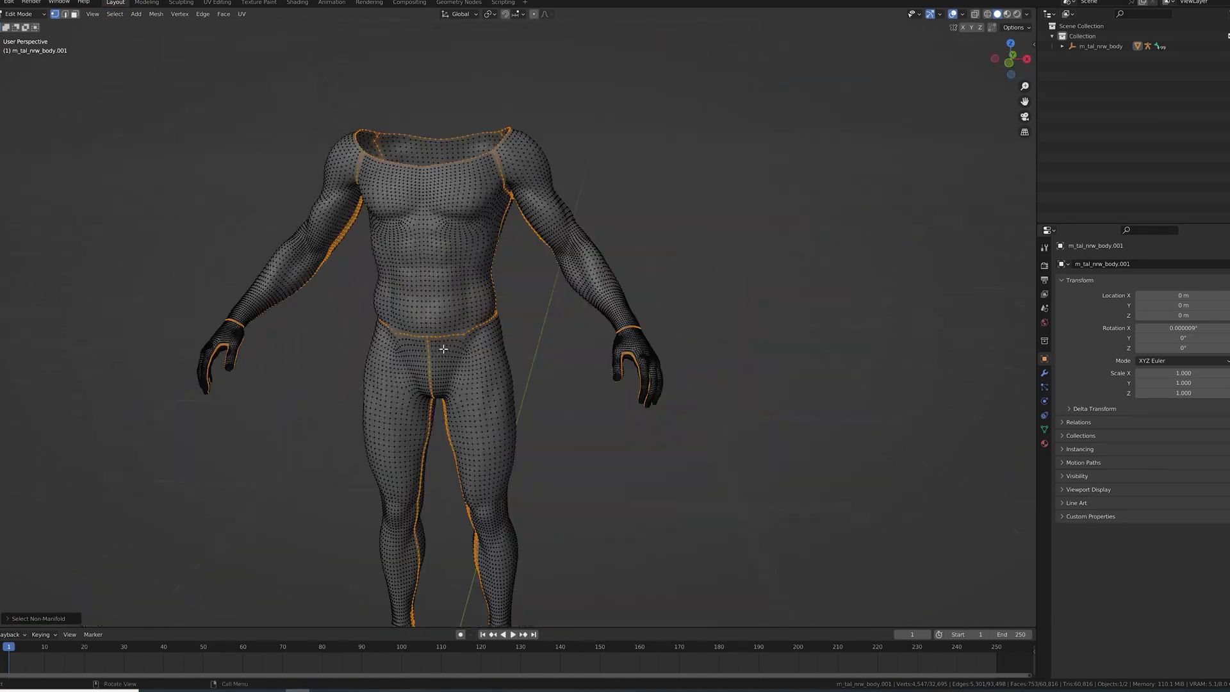
key("m")
left_click(404, 387)
key("alt+a")
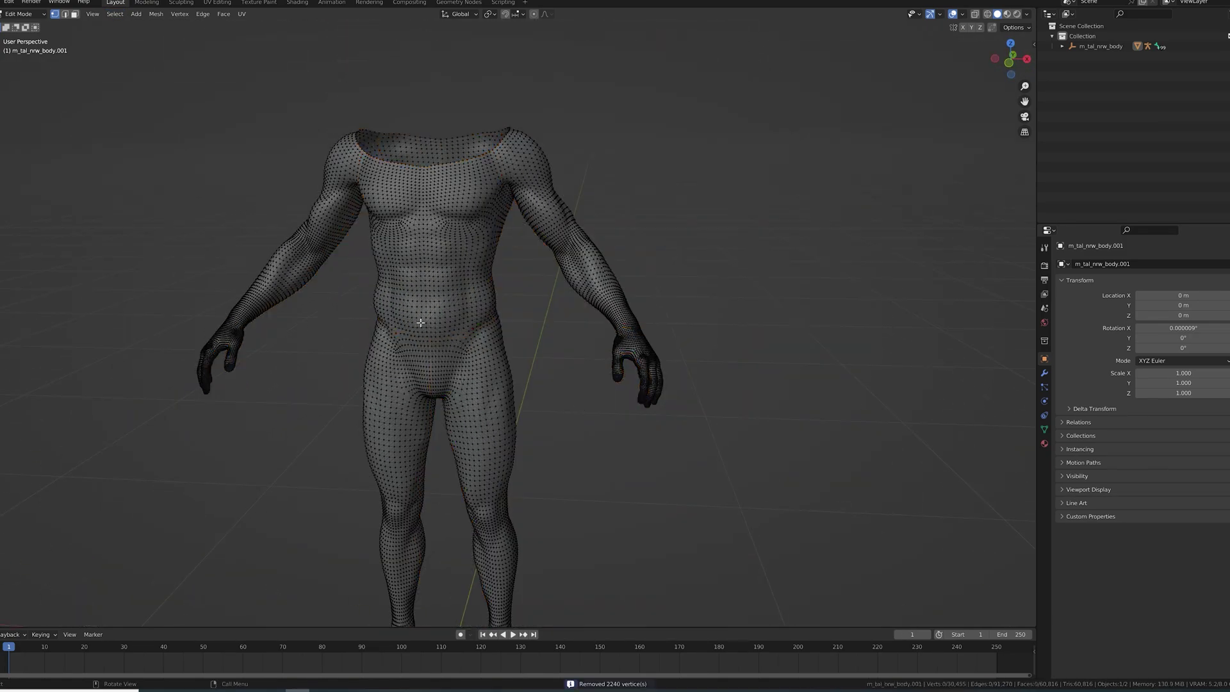
Select non-manifold geometry again to check the body for open seams, and return to Object Mode.
left_click(115, 14)
mouse_move(167, 146)
left_click(225, 148)
middle_click_drag(359, 167, 248, 265)
scroll(275, 261, "down", 3)
scroll(286, 266, "up", 3)
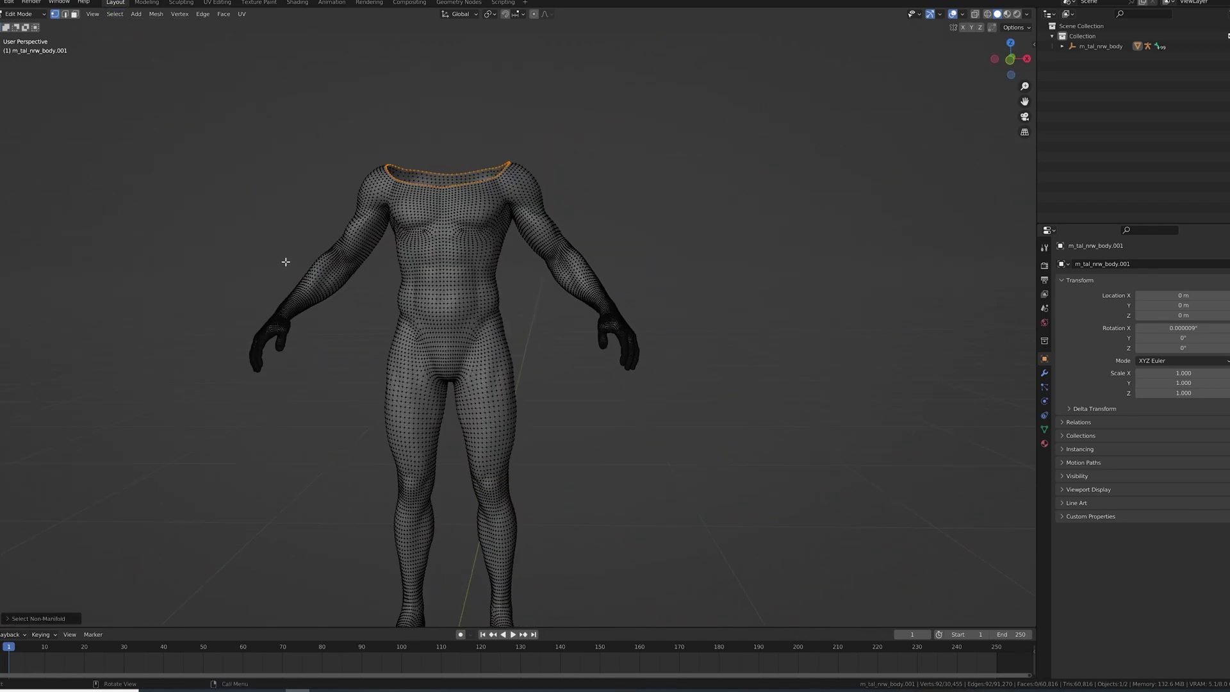
key("Tab")
middle_click_drag(338, 274, 224, 272)
scroll(363, 270, "up", 3)
middle_click_drag(363, 270, 256, 269)
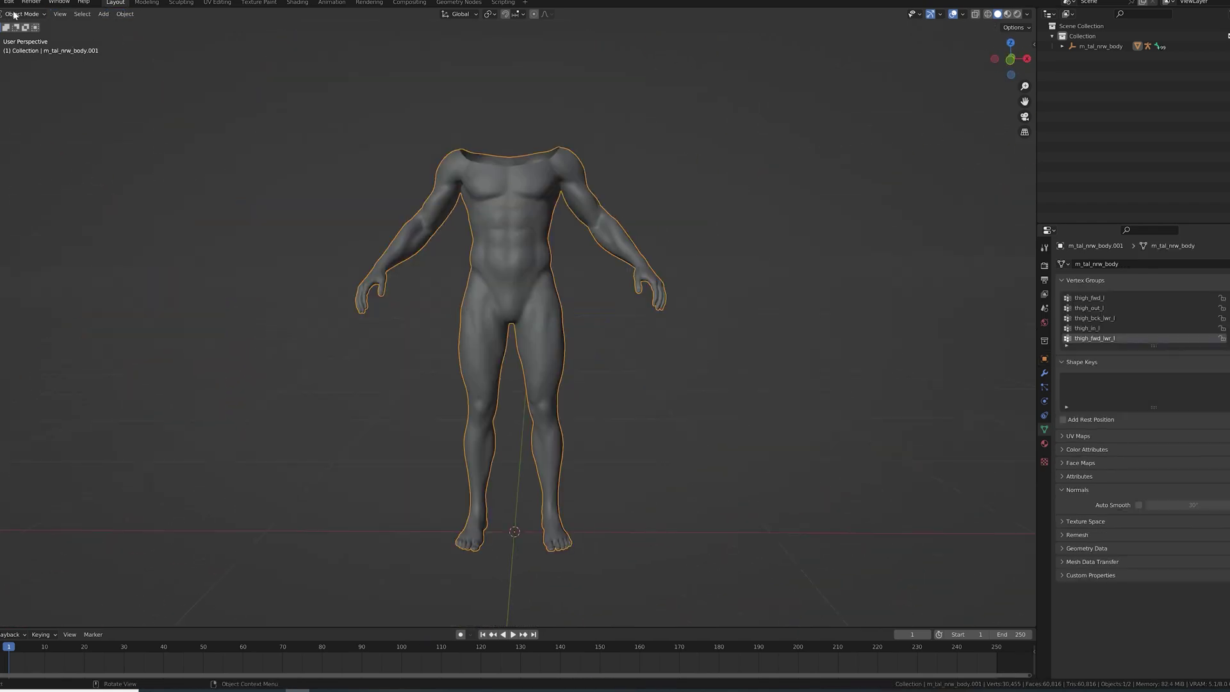
Export the body as m_tal_nrw_body_Texturing.fbx, limited to selected and visible objects of type Mesh.
left_click(1, 2)
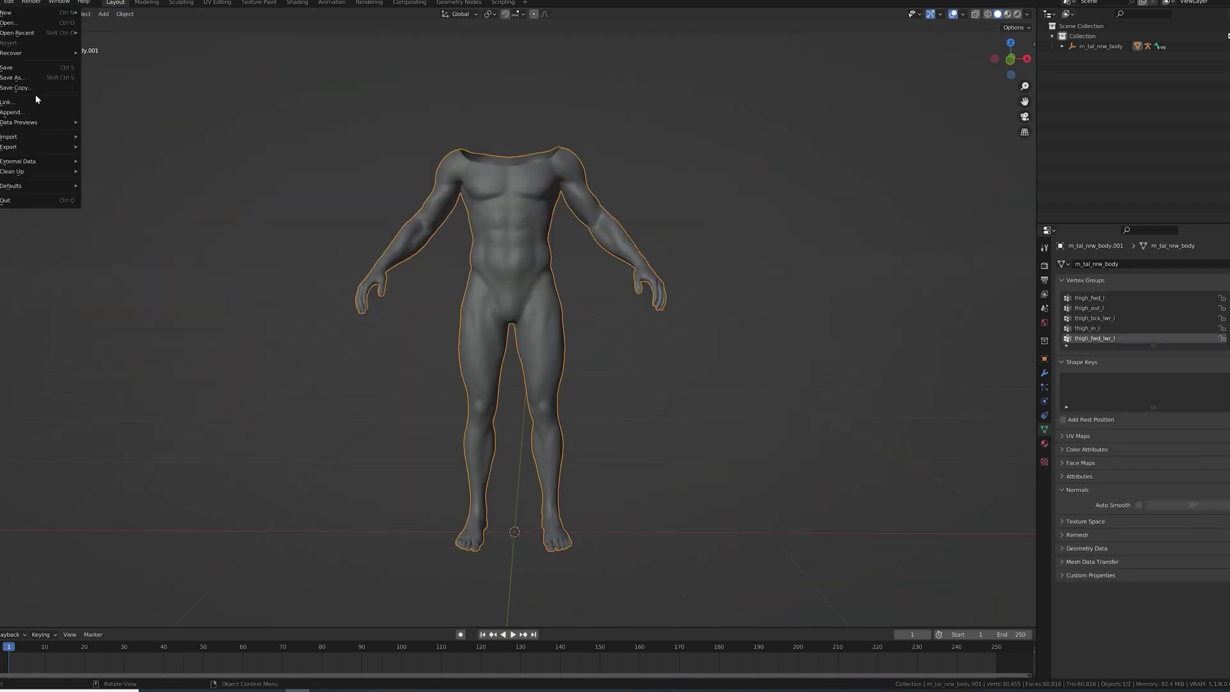
mouse_move(78, 151)
left_click(110, 237)
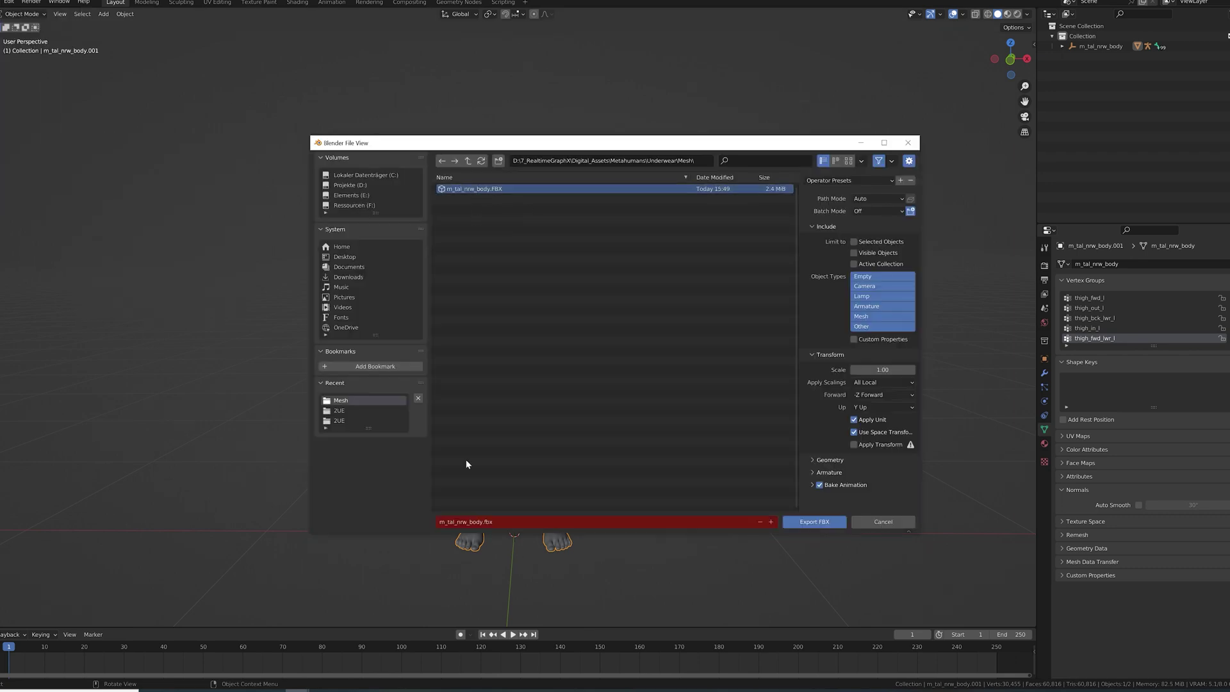
left_click(854, 241)
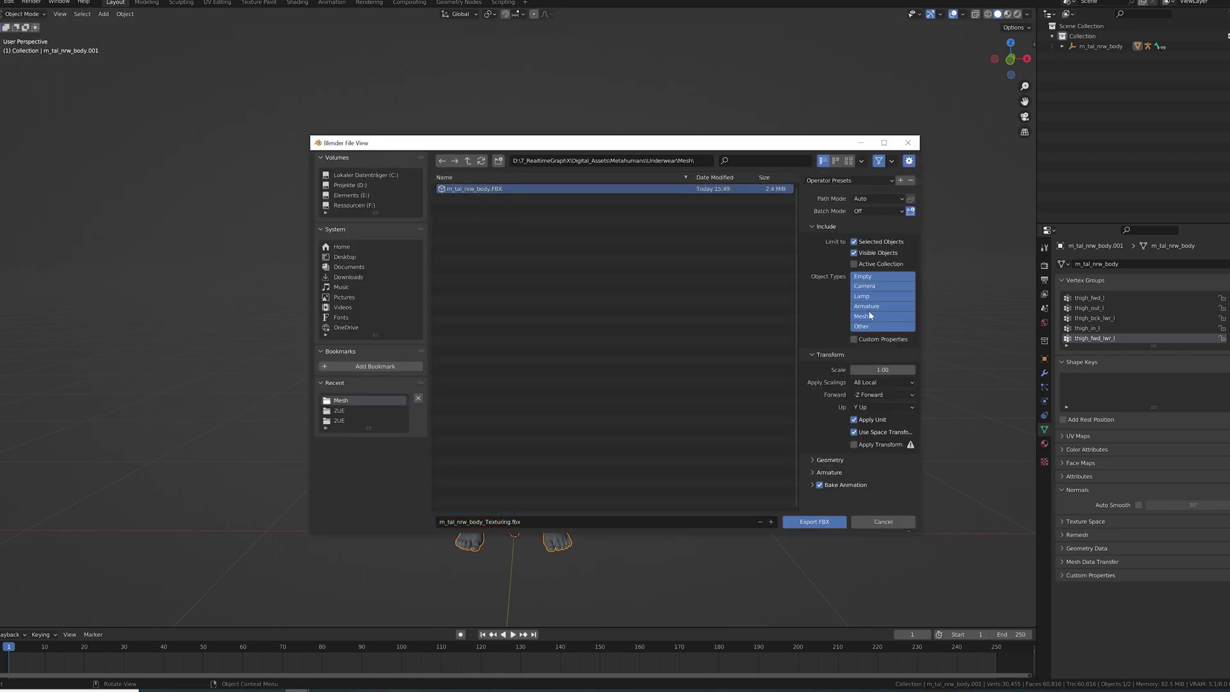
left_click(862, 316)
left_click(808, 522)
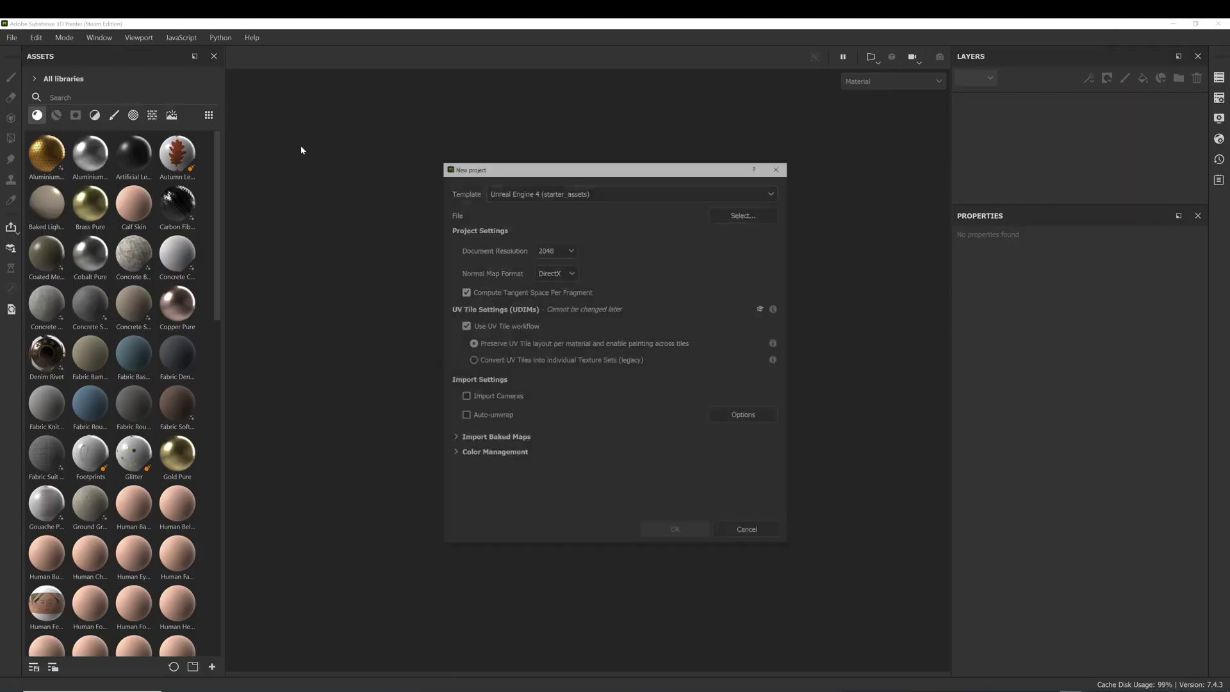
In Substance 3D Painter, create an Unreal Engine 4 project from m_tal_nrw_body_Texturing.fbx with 4096 document resolution.
left_click(724, 218)
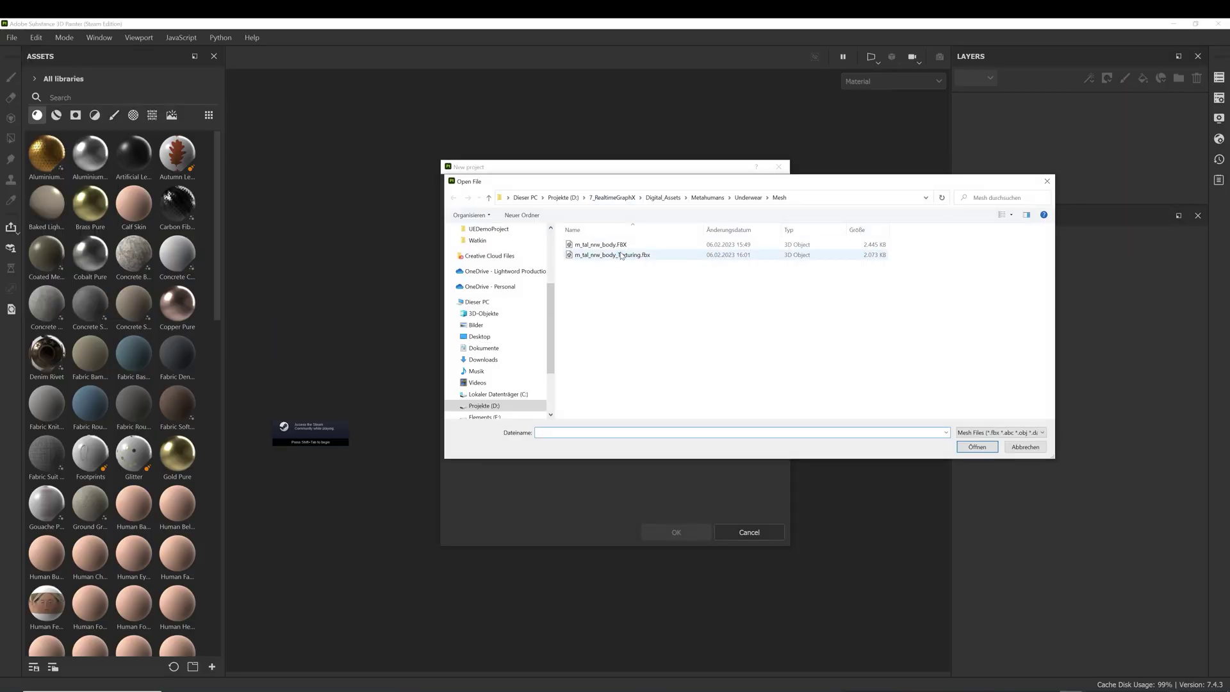
left_click(615, 255)
left_click(971, 445)
left_click(570, 249)
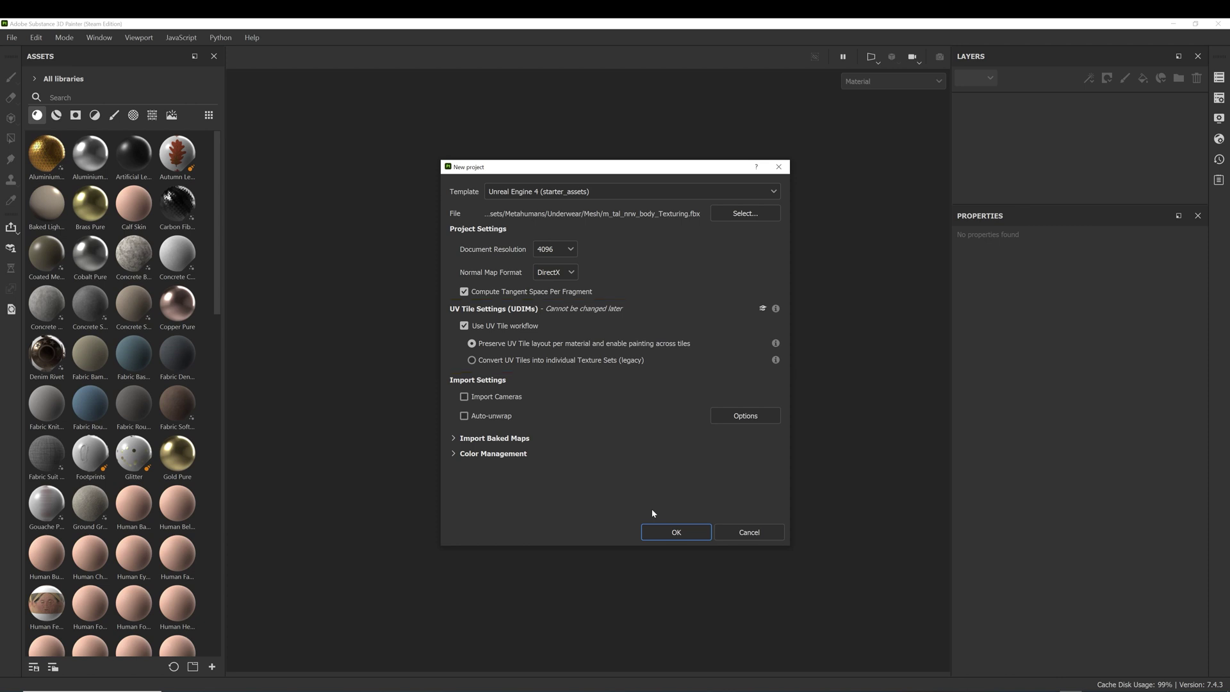
left_click(667, 537)
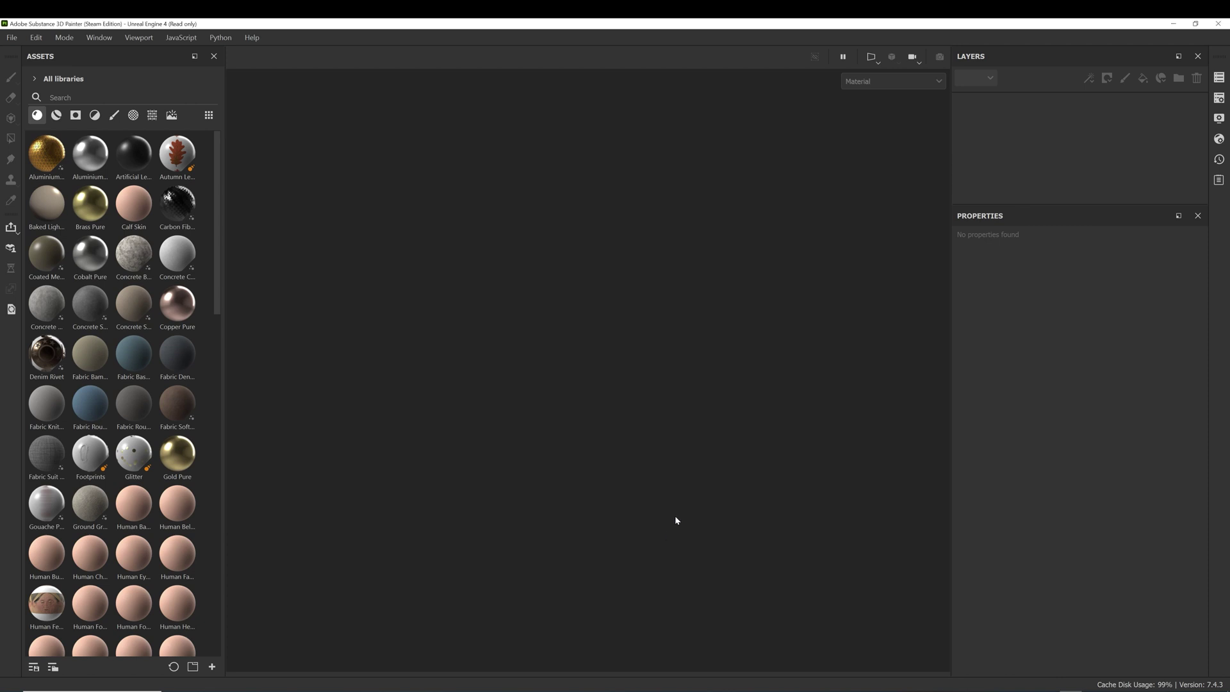
mouse_move(675, 514)
left_mouse_down("alt")
mouse_move(502, 464)
mouse_move(678, 465)
left_mouse_up("alt")
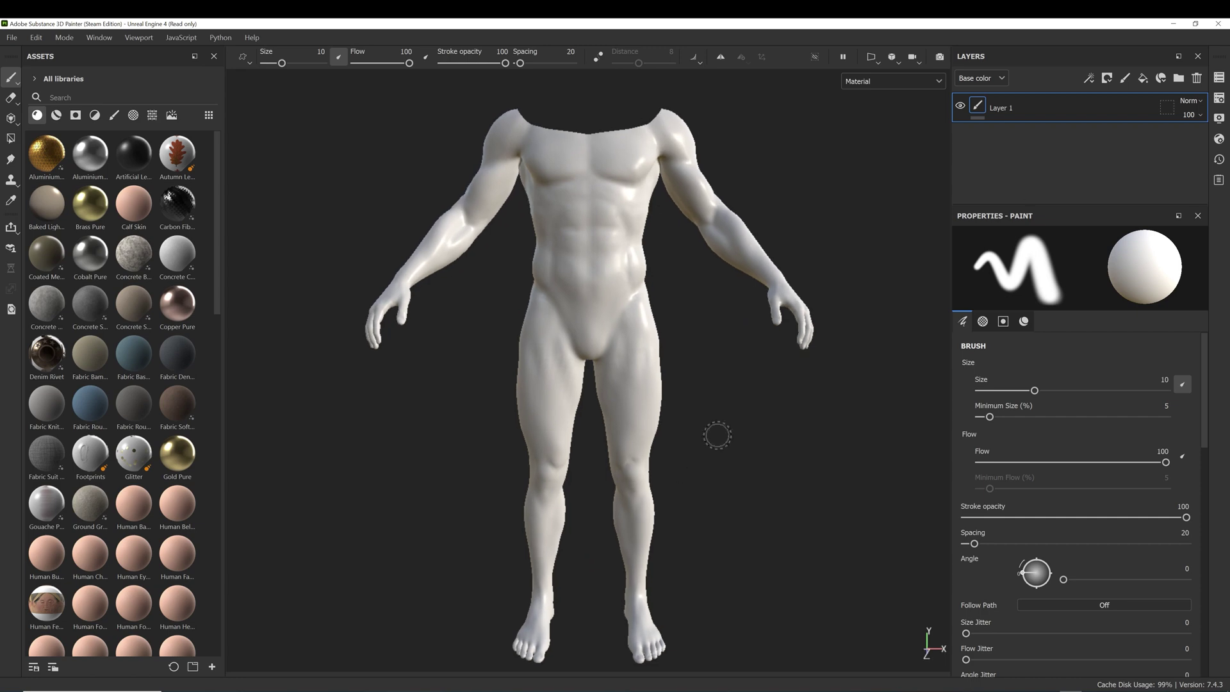
Delete the default paint layer and queue BodyBaseColor.TGA, male_body_cavity_map.TGA and male_body_normal_map.TGA for resource import.
left_click(1044, 116)
key("Delete")
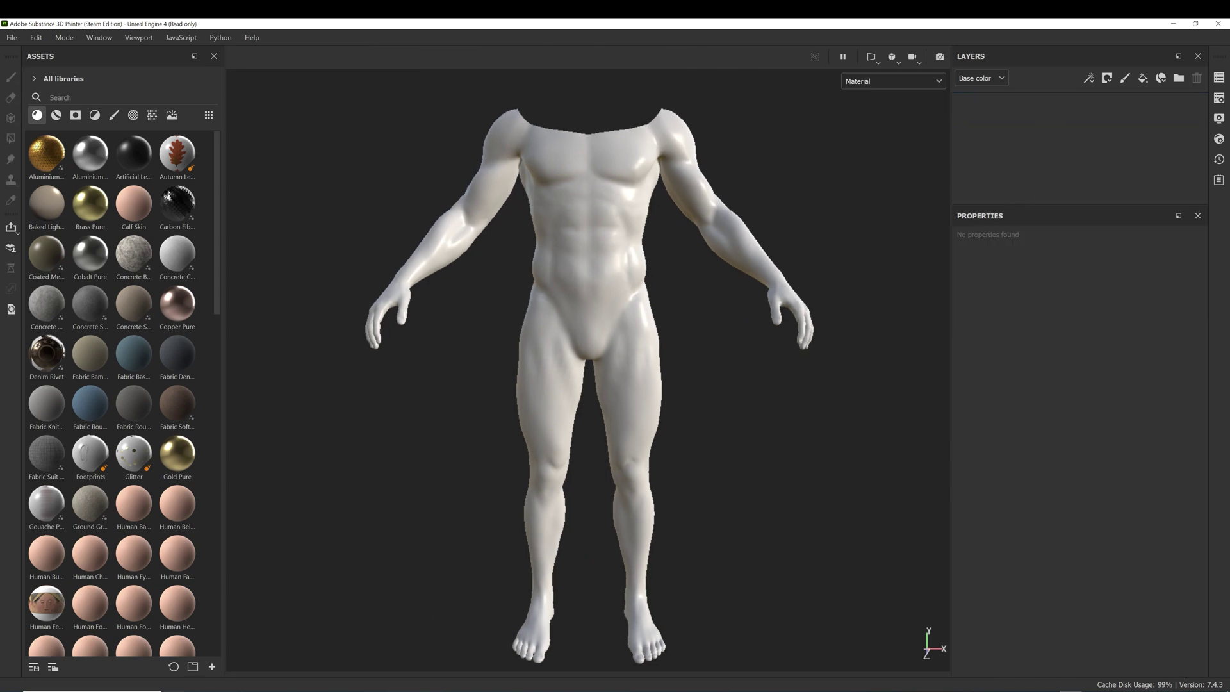
mouse_move(171, 691)
left_click(133, 664)
left_click(370, 364)
left_click(376, 246)
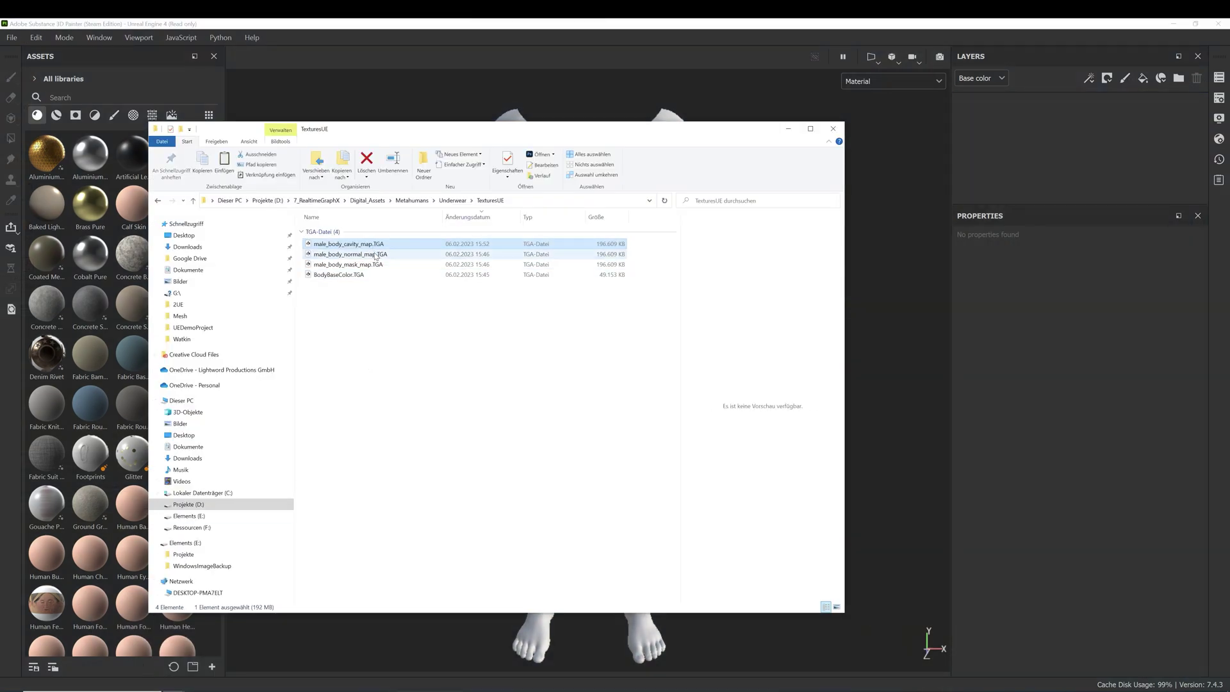
left_click(374, 256, "ctrl")
left_click_drag(354, 252, 109, 267)
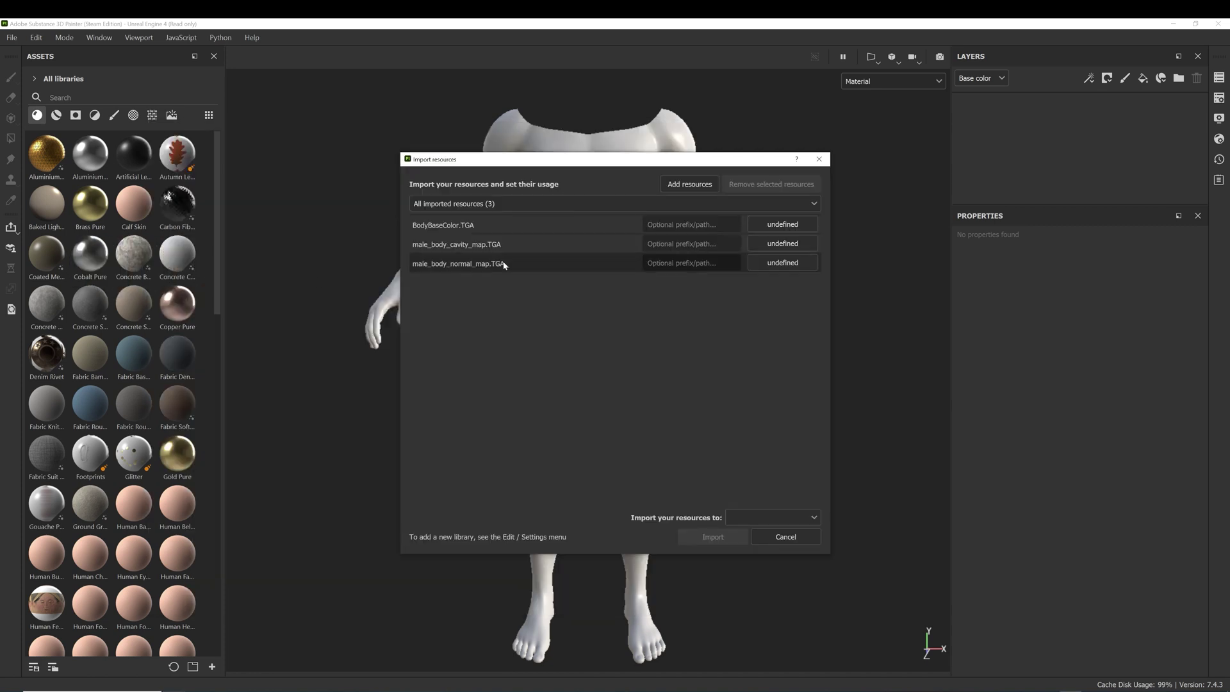
Set all three body maps to texture usage with the prefix Body and import them into the current project.
left_click(769, 226)
left_click(785, 242)
left_click(763, 517)
left_click(758, 551)
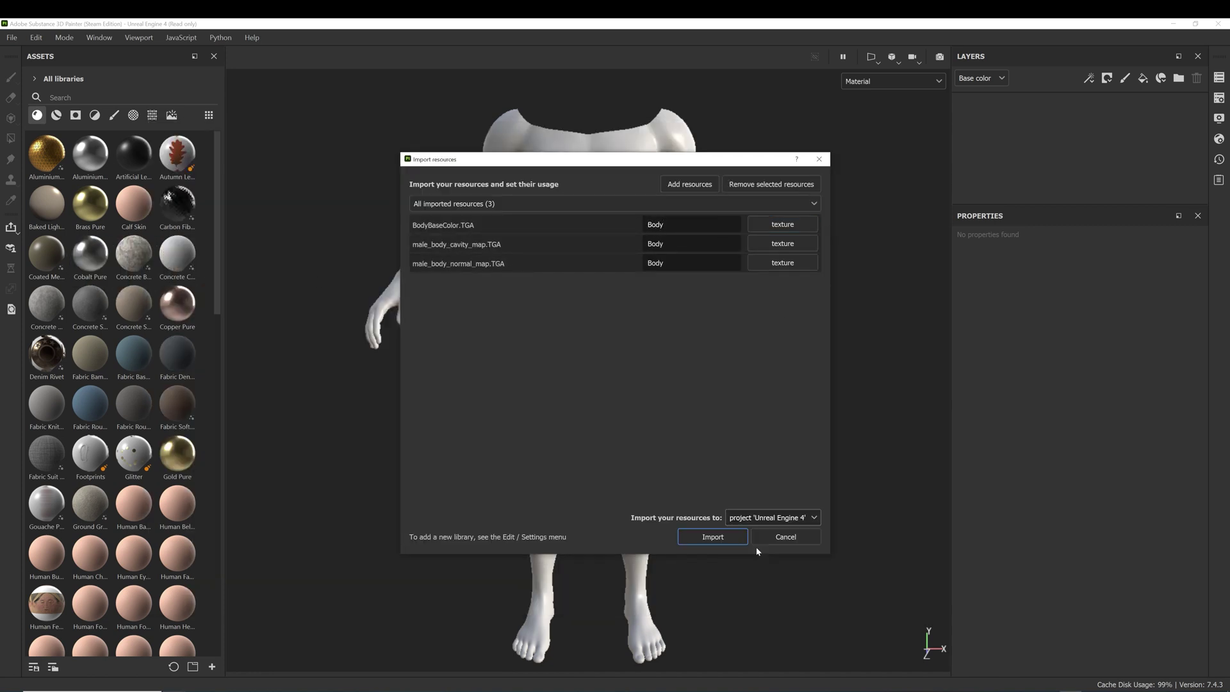
left_click(712, 541)
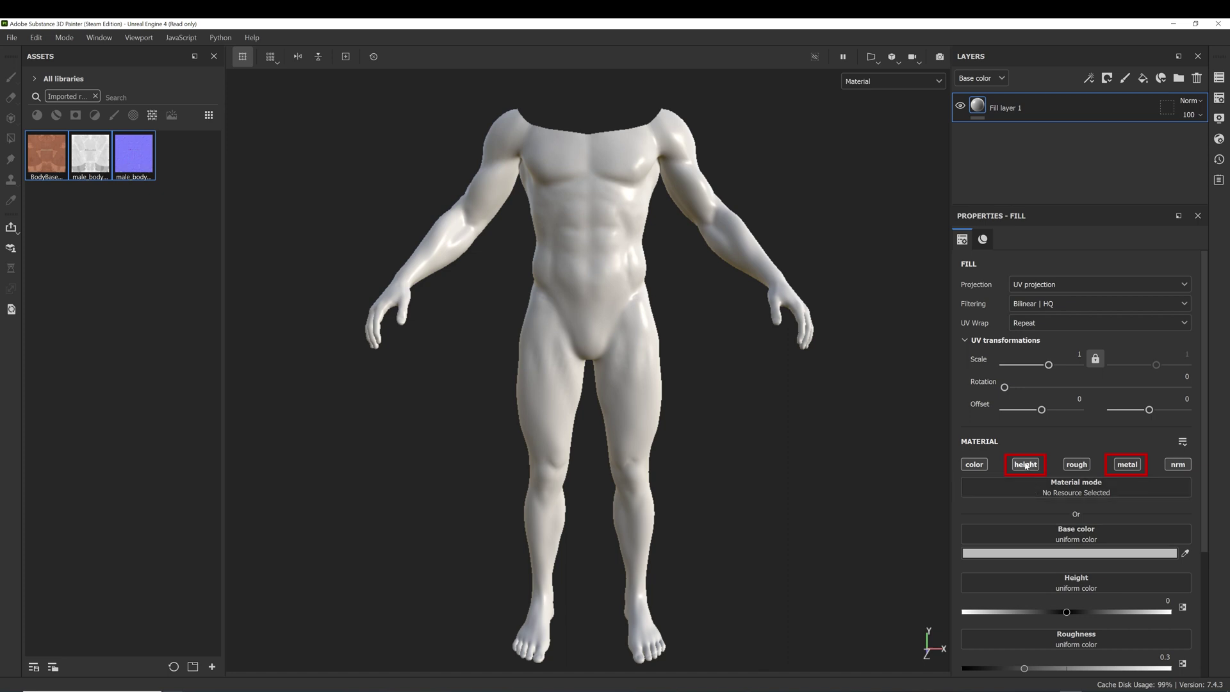
Limit a fill layer to color, rough and nrm, with BodyBaseColor as base color, male_body_normal_map as normal and roughness 0.4740.
left_click(1026, 465)
left_click(1127, 464)
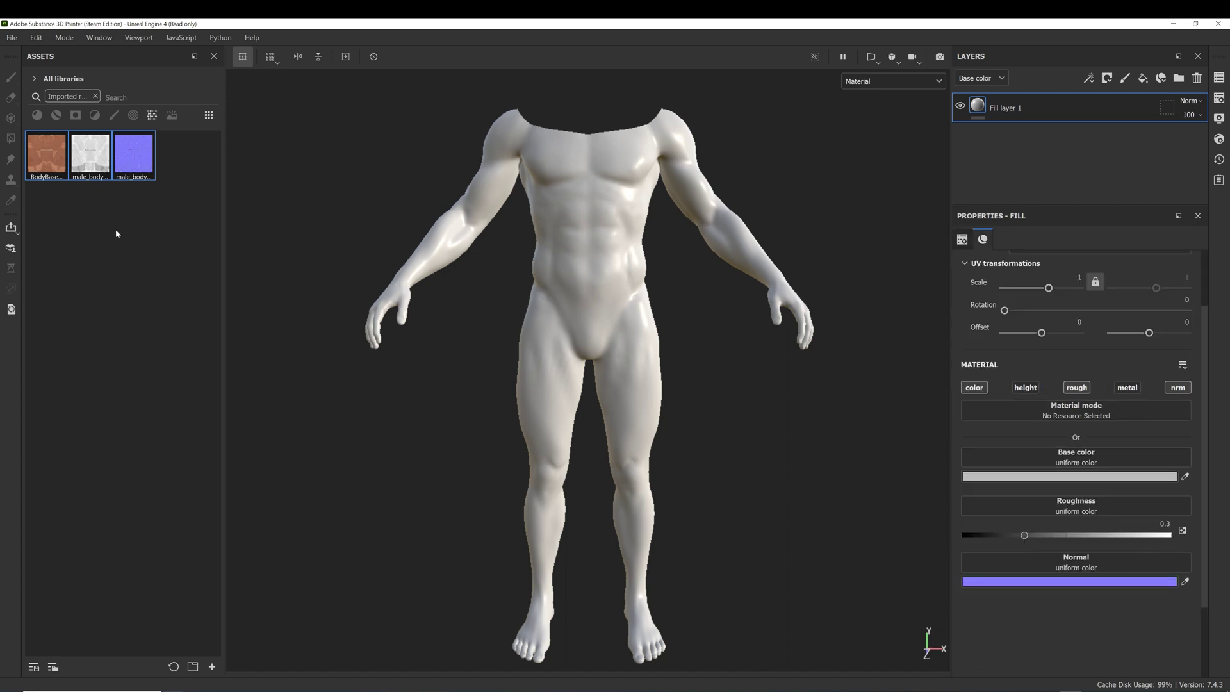
left_click_drag(54, 156, 1079, 498)
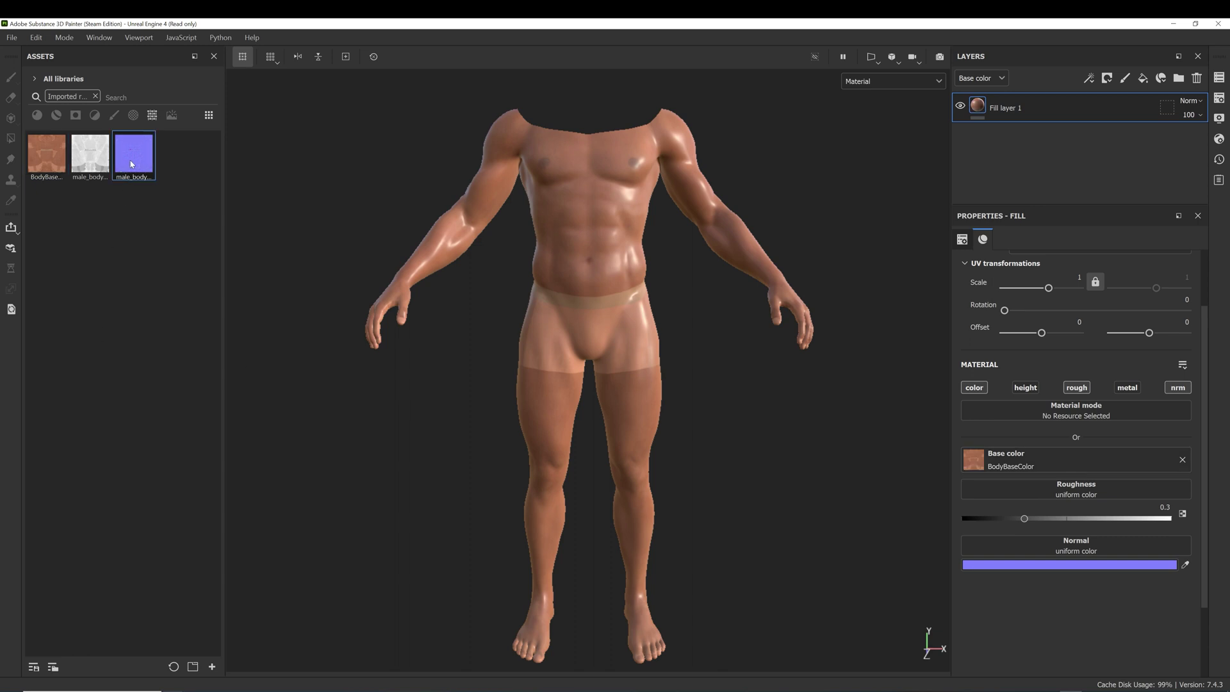
left_click_drag(140, 165, 1083, 558)
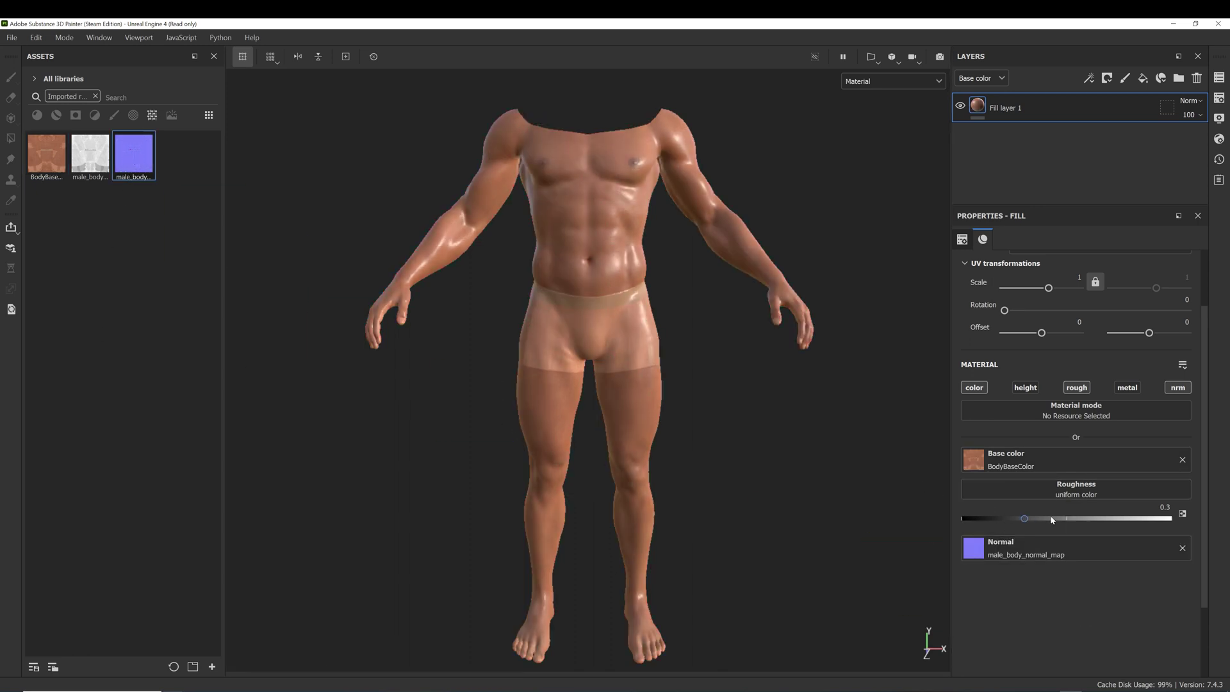
left_click_drag(1052, 518, 1056, 518)
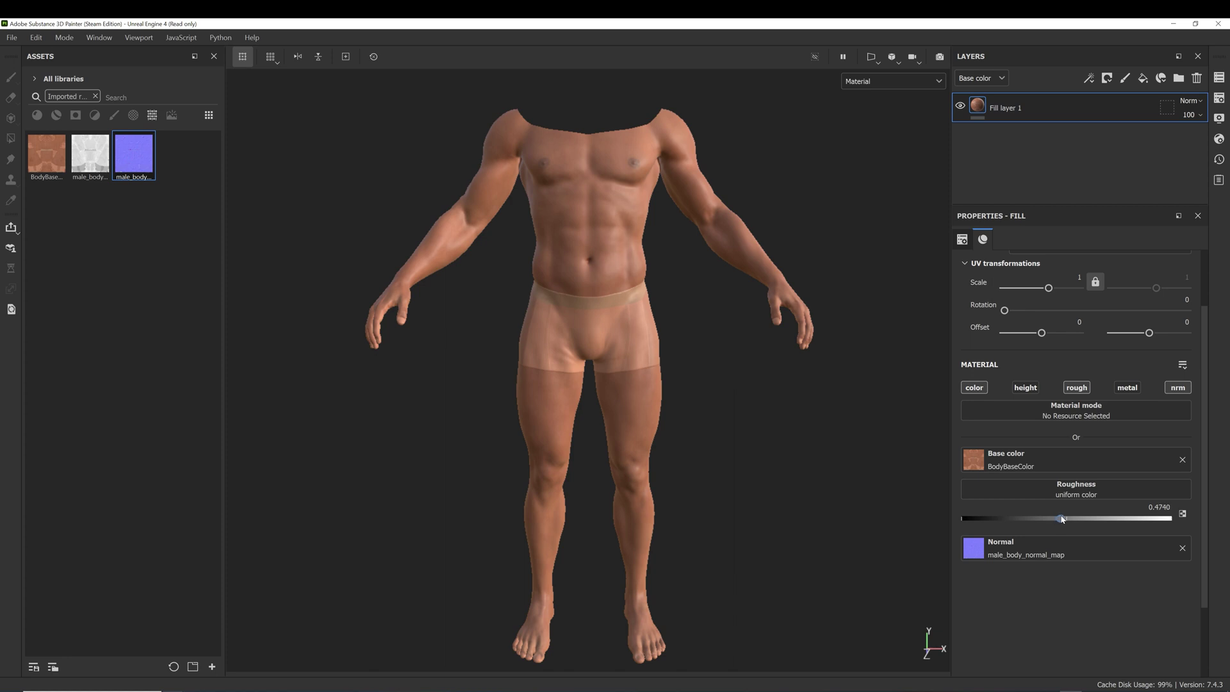
Add a Specular level channel to the texture set and assign male_body_cavity_map to it in the fill layer.
left_click(1220, 97)
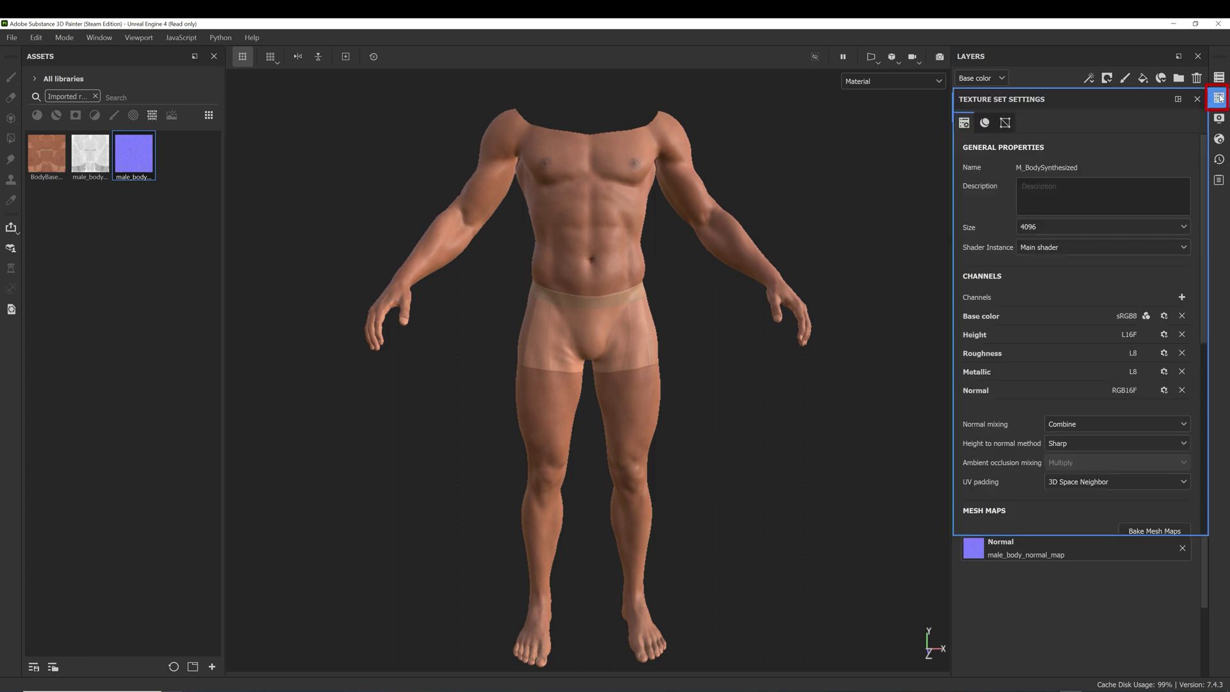
left_click(1183, 297)
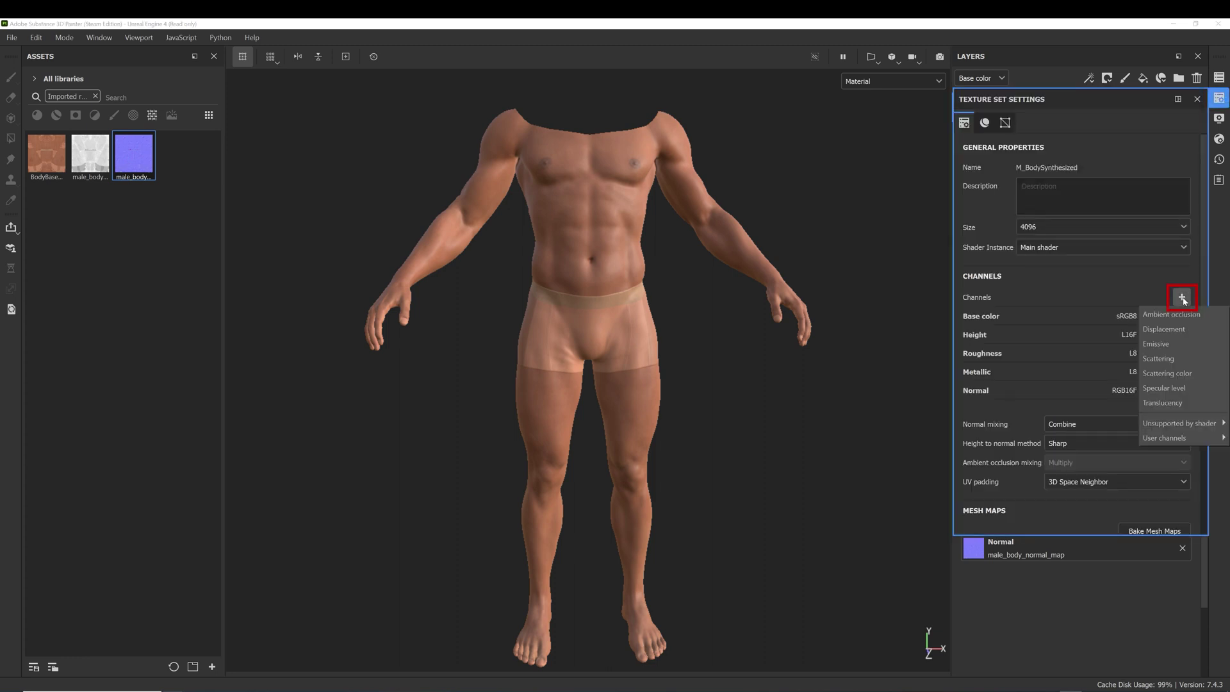
left_click(1182, 389)
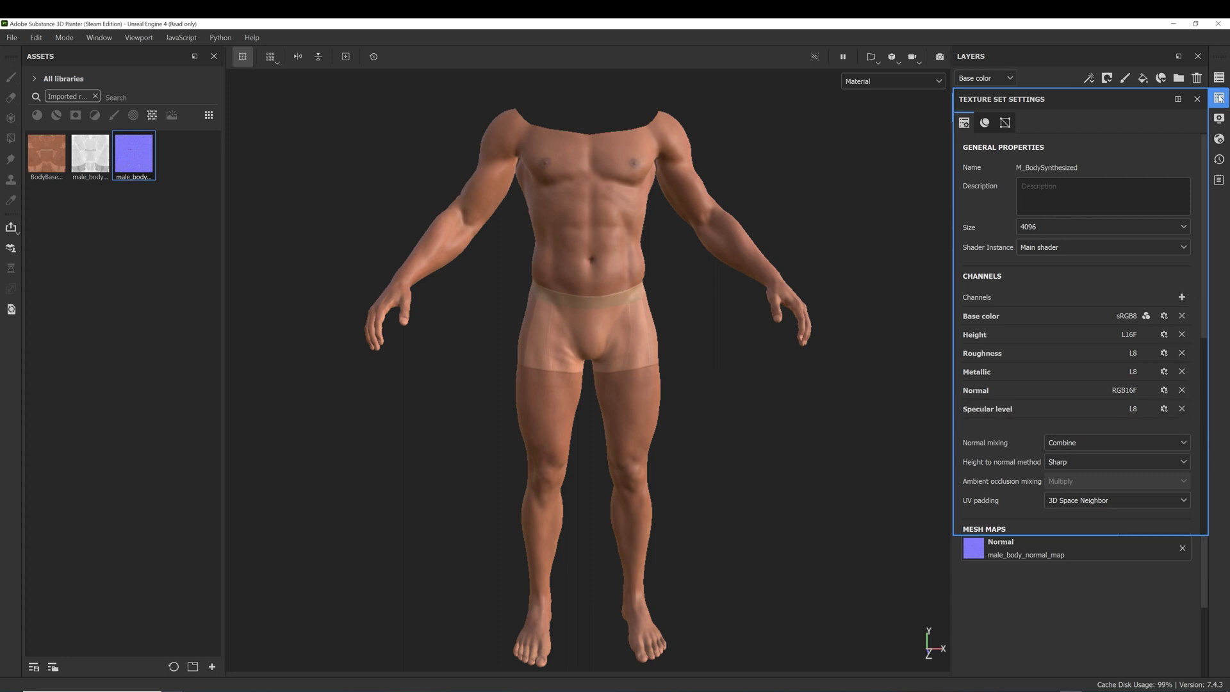
left_click(1220, 98)
left_click(1173, 389)
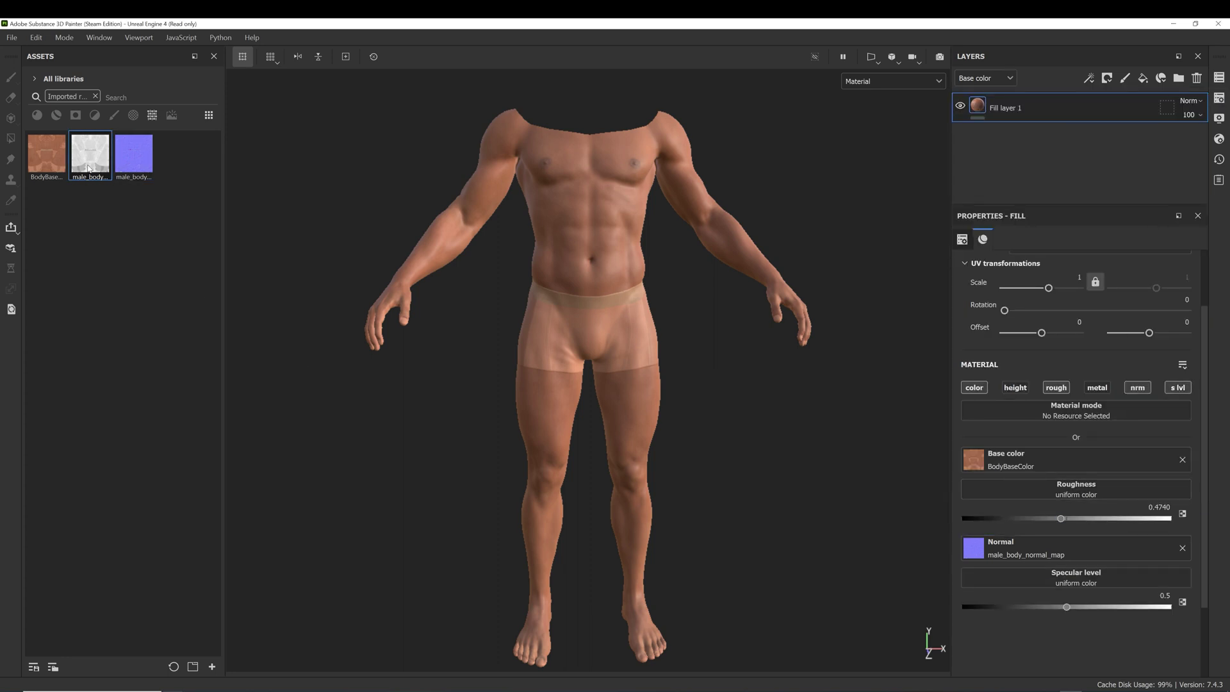
left_click_drag(88, 169, 1076, 580)
Inspect the body's Base color, Normal and Specular level channels individually, and return to the Material display.
scroll(606, 205, "up", 5)
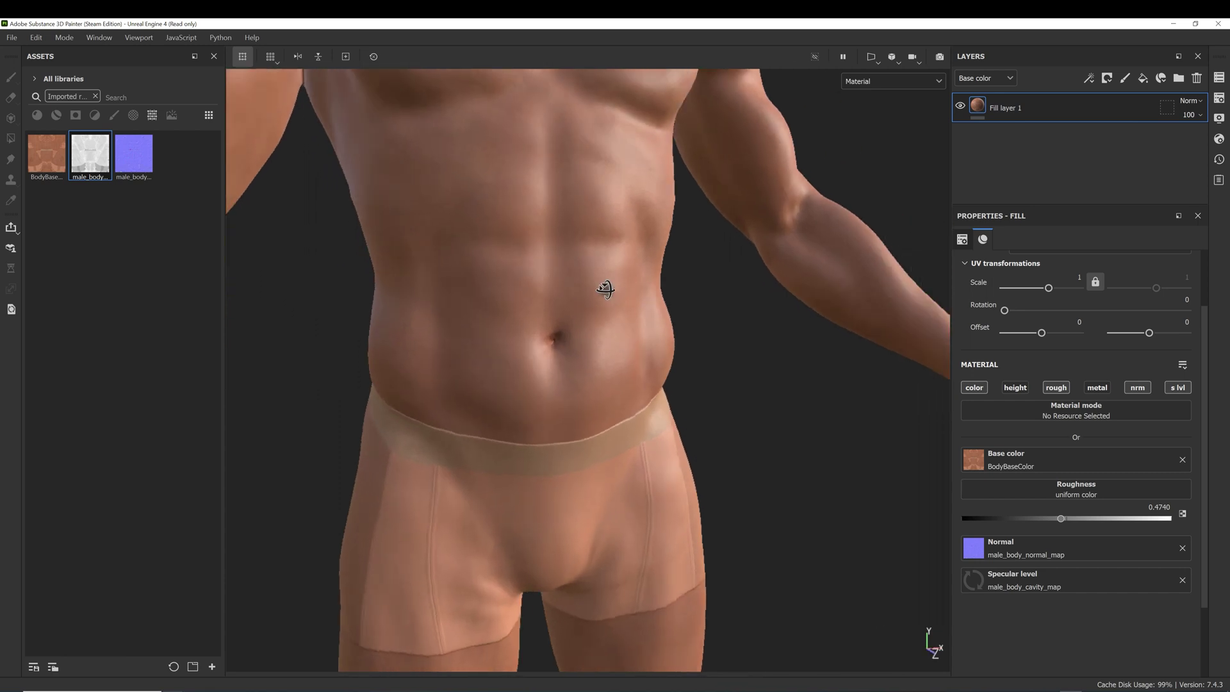
left_click_drag(605, 290, 550, 291, "alt")
scroll(513, 275, "down", 6)
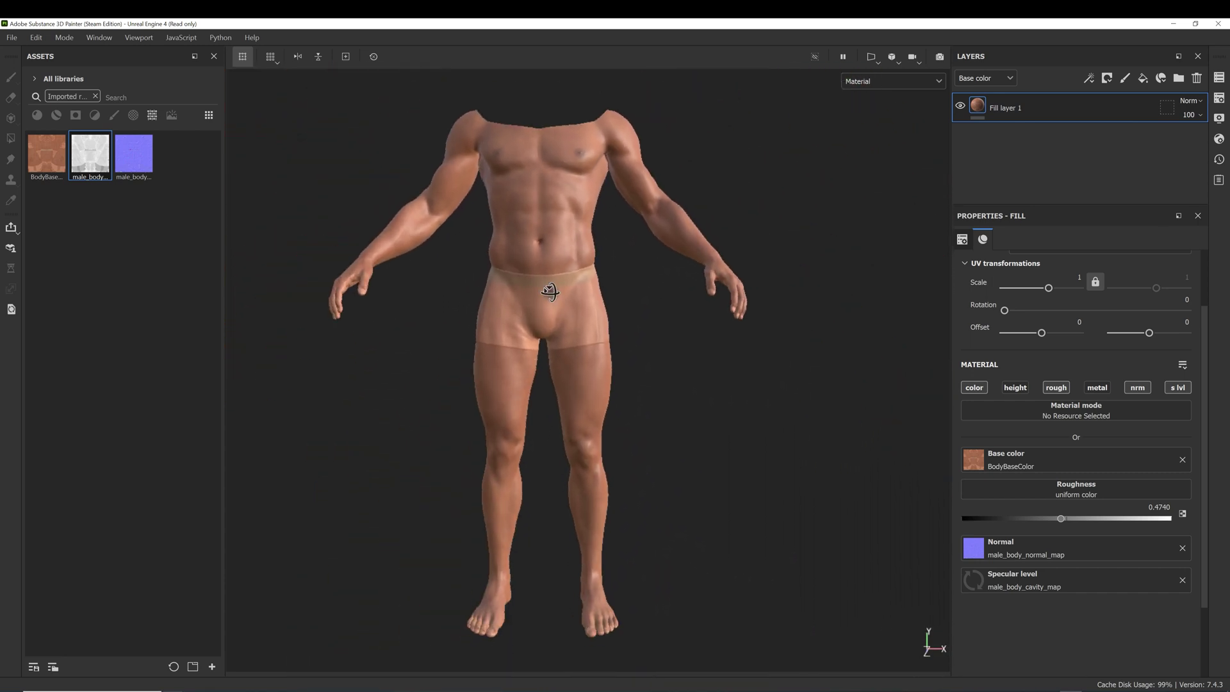
left_click(884, 82)
left_click(879, 136)
left_click_drag(460, 338, 564, 359, "alt")
left_click(874, 83)
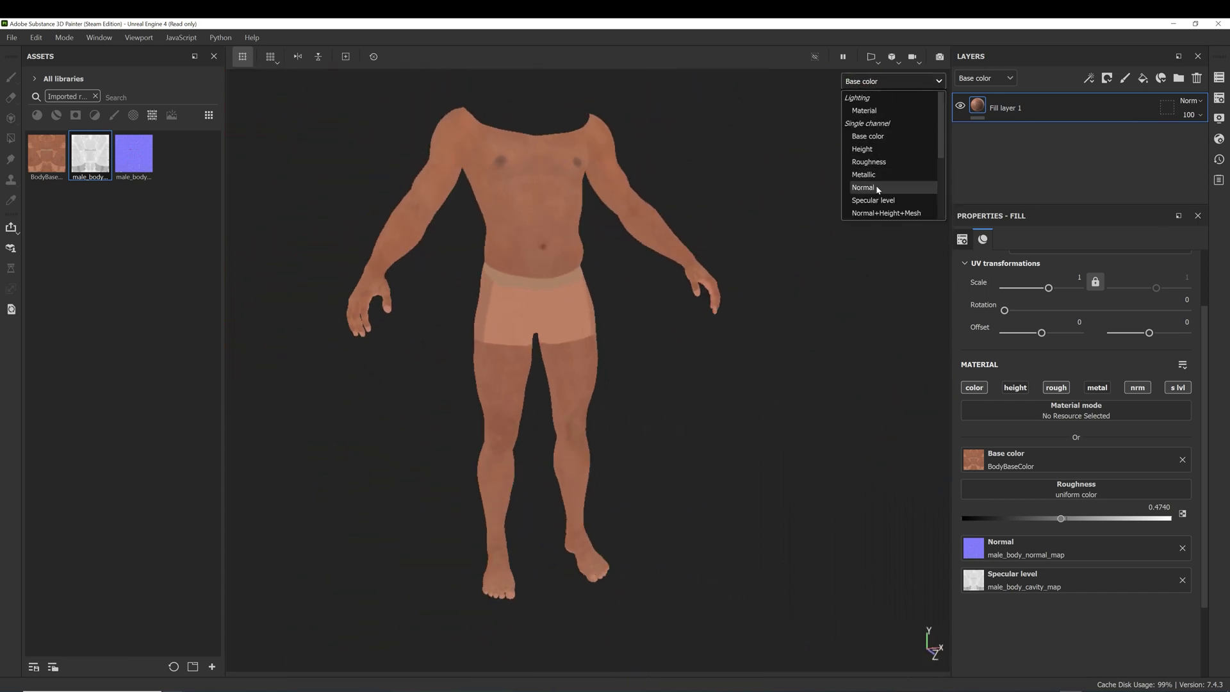
left_click(863, 187)
scroll(555, 255, "up", 3)
left_click(892, 81)
left_click(873, 199)
scroll(684, 309, "up", 5)
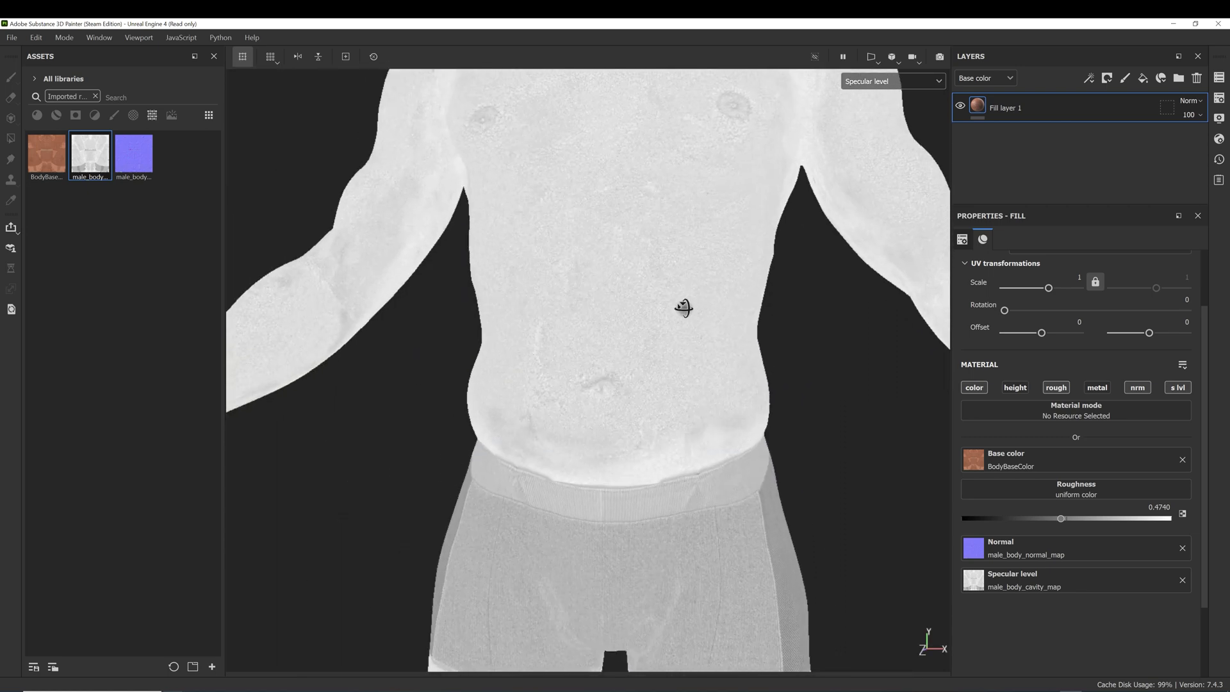
scroll(683, 308, "down", 5)
left_click(892, 81)
left_click(862, 94)
Add a paint layer above the fill layer with only the color, nrm and s lvl channels enabled.
left_click(1126, 78)
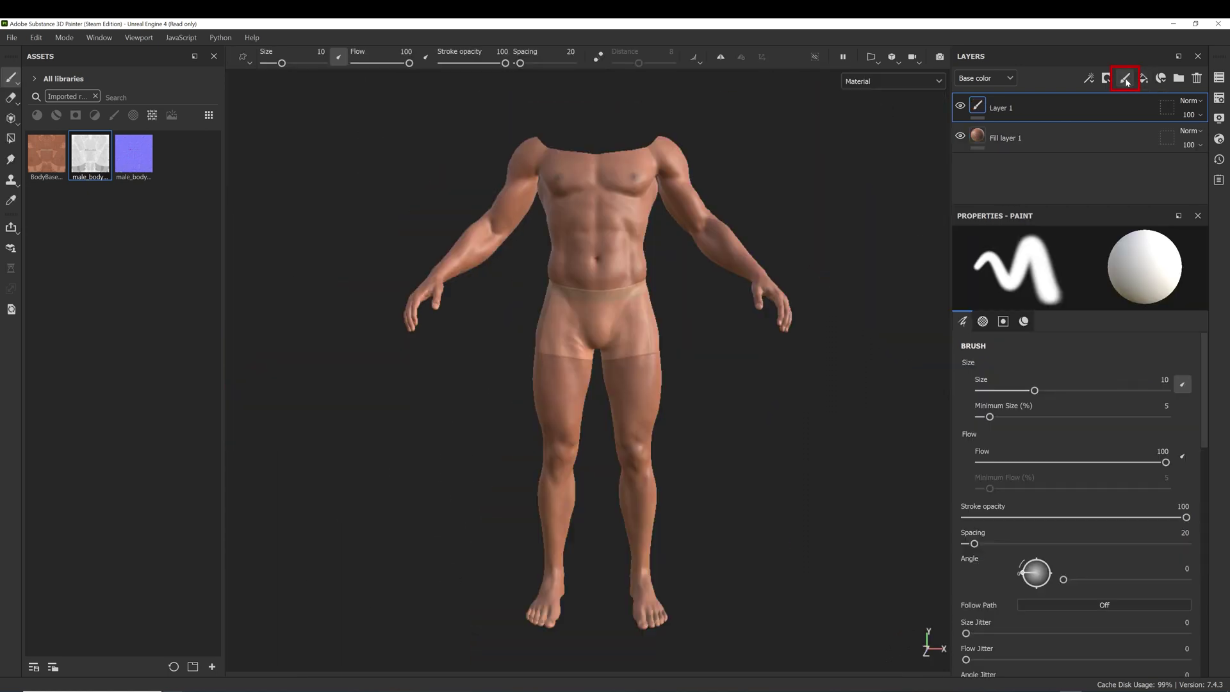
scroll(596, 308, "up", 5)
scroll(1034, 548, "down", 3)
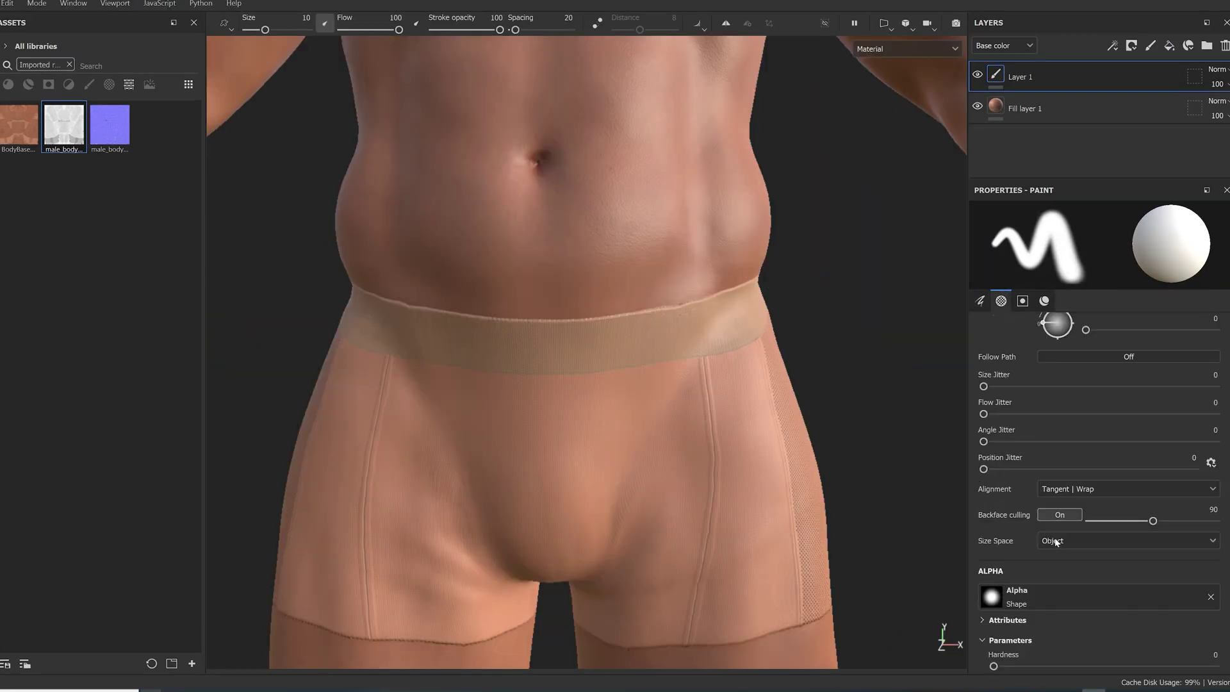
scroll(1055, 538, "down", 5)
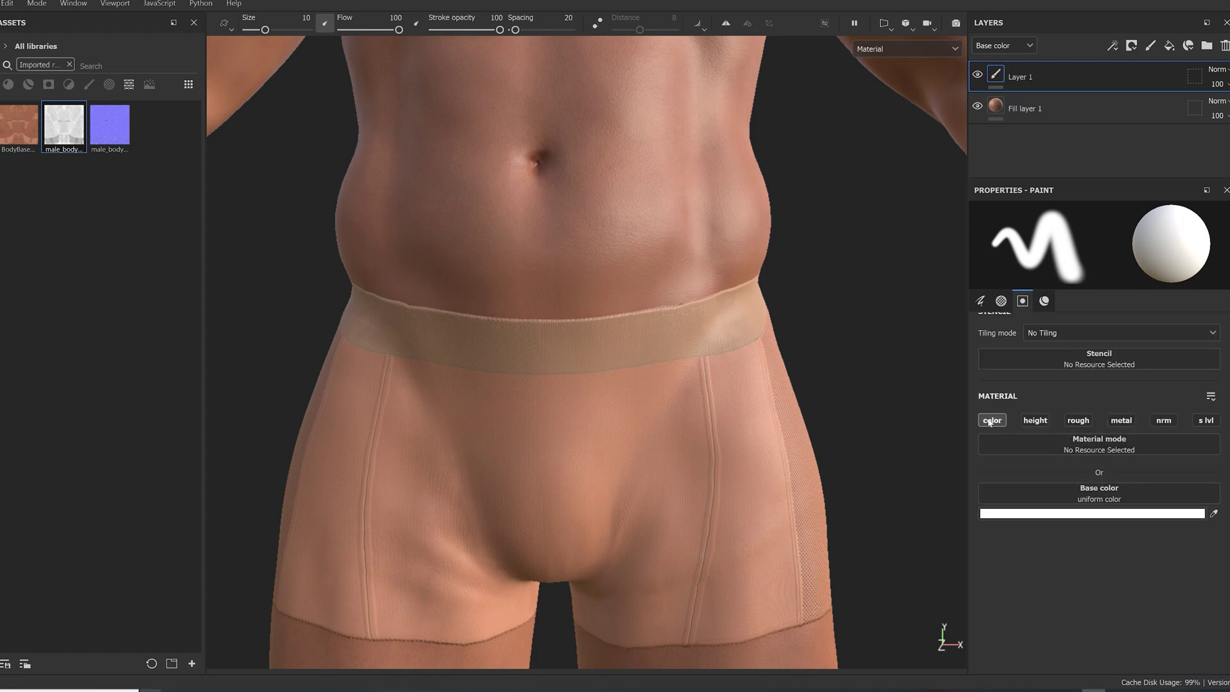
left_click(1164, 421)
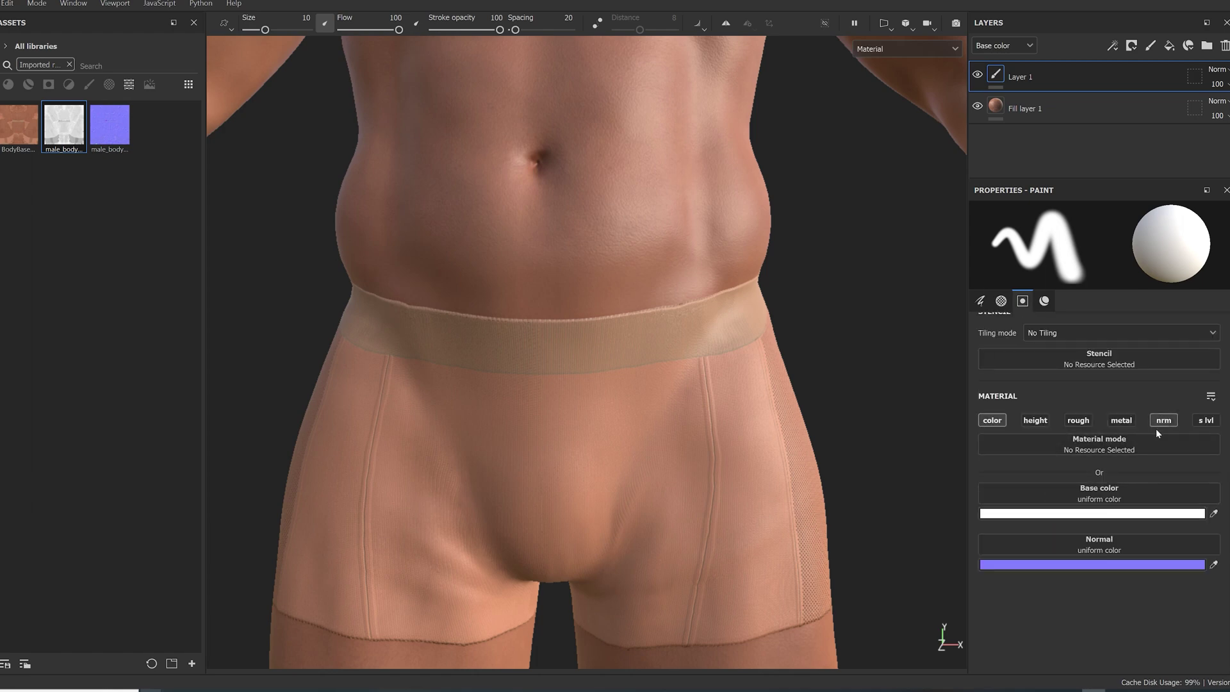
left_click(1206, 421)
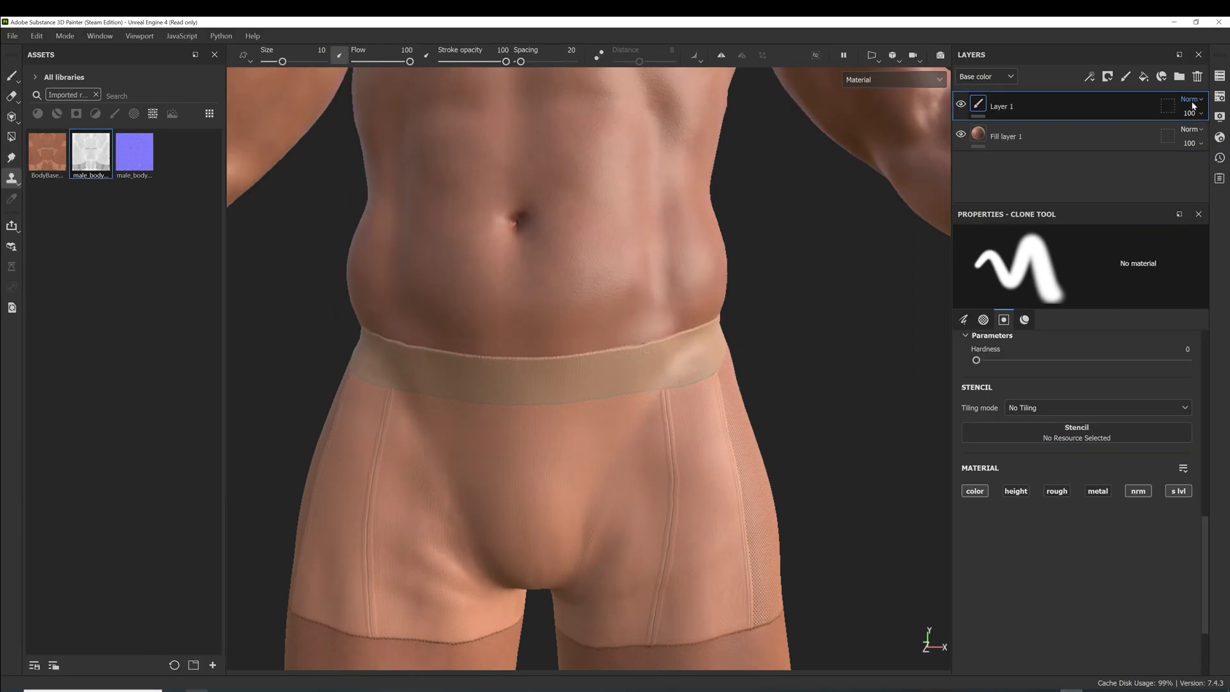
Set the paint layer's blending mode to Passthrough for the Base color, Normal and Specular level channels.
left_click(1193, 100)
left_click(1181, 124)
left_click(988, 76)
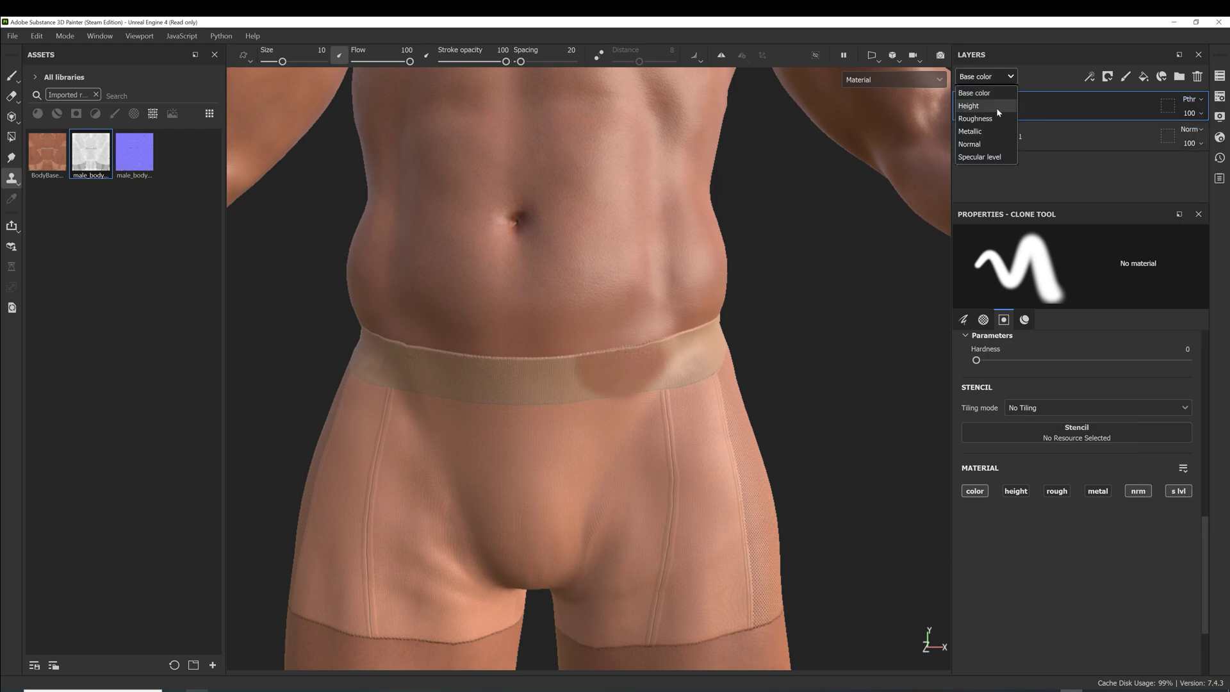
left_click(969, 145)
left_click(1191, 129)
left_click(1176, 121)
left_click(986, 76)
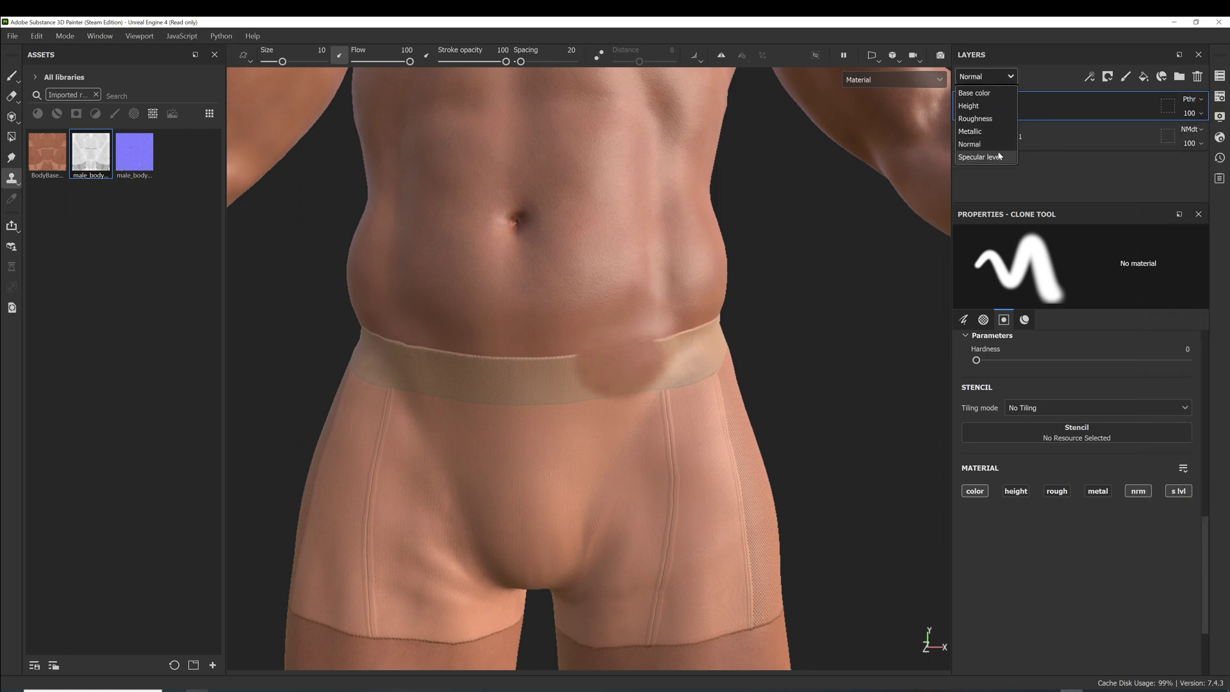
left_click(1000, 157)
left_click(1190, 100)
left_click(1179, 124)
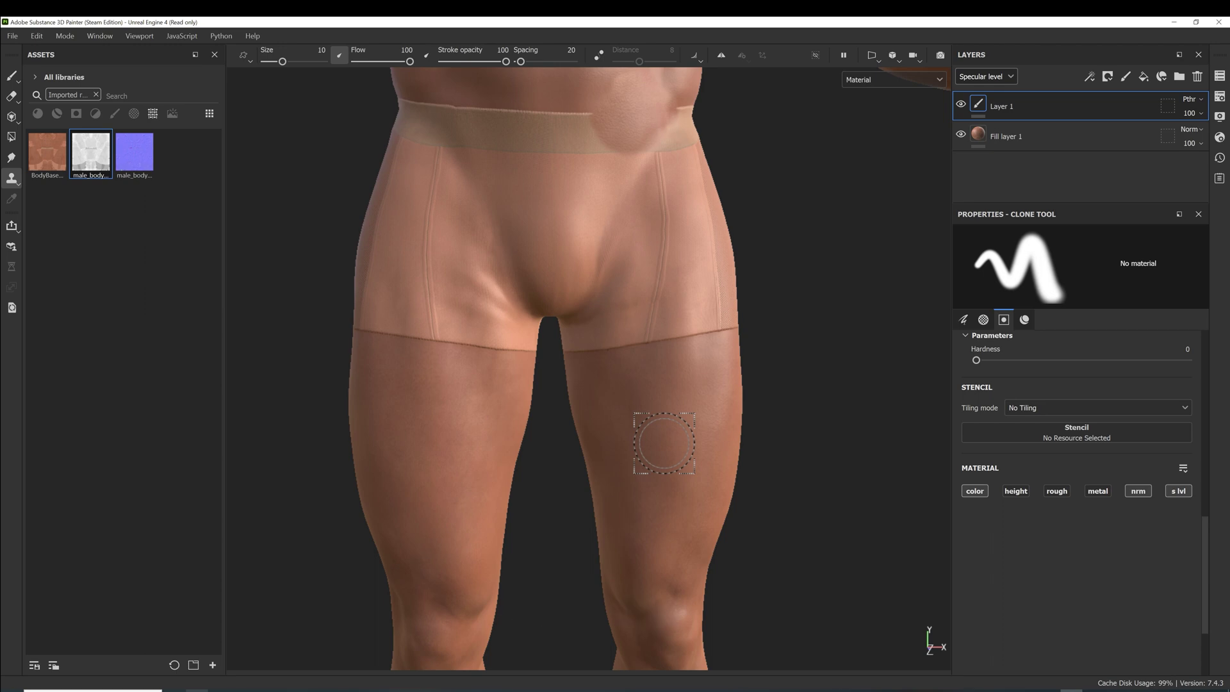
Clone thigh skin over the underwear's leg hem and seam on the front of the character's left thigh.
left_click_drag(667, 341, 667, 398, "alt")
left_click_drag(675, 157, 476, 401, "alt")
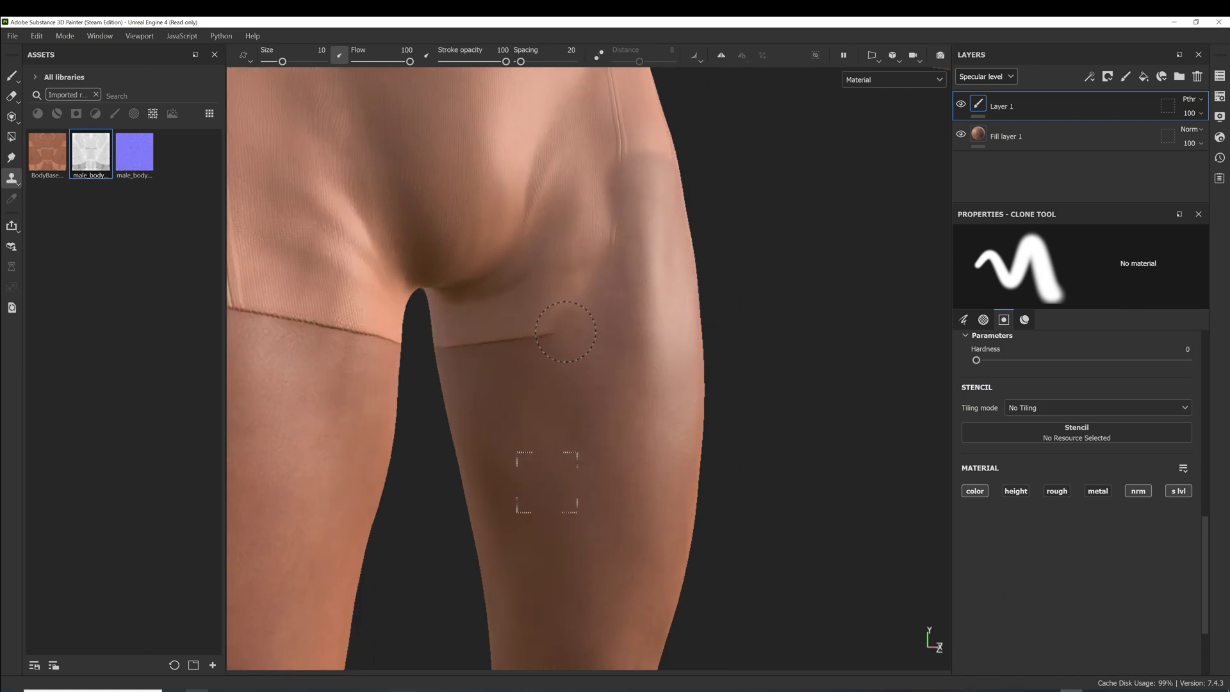
left_click_drag(487, 298, 579, 239)
left_click_drag(580, 289, 521, 333, "alt")
mouse_move(544, 247)
left_mouse_down()
mouse_move(577, 192)
mouse_move(506, 243)
left_mouse_up()
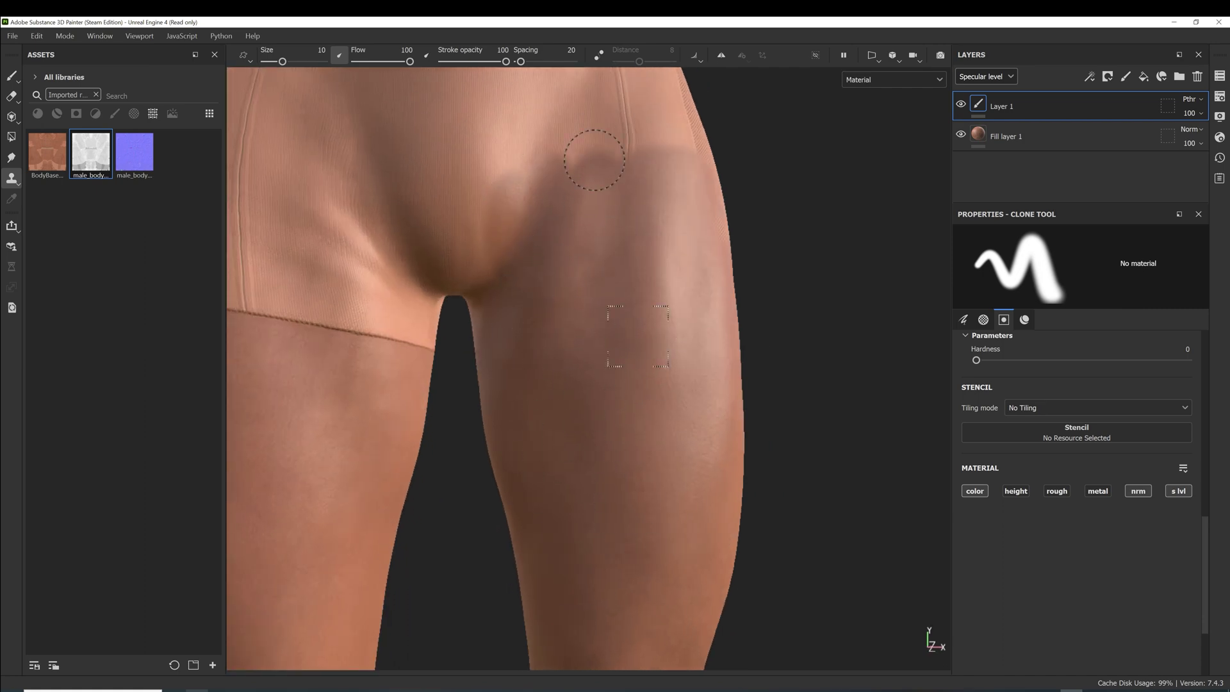
left_click_drag(596, 152, 636, 474, "alt")
left_click_drag(641, 289, 620, 250)
Enlarge the clone brush to 15.71 and cover the underwear on the hips, thigh sides, buttocks and groin with skin.
right_click_drag(647, 470, 679, 469, "ctrl")
left_click_drag(631, 259, 618, 310, "alt")
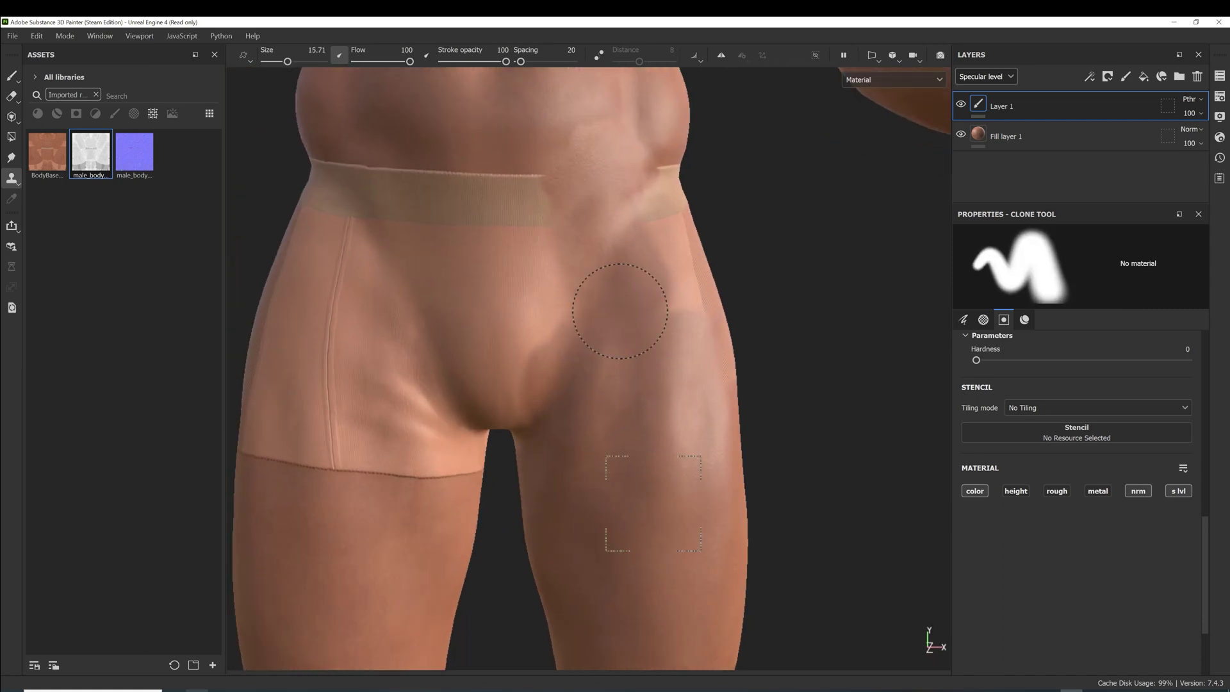
mouse_move(705, 359)
left_mouse_down("alt")
mouse_move(622, 304)
mouse_move(568, 237)
mouse_move(720, 297)
mouse_move(678, 299)
left_mouse_up("alt")
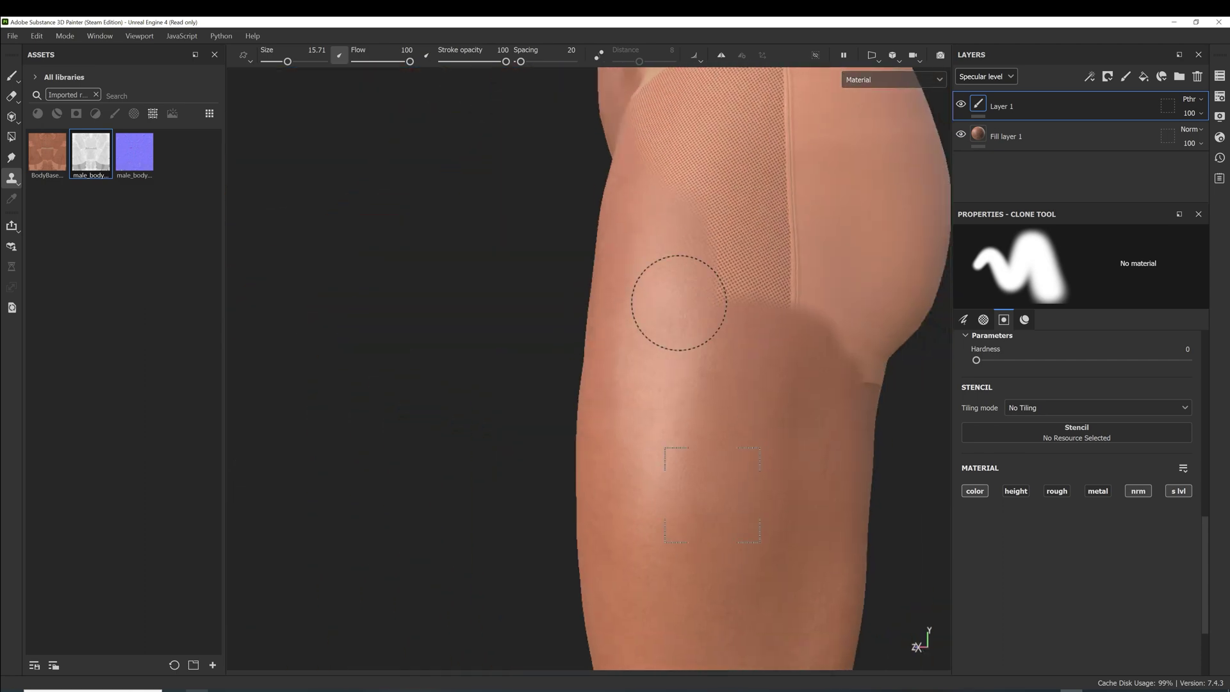
mouse_move(681, 113)
left_mouse_down("alt")
mouse_move(681, 321)
mouse_move(700, 159)
mouse_move(500, 220)
mouse_move(543, 339)
mouse_move(564, 260)
mouse_move(709, 286)
left_mouse_up("alt")
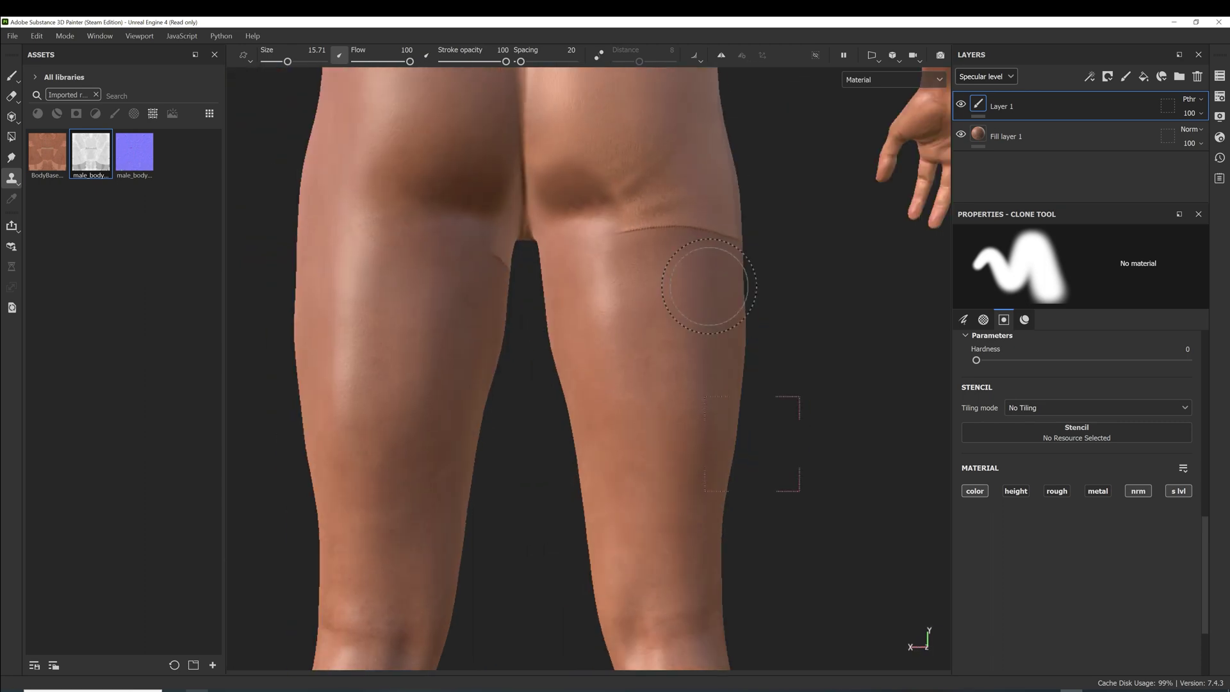
mouse_move(590, 145)
left_mouse_down("alt")
mouse_move(694, 280)
mouse_move(577, 357)
mouse_move(747, 453)
mouse_move(608, 281)
mouse_move(637, 186)
mouse_move(763, 289)
mouse_move(801, 244)
mouse_move(727, 179)
mouse_move(756, 183)
left_mouse_up("alt")
scroll(750, 182, "down", 4)
middle_click_drag(737, 180, 788, 325, "alt")
left_click_drag(788, 324, 755, 360)
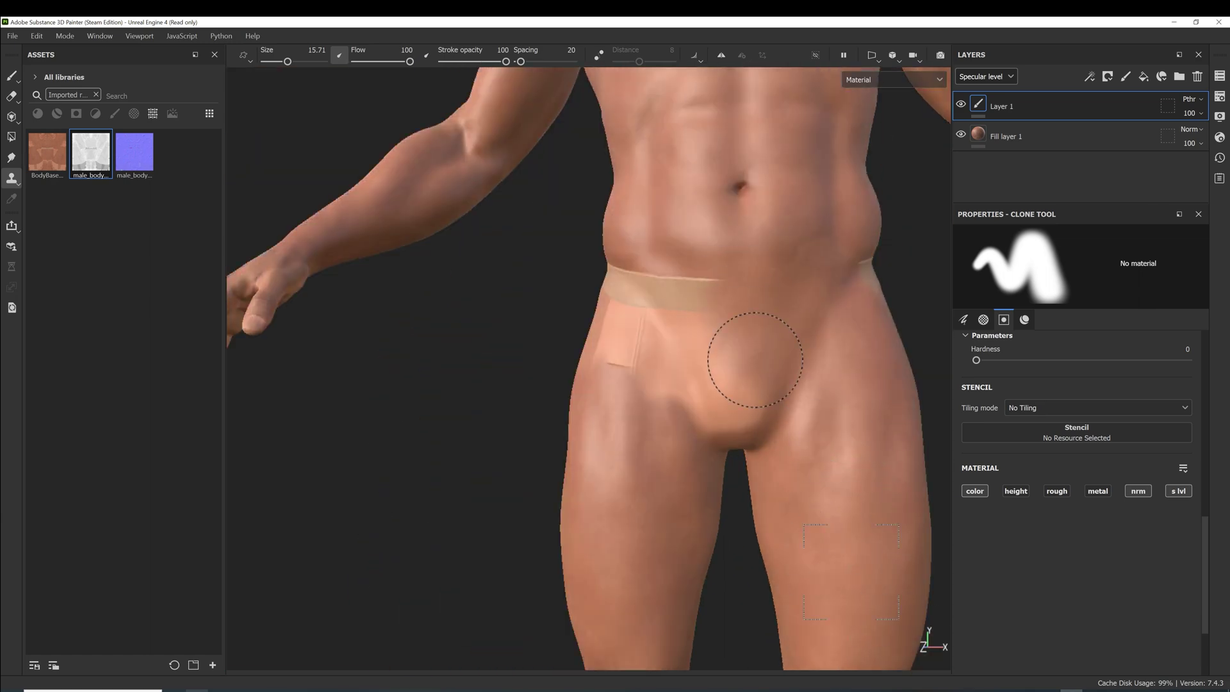
Clone skin over the remaining waistband and underwear around the hips and lower back.
mouse_move(695, 293)
left_mouse_down("alt")
mouse_move(621, 340)
mouse_move(582, 307)
mouse_move(609, 401)
mouse_move(552, 286)
mouse_move(489, 453)
mouse_move(473, 270)
left_mouse_up("alt")
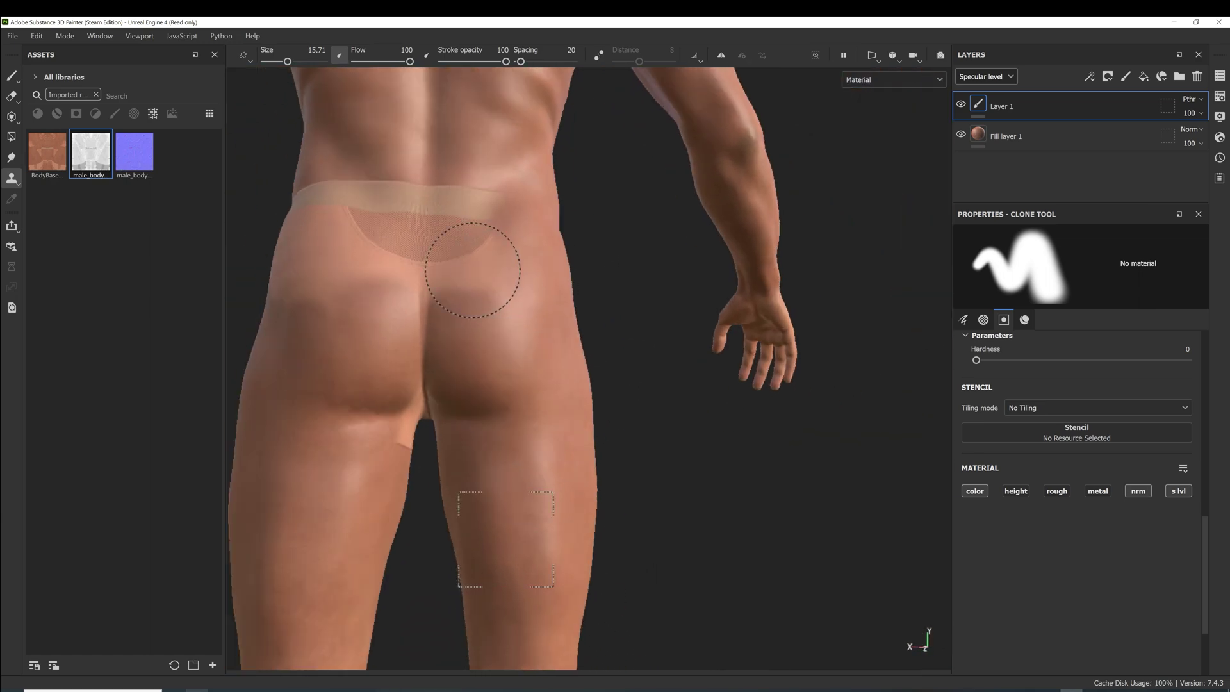
mouse_move(480, 198)
left_mouse_down("alt")
mouse_move(651, 297)
mouse_move(472, 384)
mouse_move(420, 266)
mouse_move(598, 156)
mouse_move(577, 352)
mouse_move(541, 371)
mouse_move(494, 290)
left_mouse_up("alt")
left_click_drag(689, 303, 637, 458, "alt")
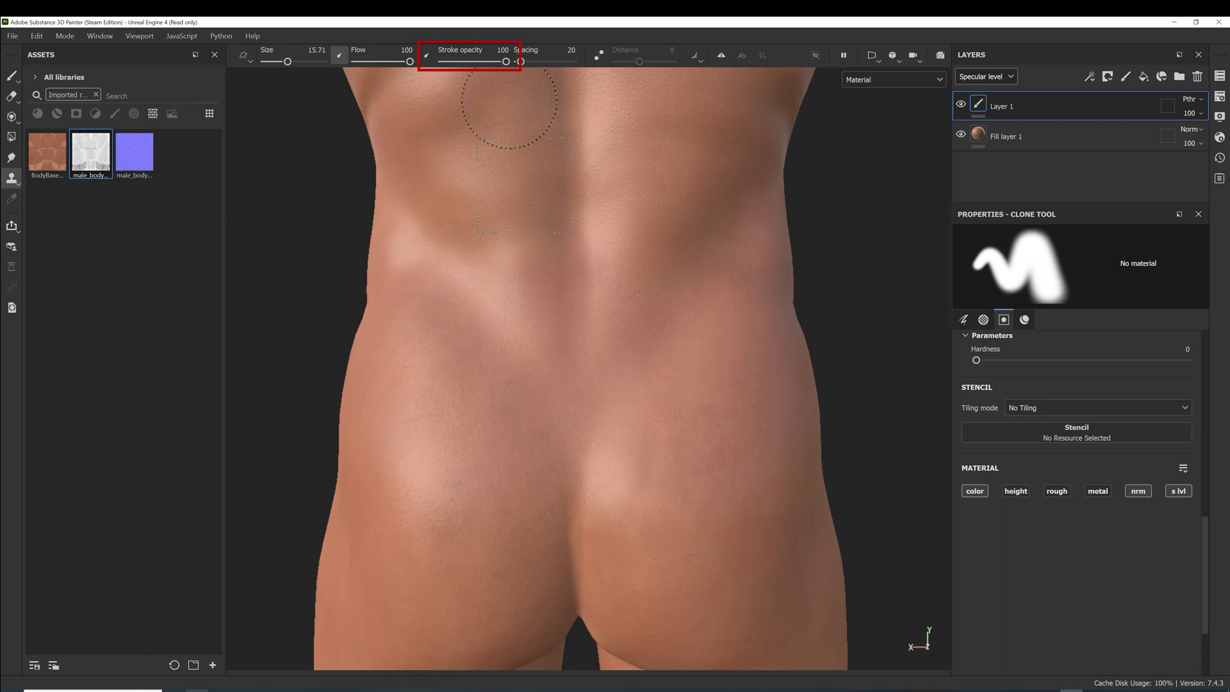
Lower the clone stroke opacity to 51 and blend the cloned skin patches on the lower back and hips.
left_click_drag(506, 60, 474, 61)
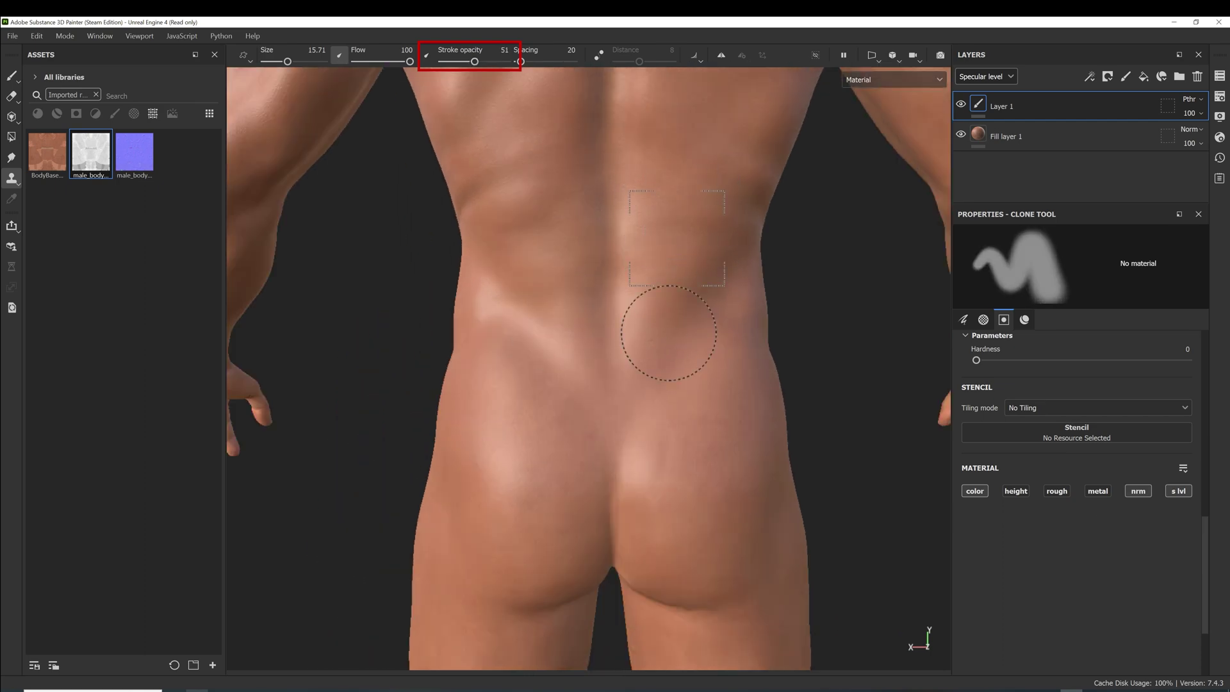
left_click_drag(520, 296, 544, 184, "alt")
left_click_drag(527, 247, 668, 232, "alt")
left_click_drag(733, 325, 629, 328, "alt")
left_click_drag(537, 341, 739, 439, "alt")
scroll(728, 359, "down", 5)
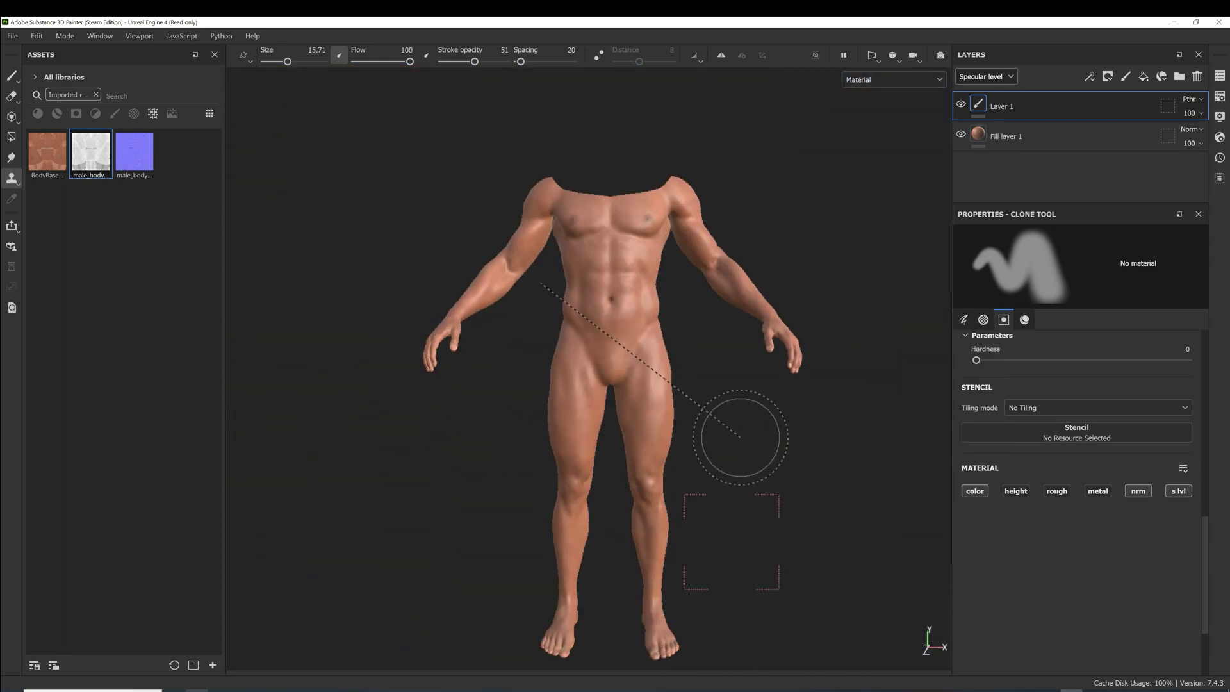
Open the texture export settings and set the output directory to a new folder named TexturesNUW inside the Underwear folder.
middle_click_drag(739, 440, 741, 401, "alt")
left_click(15, 39)
left_click(62, 266)
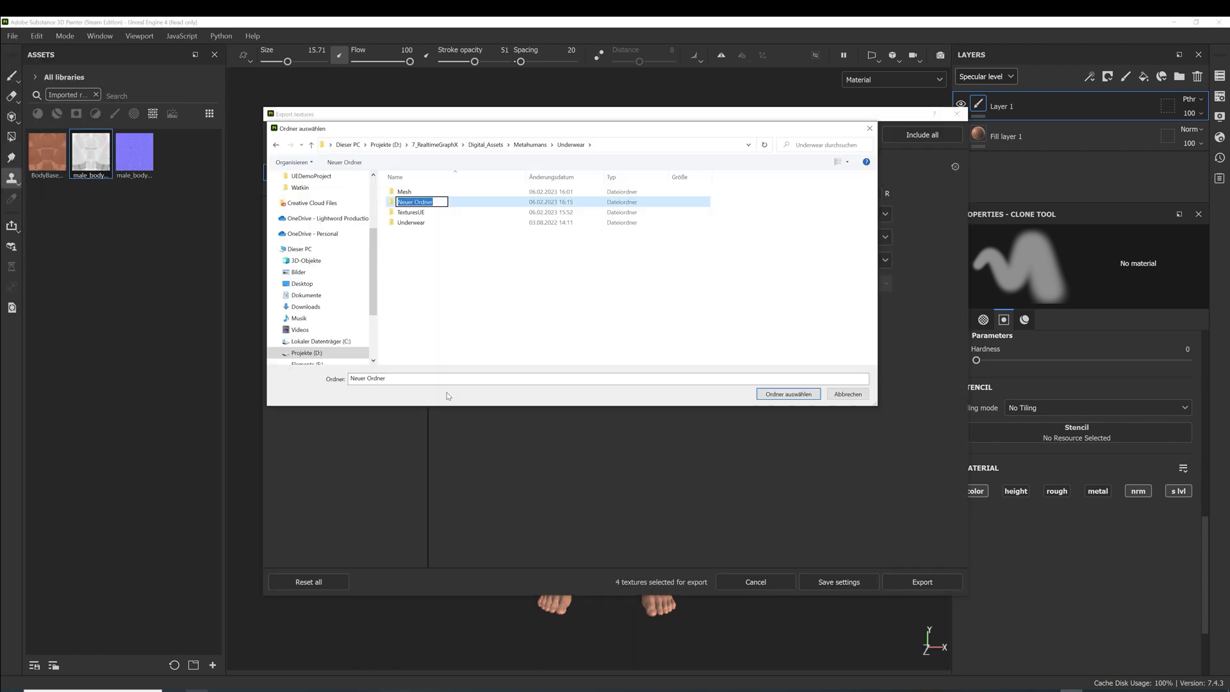
key("Return")
double_click(428, 203)
left_click(788, 394)
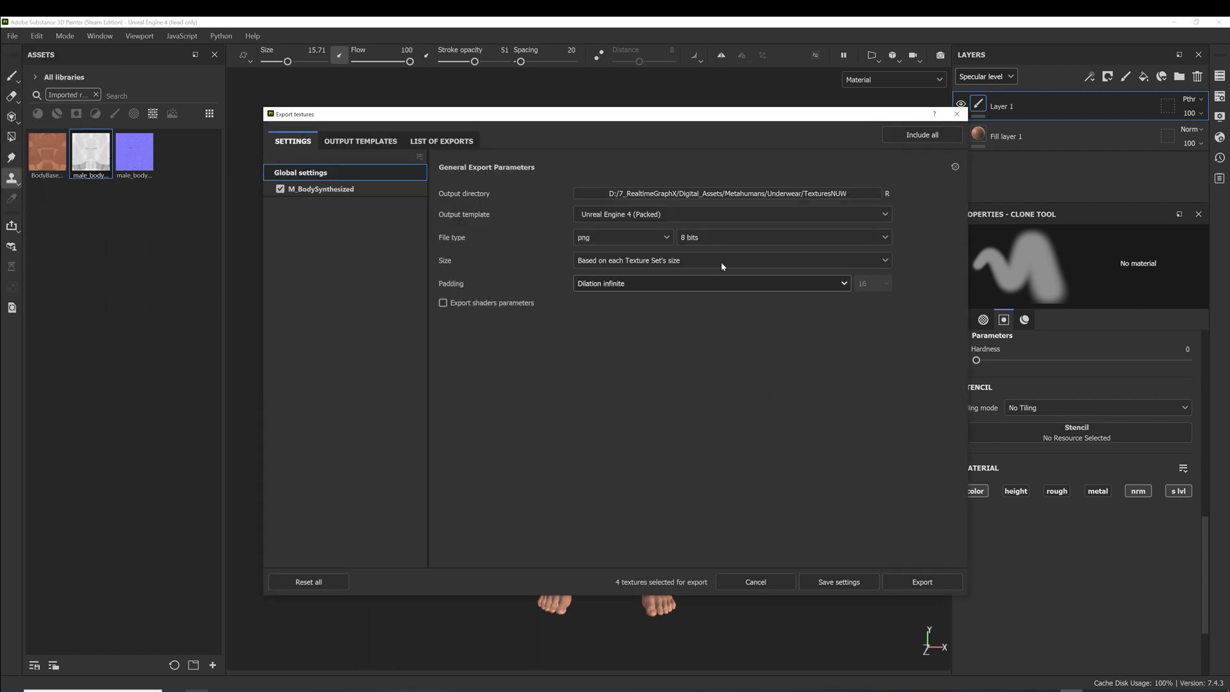
Export the textures with the Document channels + Normal + AO (No Alpha) template and a chosen output size.
left_click(631, 217)
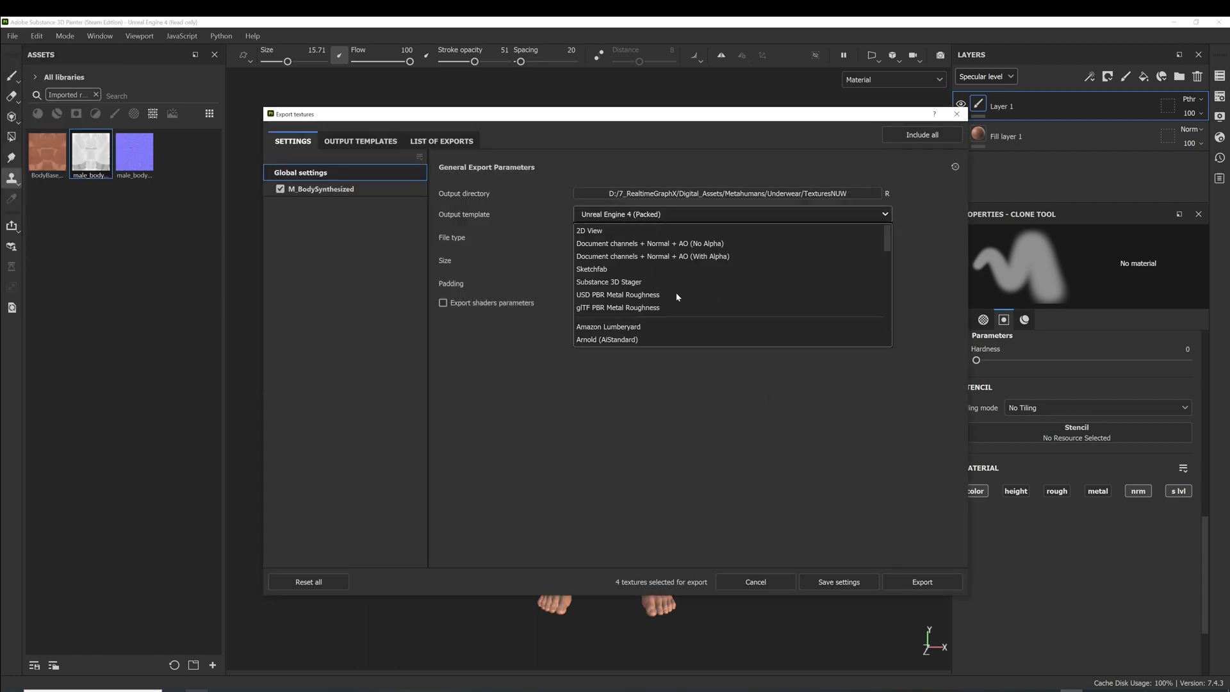
left_click(691, 242)
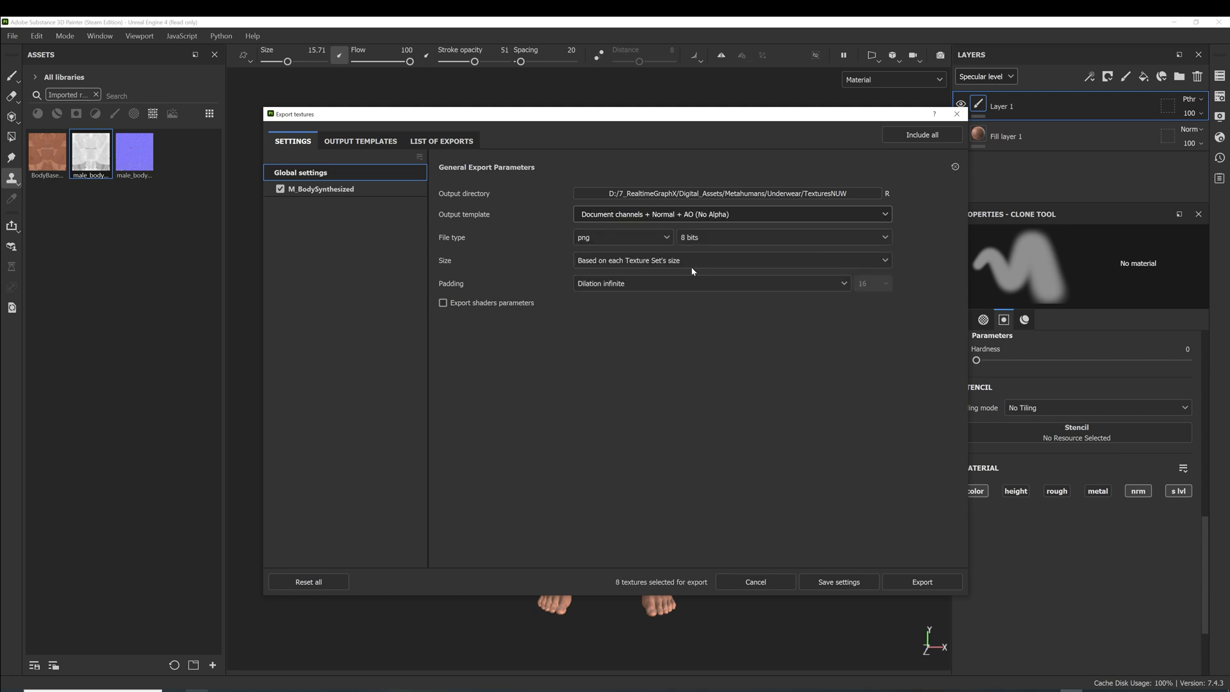
left_click(692, 262)
left_click(633, 385)
left_click(922, 581)
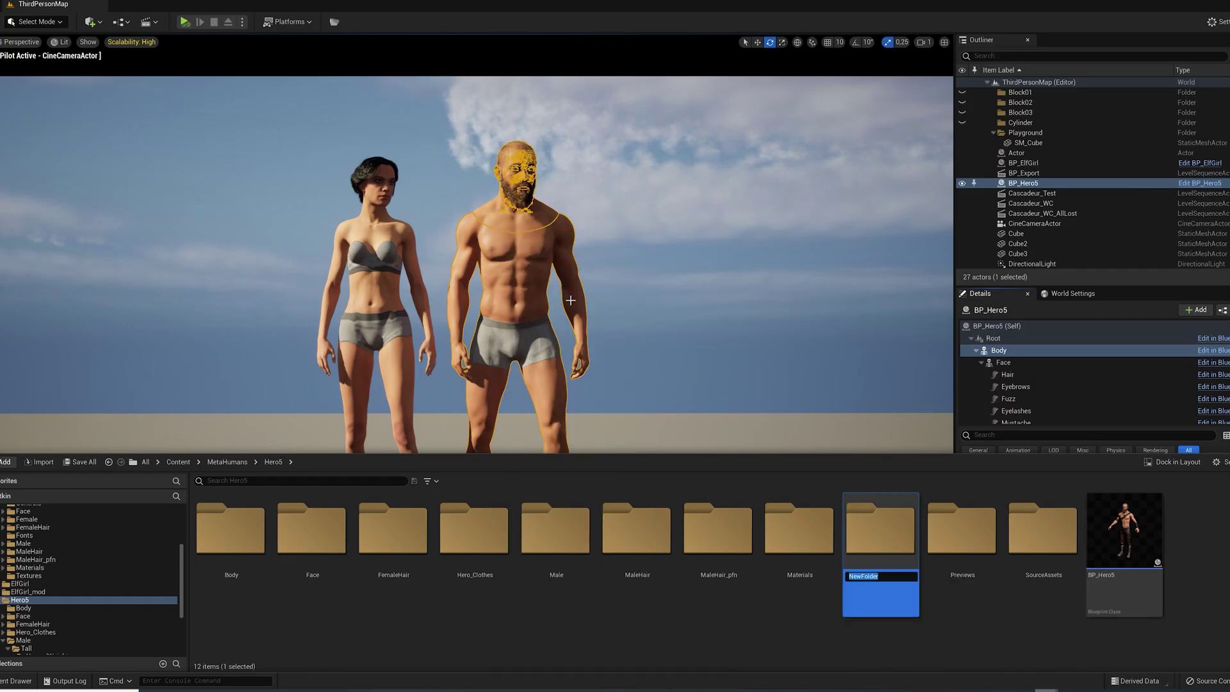
In Unreal Engine, name the new folder inside the Hero5 folder Textures_NUW and open it.
type("Textures_NUW")
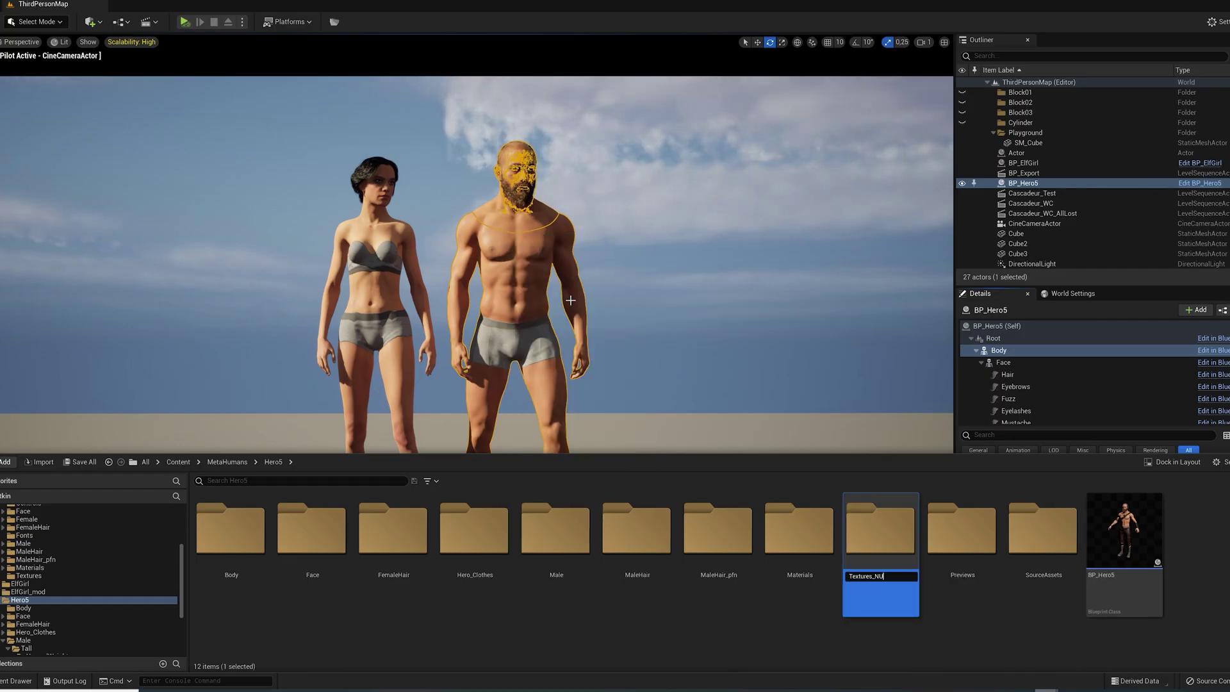
key("Return")
key("Return")
In File Explorer, rename the exported DirectX normal map to M_BodySynthesized_Normal_DirectX.png, without the 1002 suffix.
left_click(155, 689)
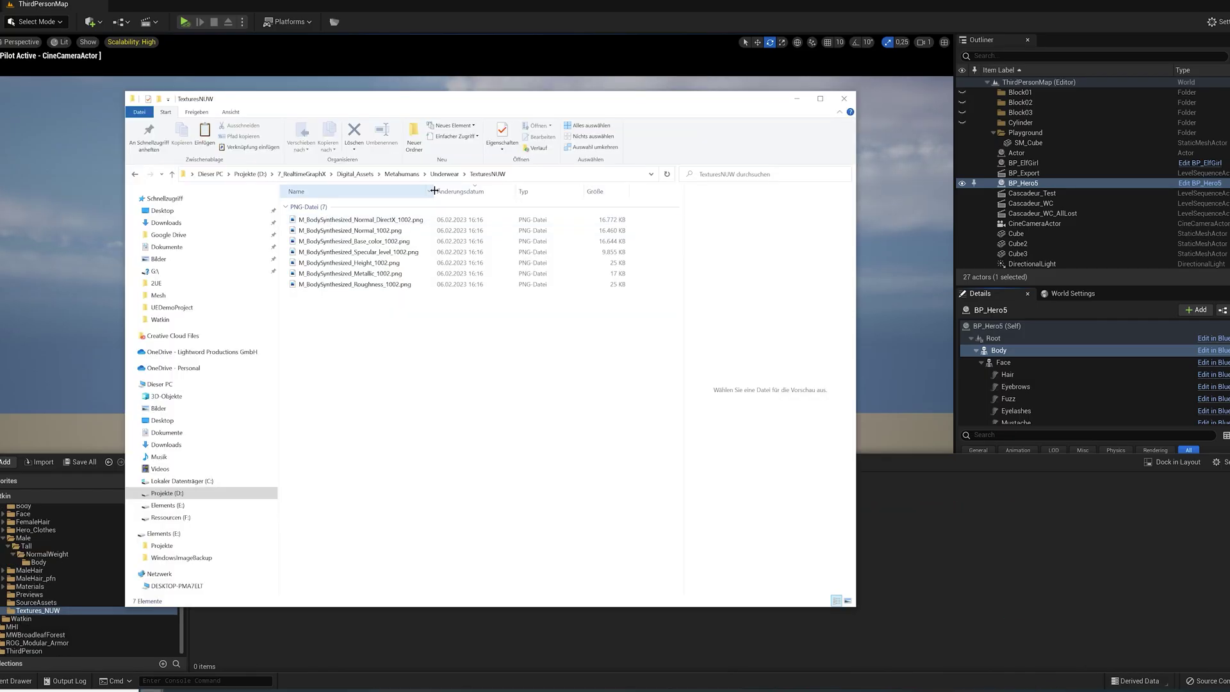
left_click_drag(435, 191, 502, 192)
left_click(387, 220)
key("F2")
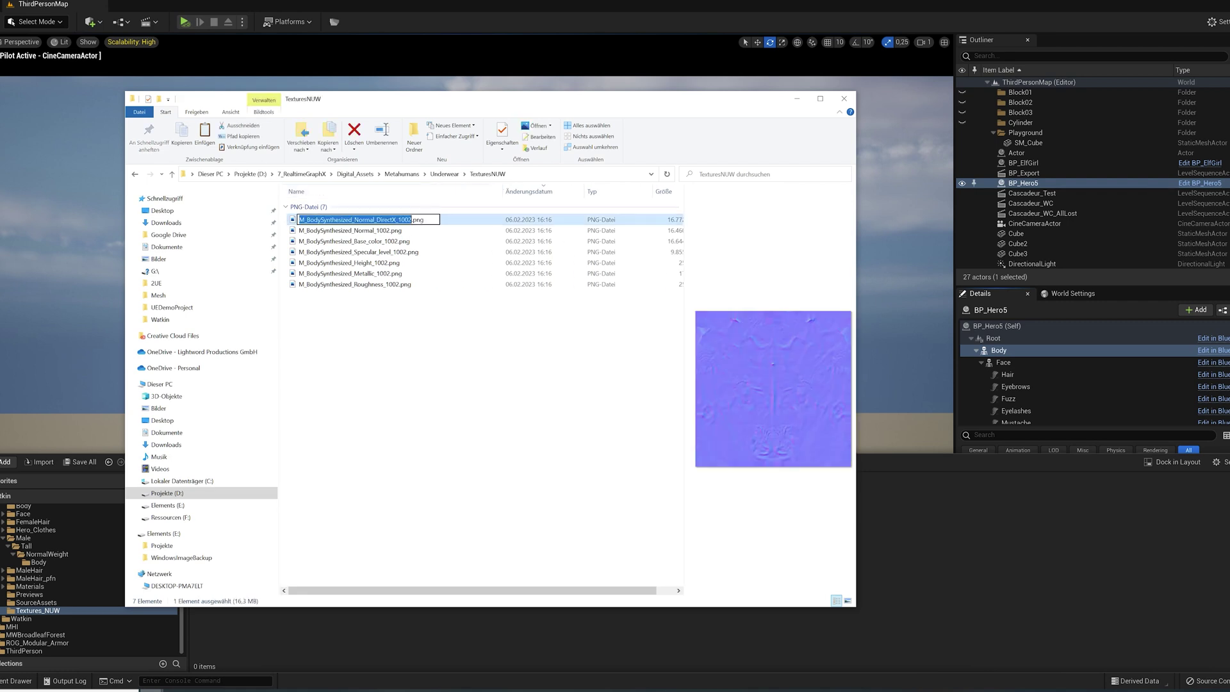
key("Right")
key("BackSpace")
key("Return")
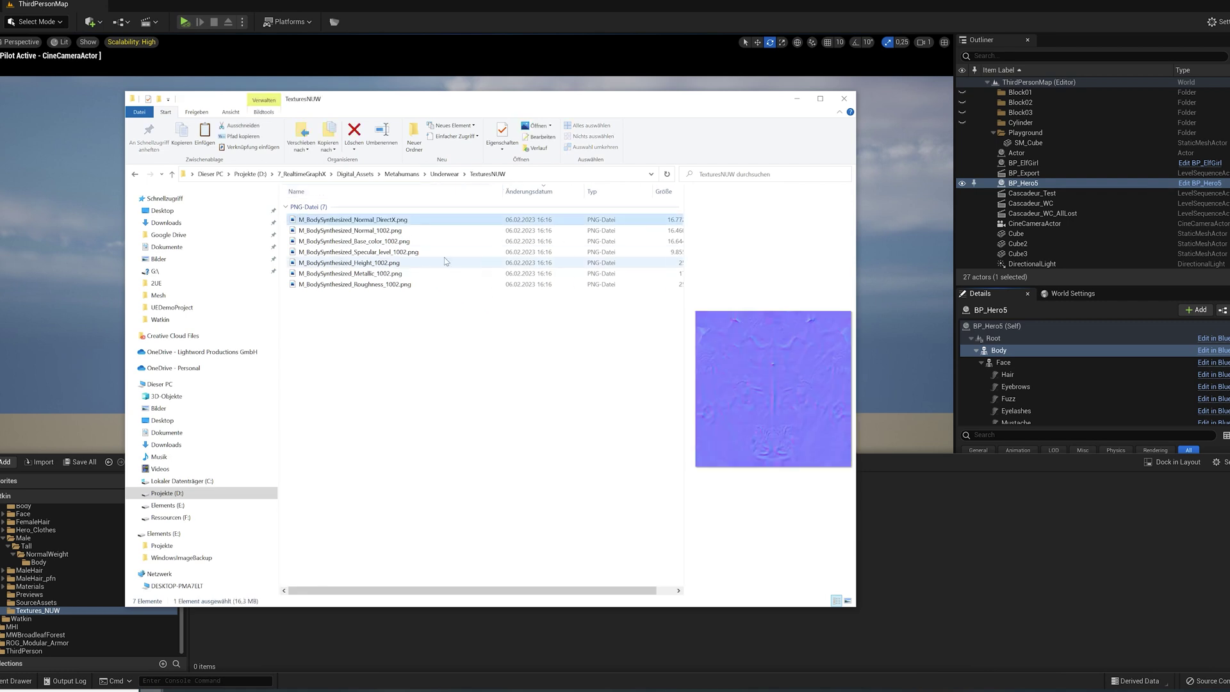
Remove the _1002 suffix from the base color texture, naming it M_BodySynthesized_Base_color.png.
left_click(397, 241)
key("F2")
key("Right")
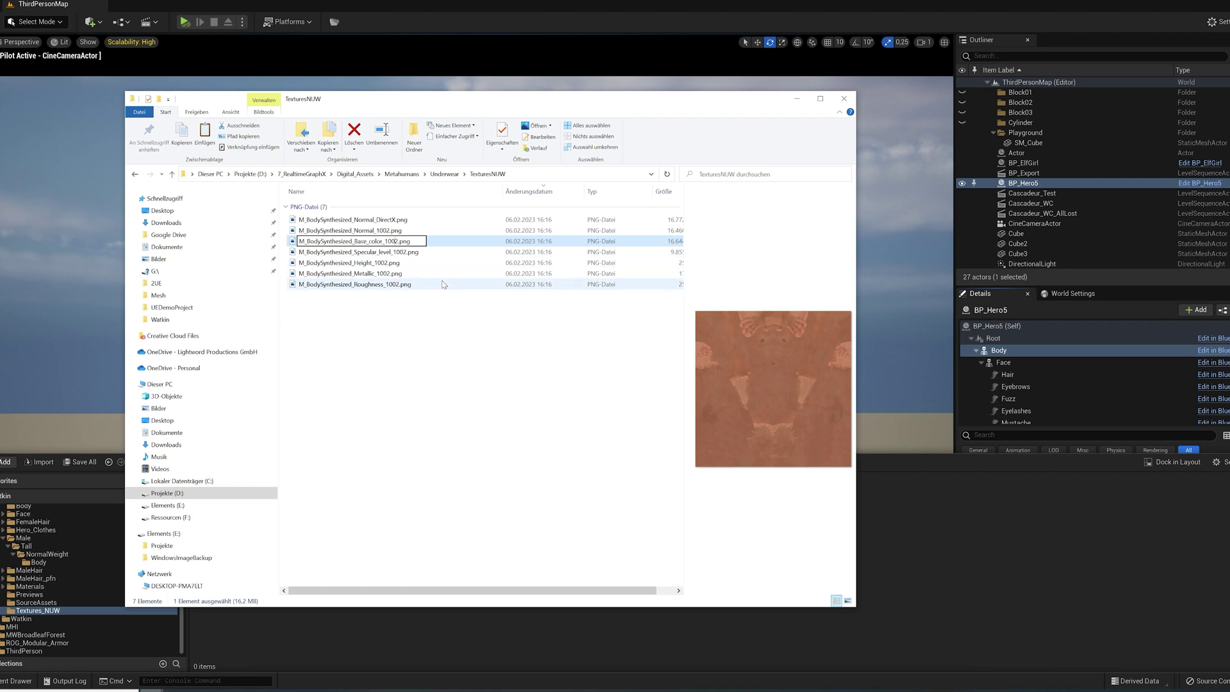
key("BackSpace")
key("BackSpace")
key("BackSpace")
key("BackSpace")
key("Return")
Rename the specular level texture to M_BodySynthesized_Specular_level.png by removing its _1002 suffix.
left_click(392, 254)
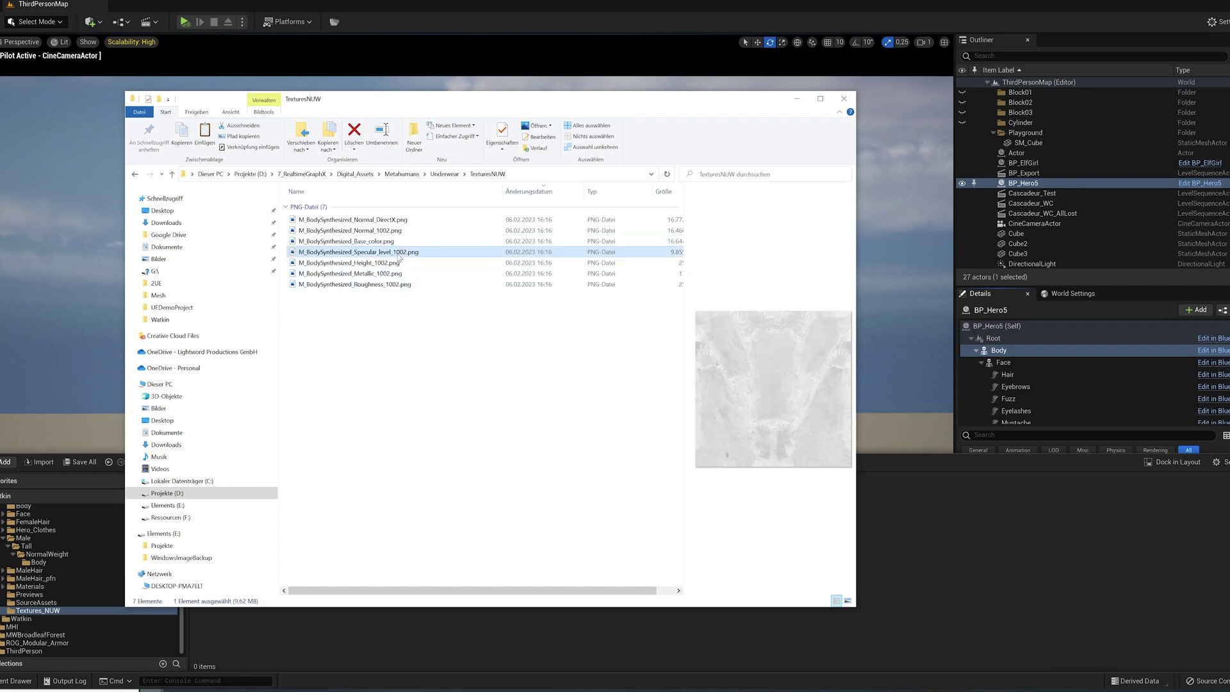
key("F2")
key("Right")
key("BackSpace")
key("Return")
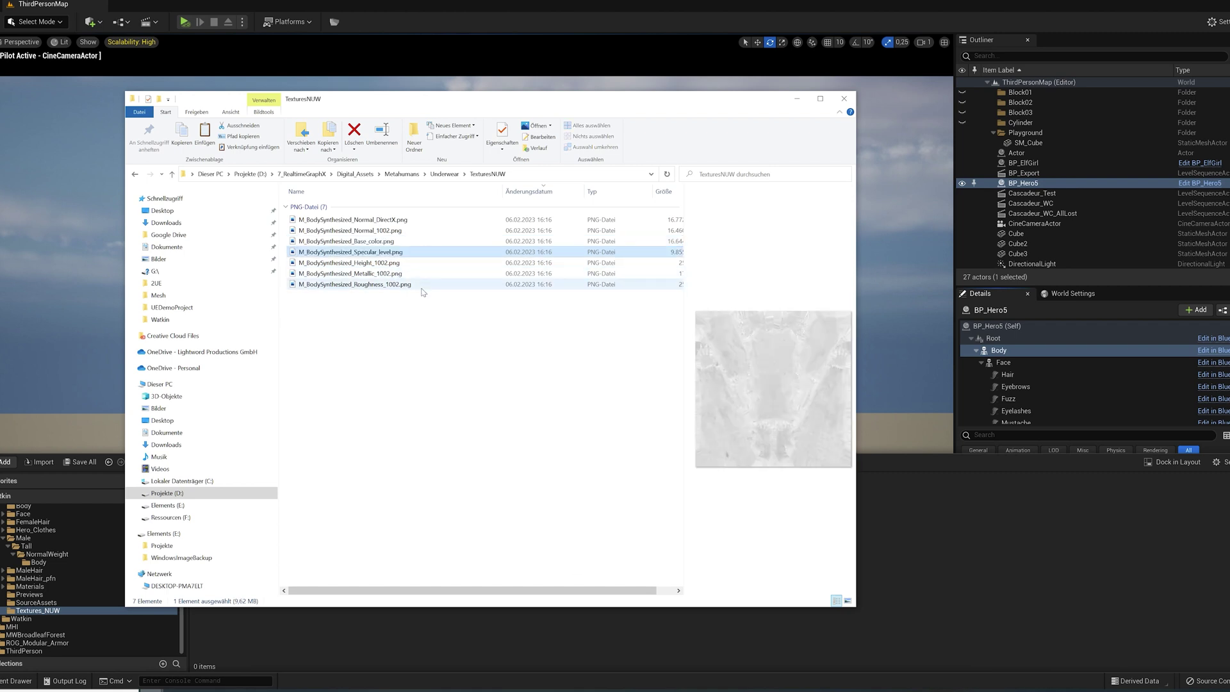
Import the renamed DirectX normal, base color and specular level textures into Unreal Engine's Textures_NUW folder.
left_click(400, 241, "ctrl")
left_click(392, 220, "ctrl")
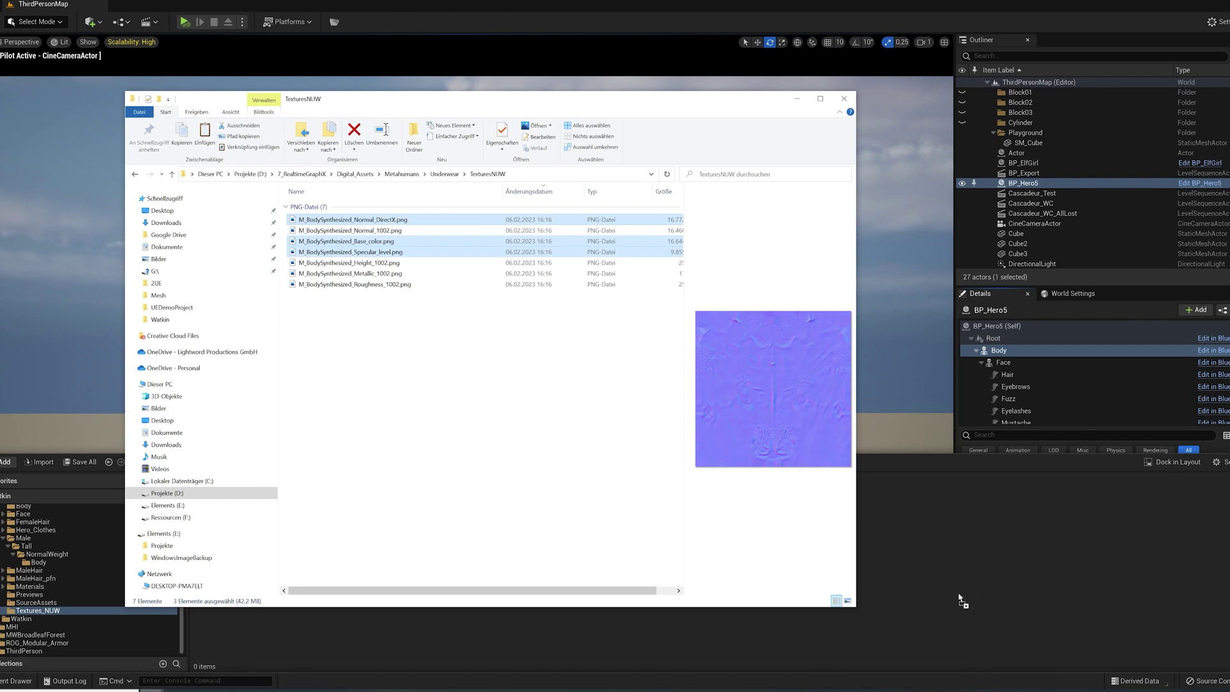
left_click_drag(961, 601, 873, 585)
Convert all three imported M_BodySynthesized textures from virtual to regular textures.
left_click(242, 545)
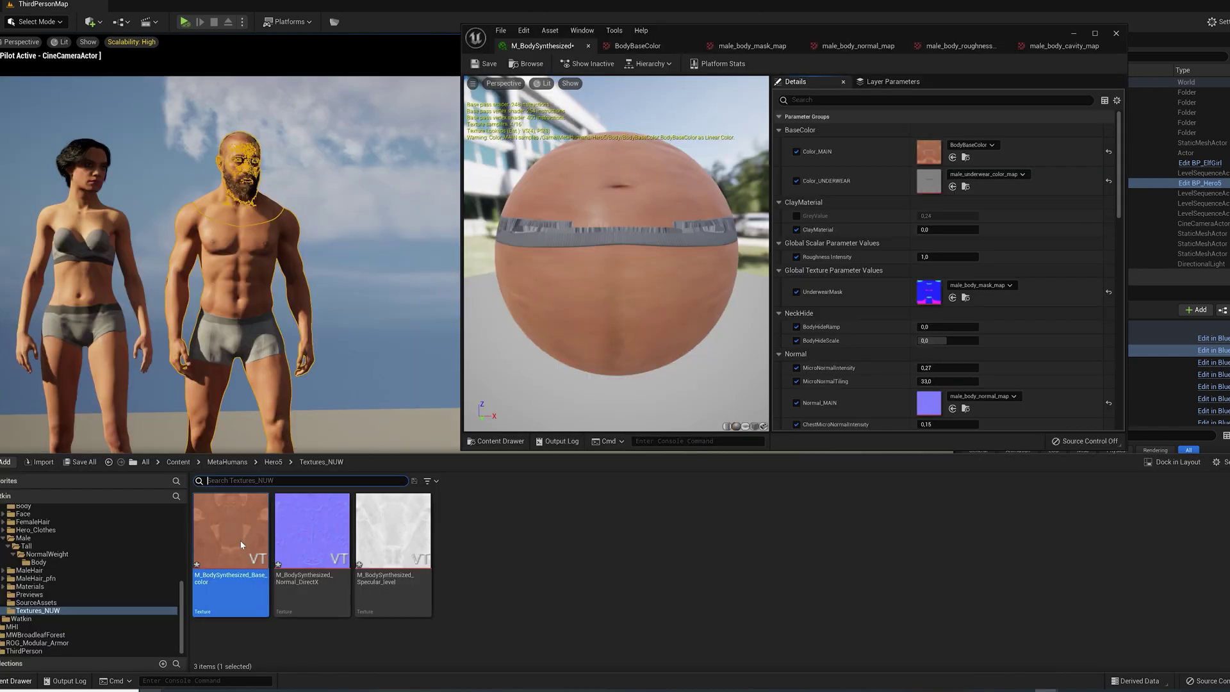
left_click(416, 539, "shift")
right_click(416, 540)
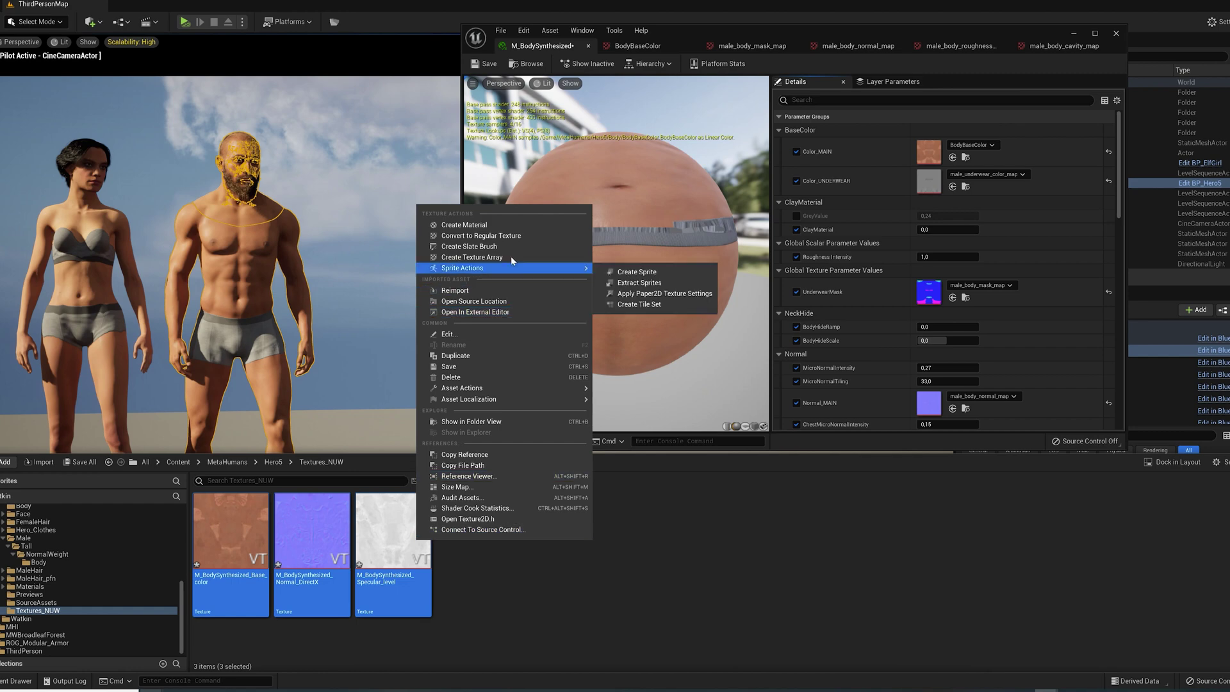
left_click(517, 236)
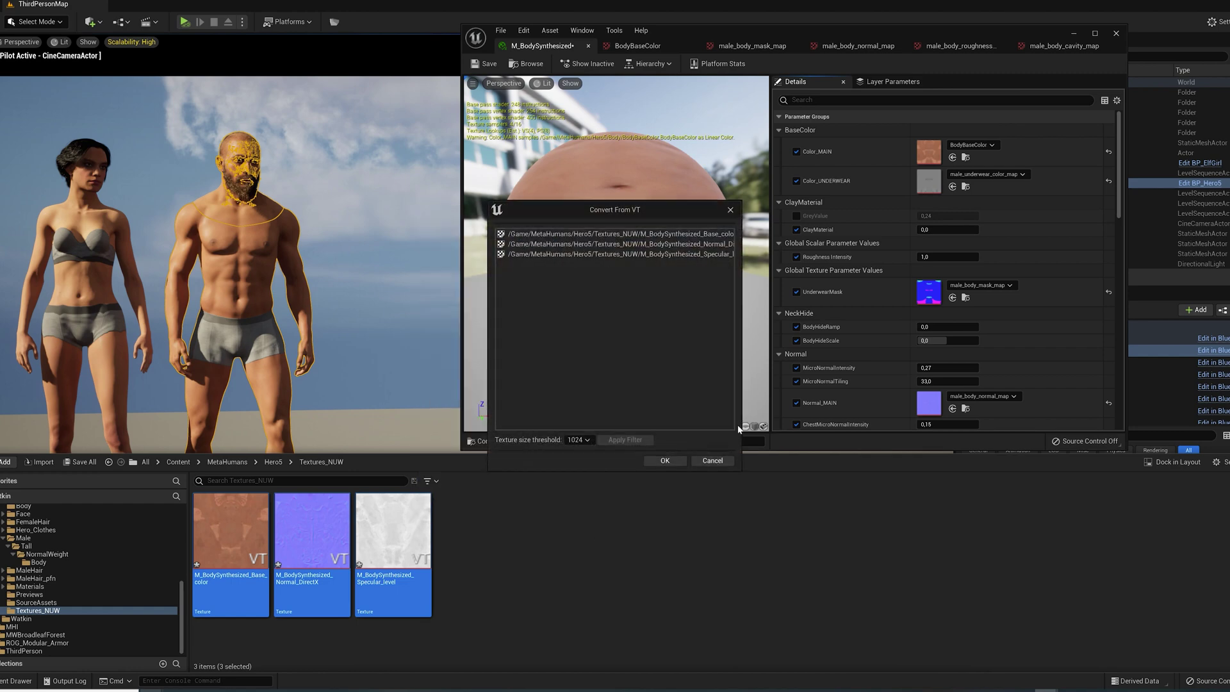
left_click(665, 460)
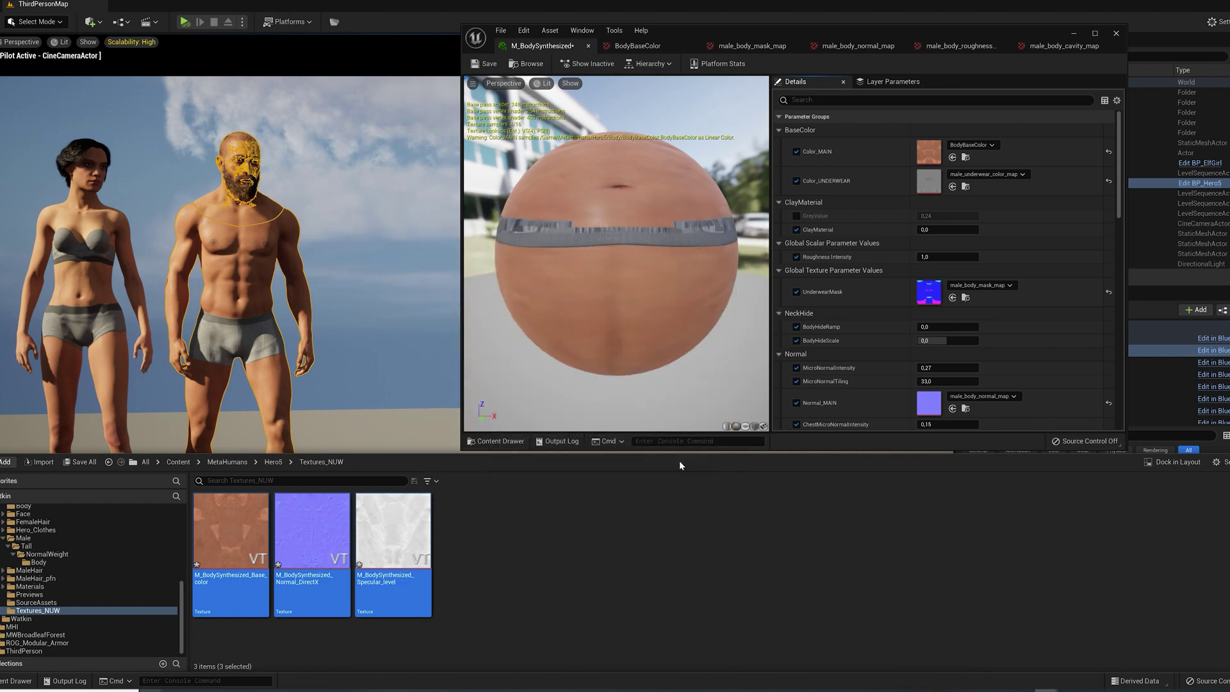
Assign the M_BodySynthesized_Base_color texture to both Color_MAIN and Color_UNDERWEAR in the M_BodySynthesized material.
left_click(461, 547)
left_click_drag(230, 545, 929, 153)
left_click_drag(232, 534, 929, 181)
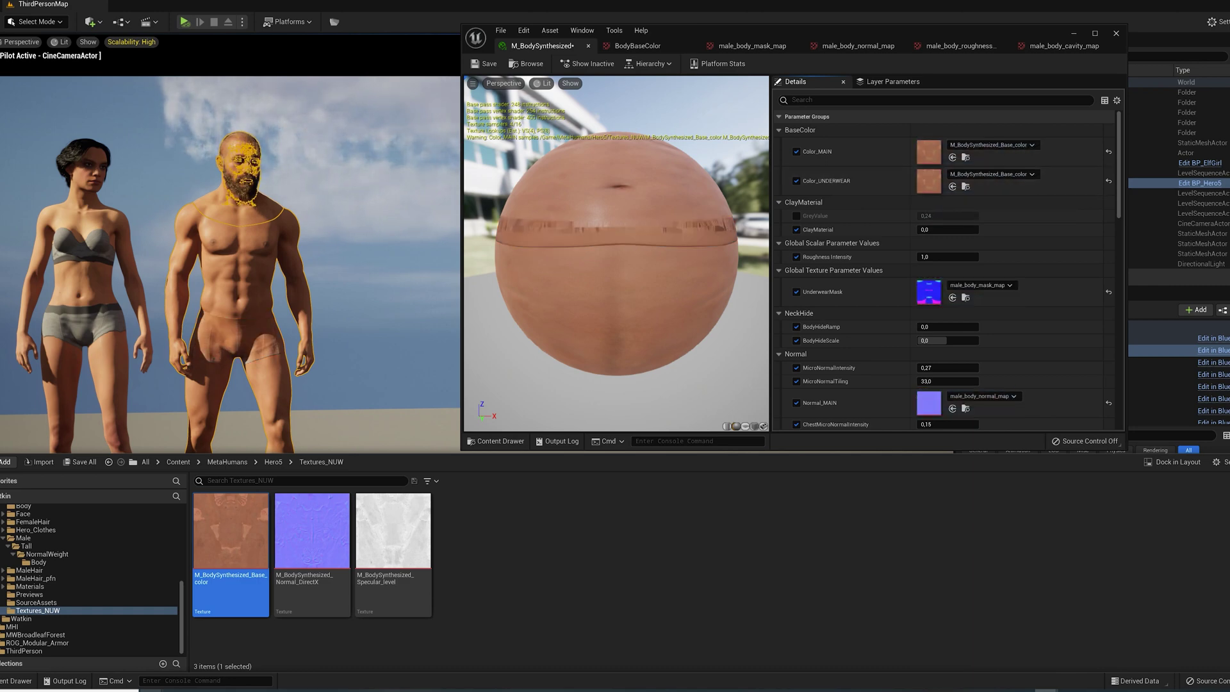
Assign M_BodySynthesized_Normal_DirectX to the material's Normal_MAIN and M_BodySynthesized_Specular_level to its Cavity_MAIN.
right_click_drag(359, 269, 384, 289)
scroll(359, 321, "up", 10)
key("ctrl+space")
scroll(862, 378, "down", 3)
left_click_drag(312, 535, 931, 327)
scroll(907, 337, "down", 5)
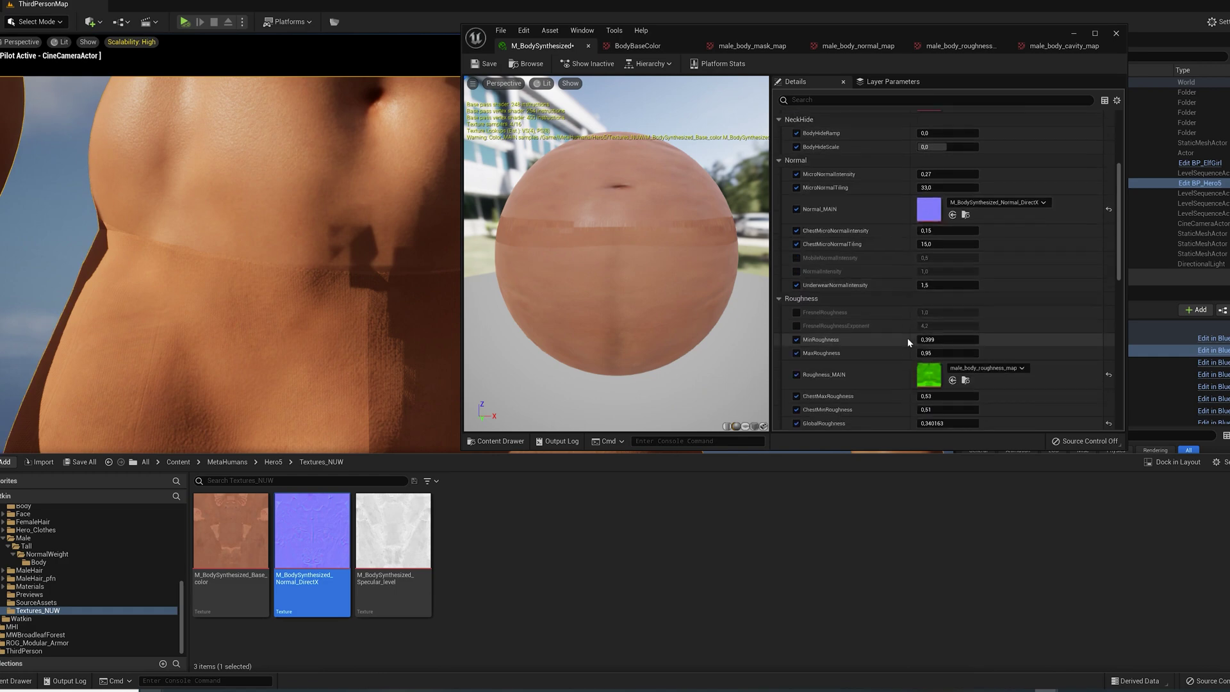
left_click_drag(399, 534, 930, 349)
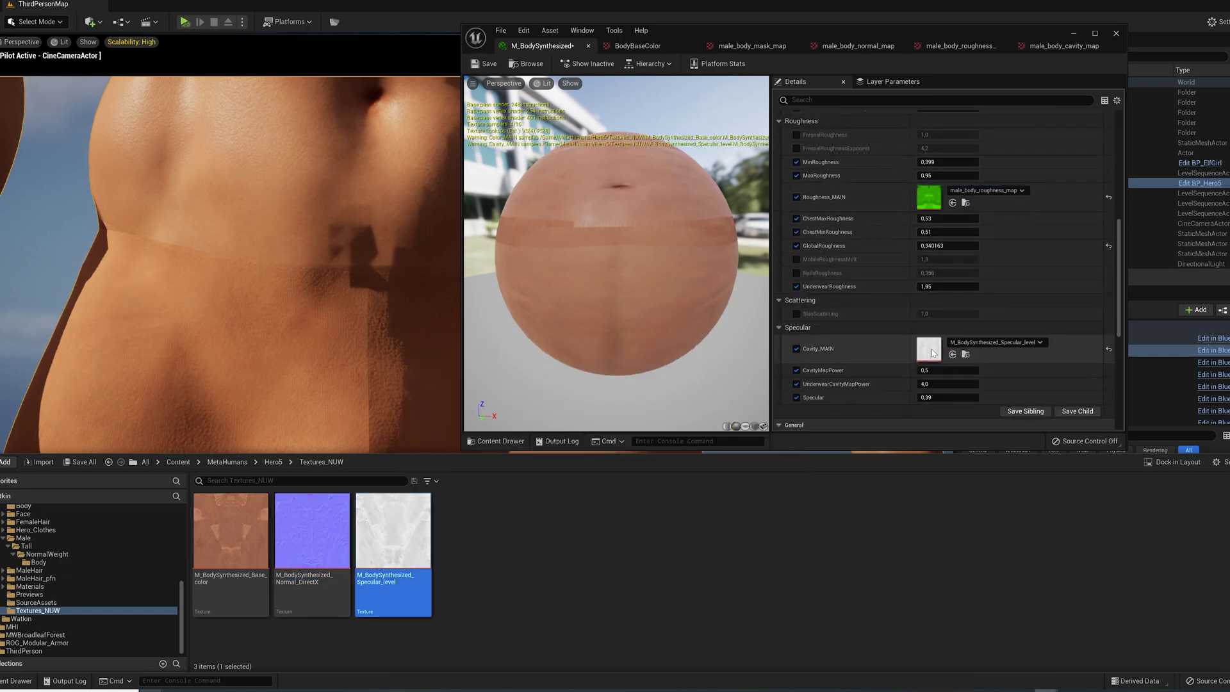
Set the roughness map's Composite Texture to M_BodySynthesized_Normal_DirectX and save the roughness map.
double_click(930, 198)
scroll(903, 360, "down", 1)
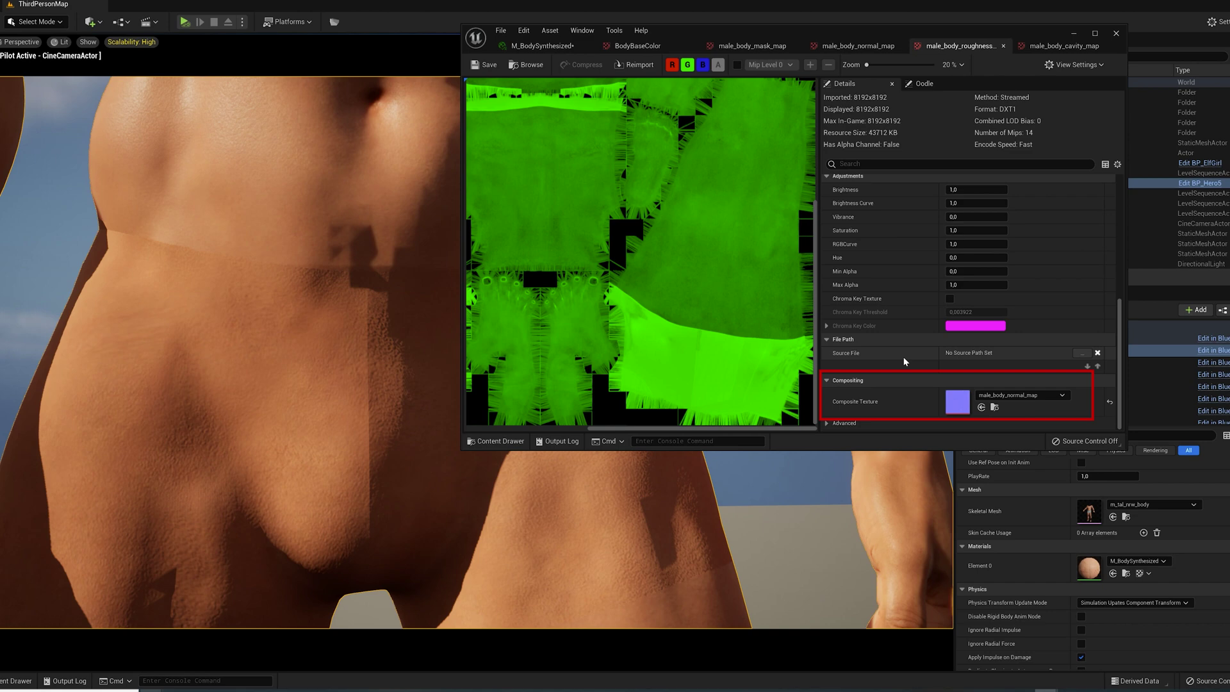
left_click(16, 681)
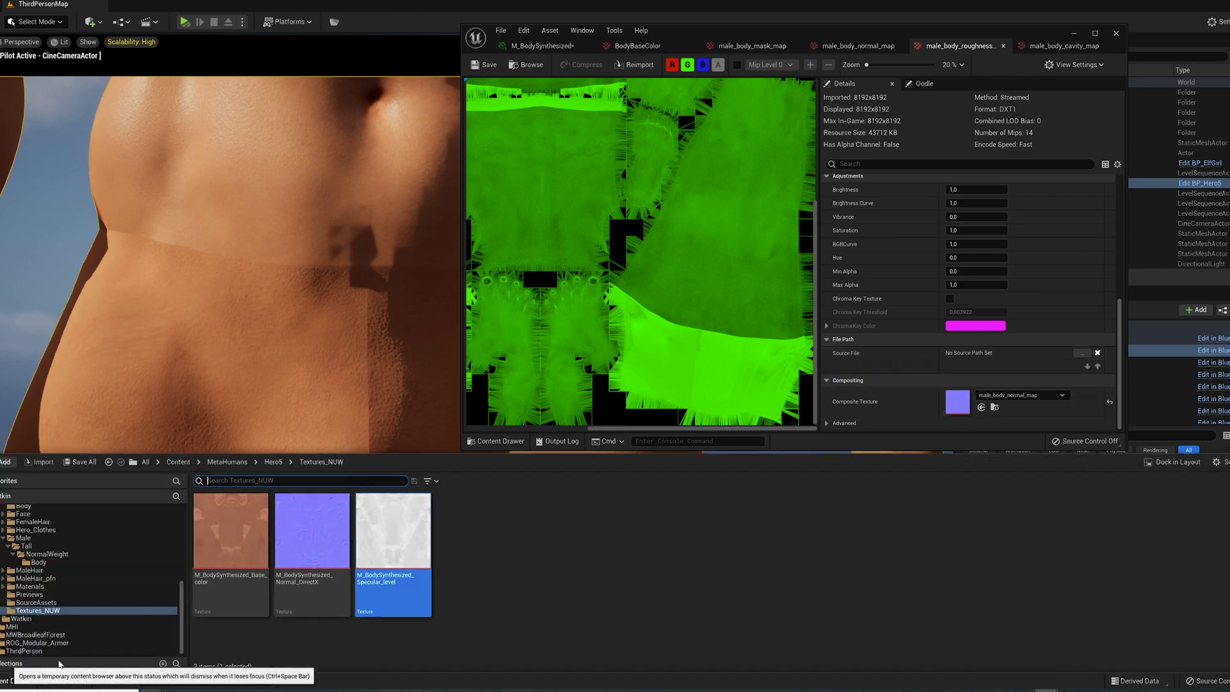
left_click_drag(310, 553, 966, 407)
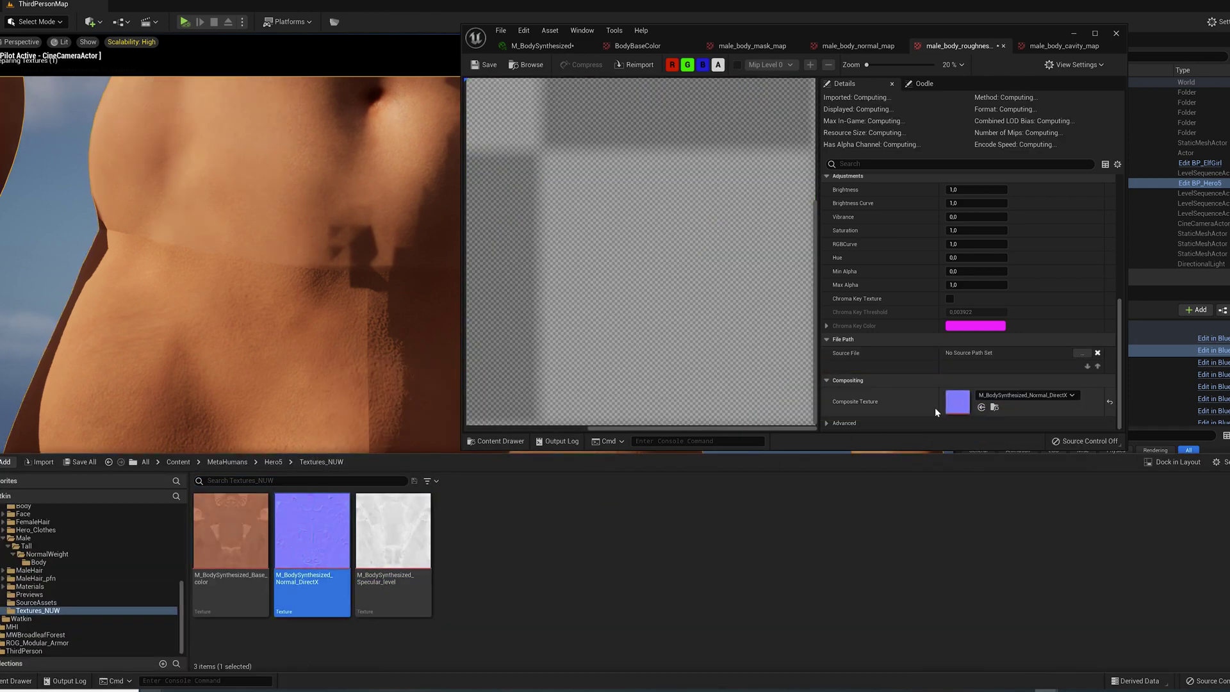
left_click(486, 65)
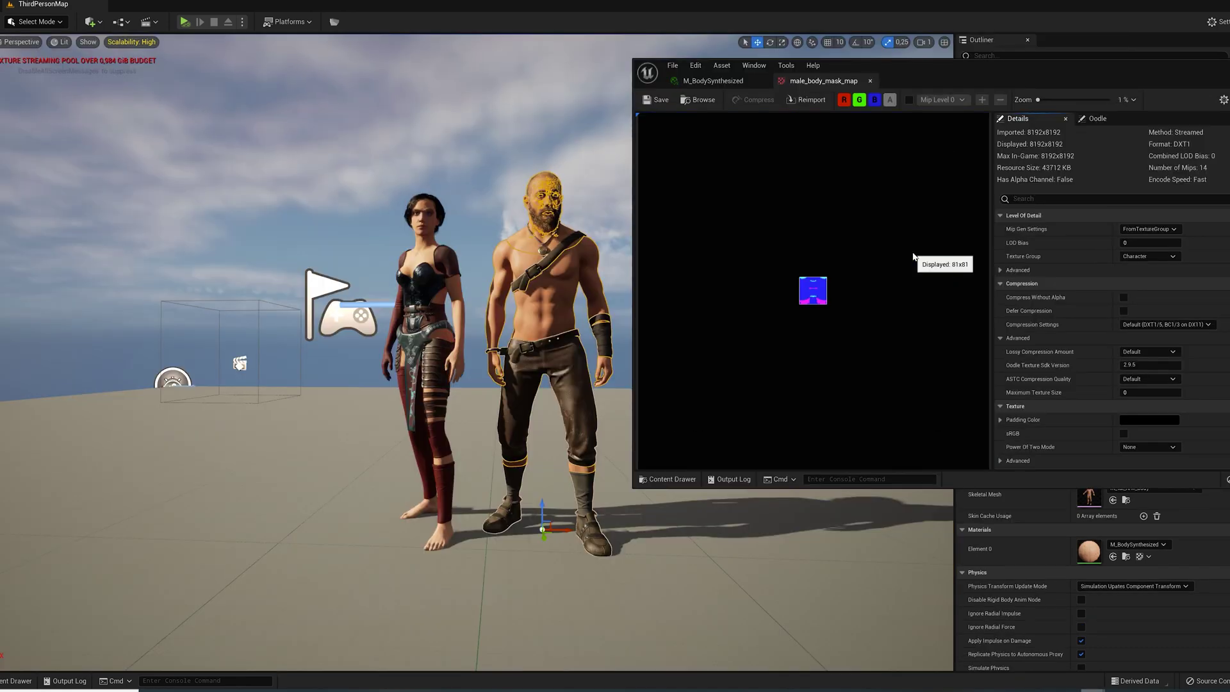
Examine the red, green and blue channels of male_body_mask_map one at a time.
left_click(860, 99)
left_click(875, 100)
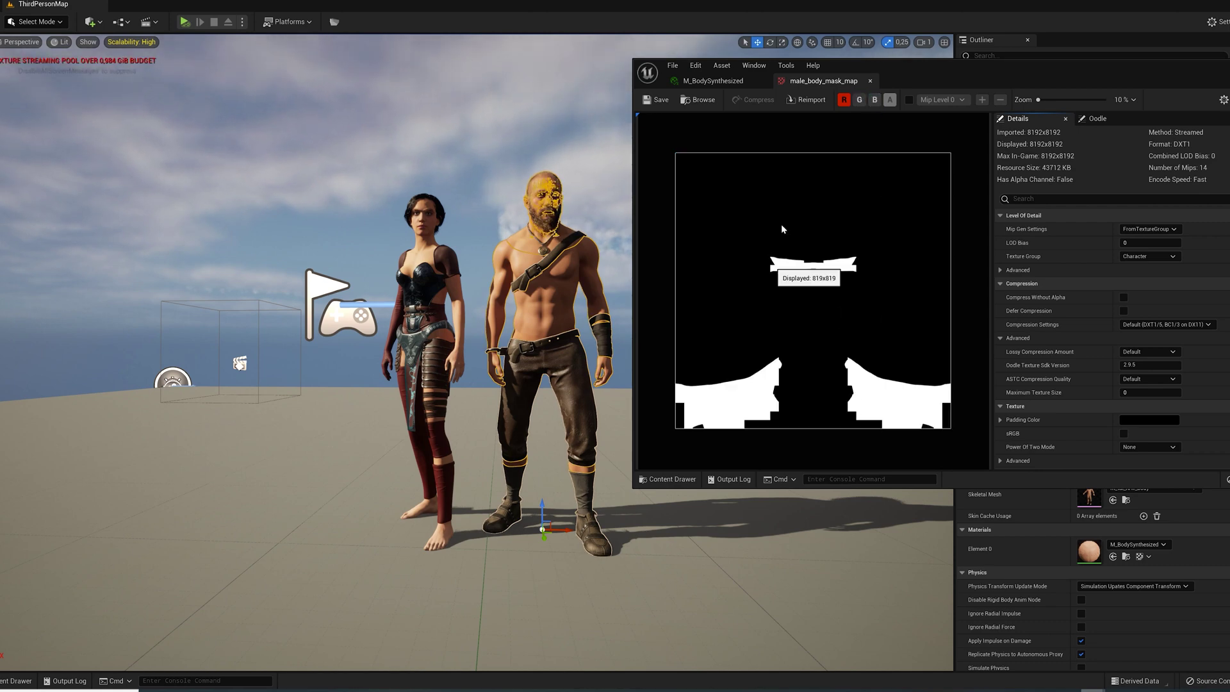
left_click(844, 99)
left_click(859, 99)
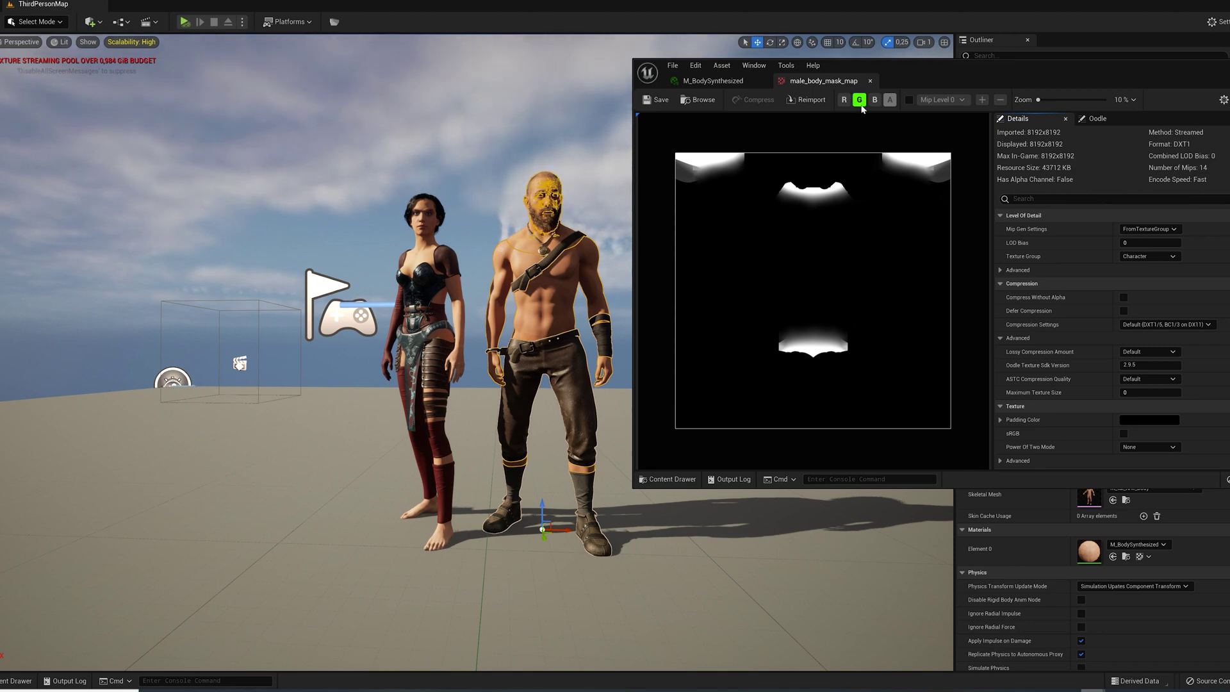
left_click(860, 100)
left_click(875, 100)
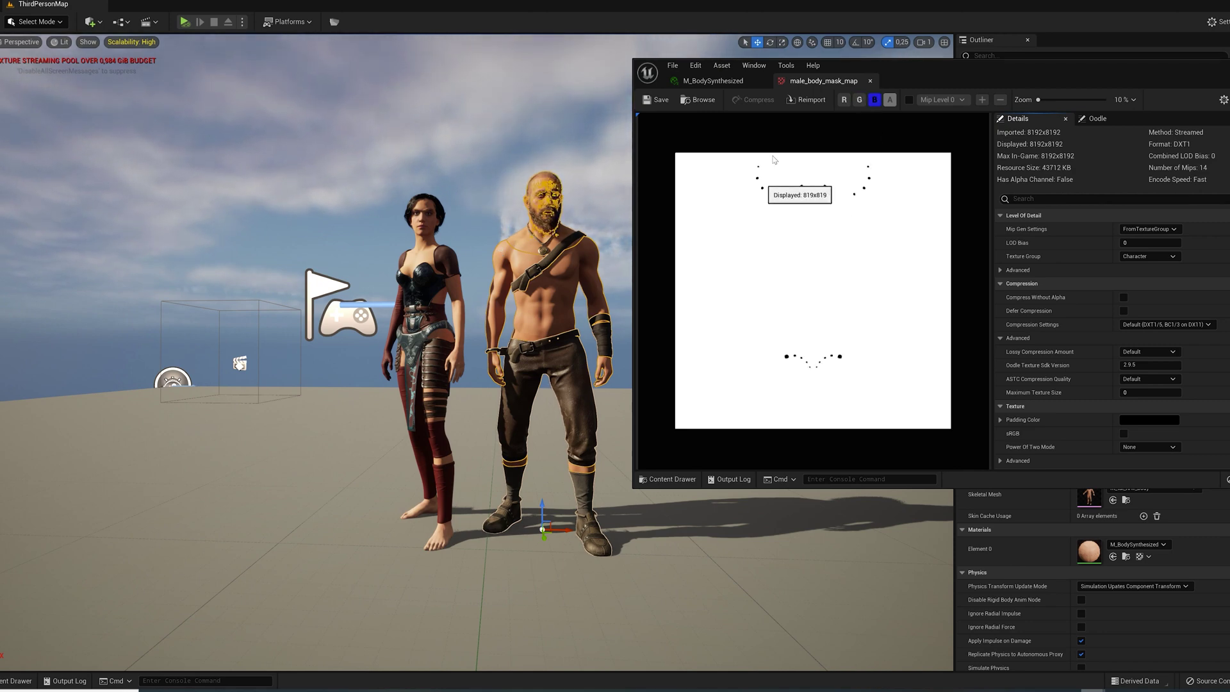
left_click(860, 99)
left_click(845, 101)
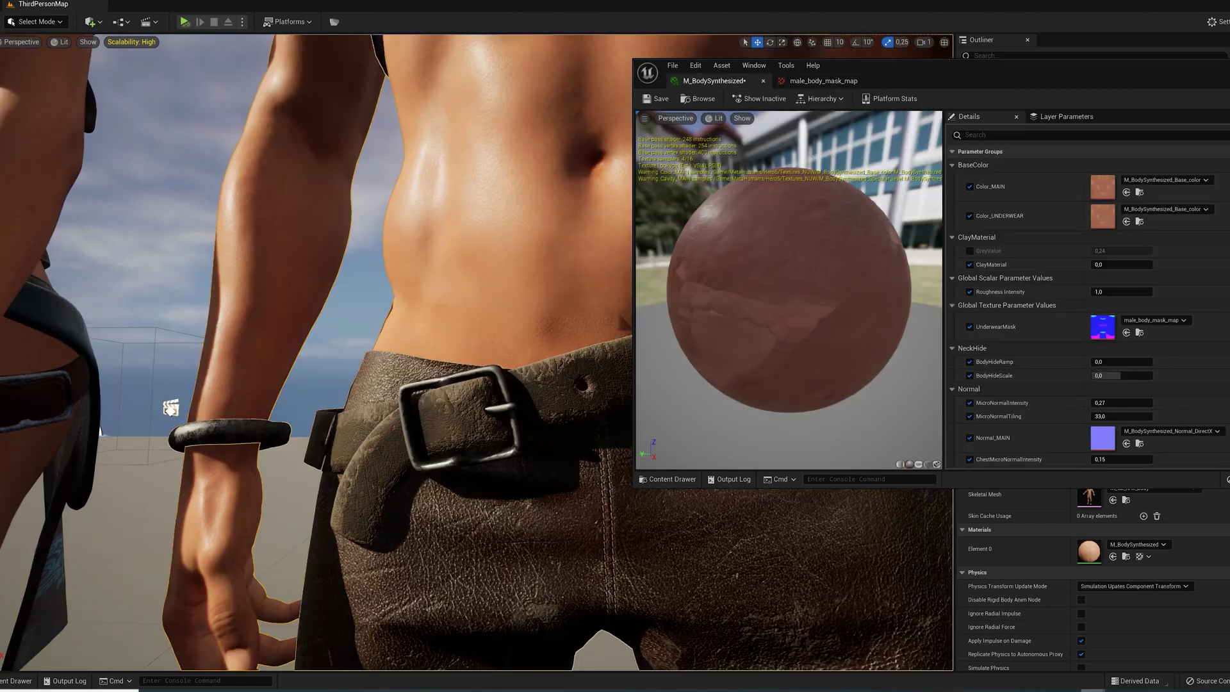
Disable and re-enable the material's UnderwearMask parameter to compare its effect on the male character's chest.
mouse_move(448, 354)
middle_mouse_down()
mouse_move(448, 269)
mouse_move(448, 355)
middle_mouse_up()
key("Escape")
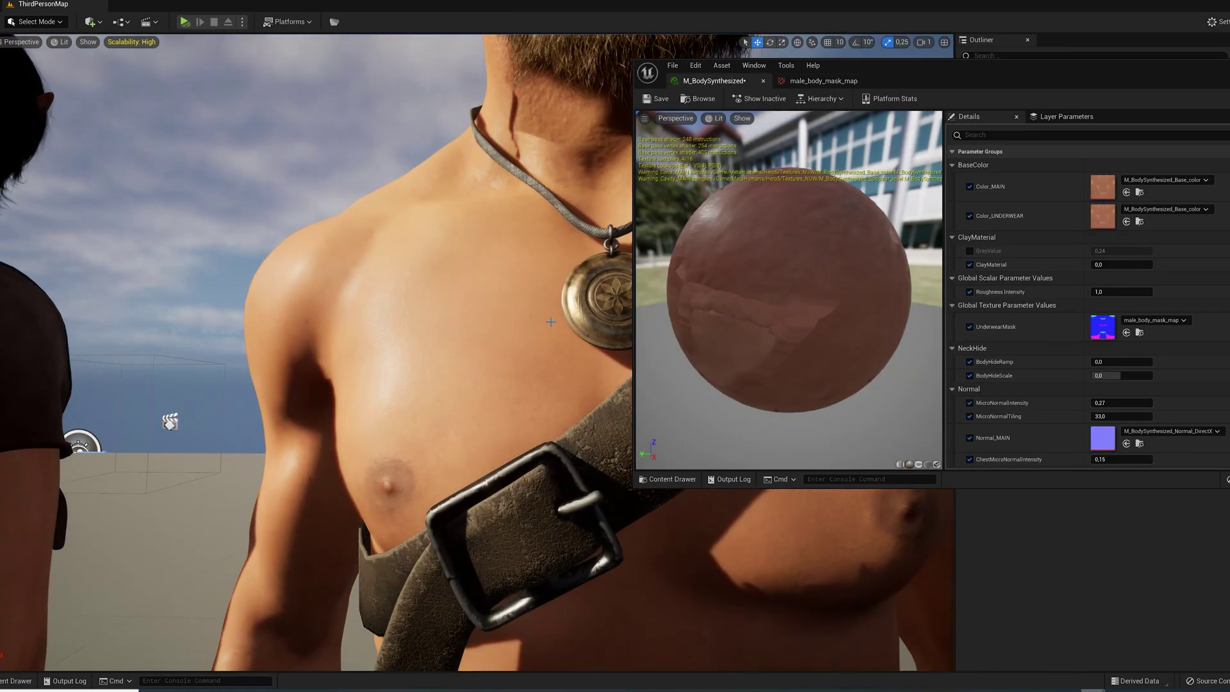
left_click(970, 327)
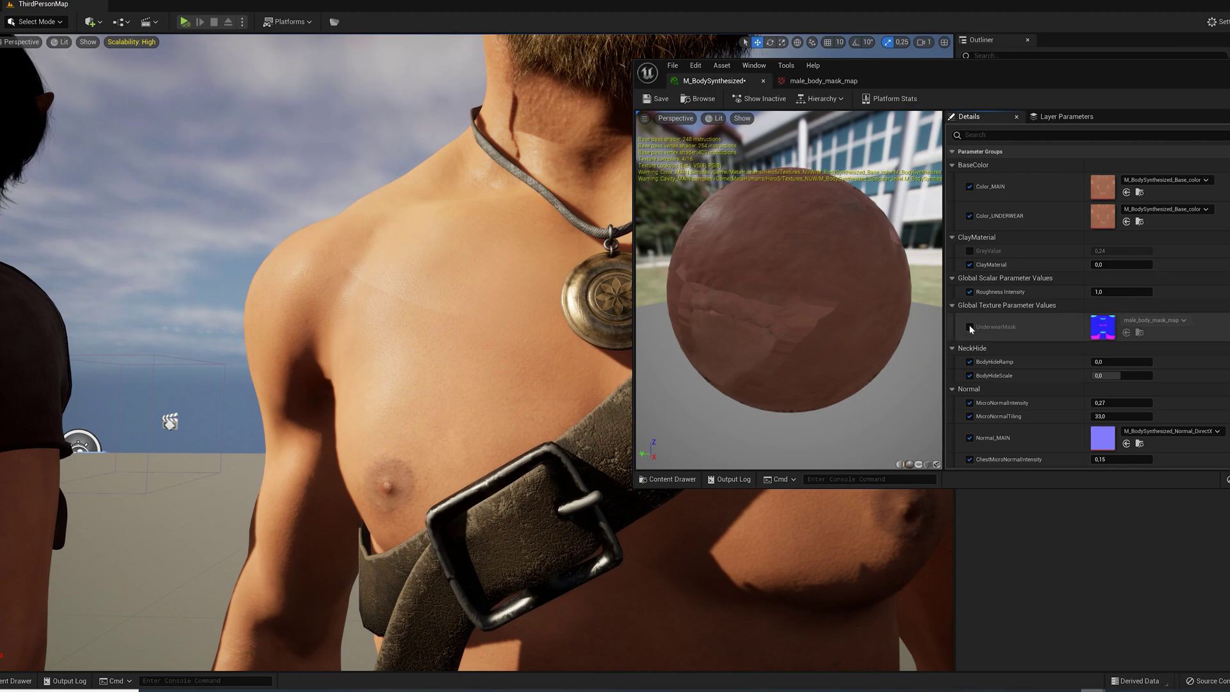
left_click(969, 327)
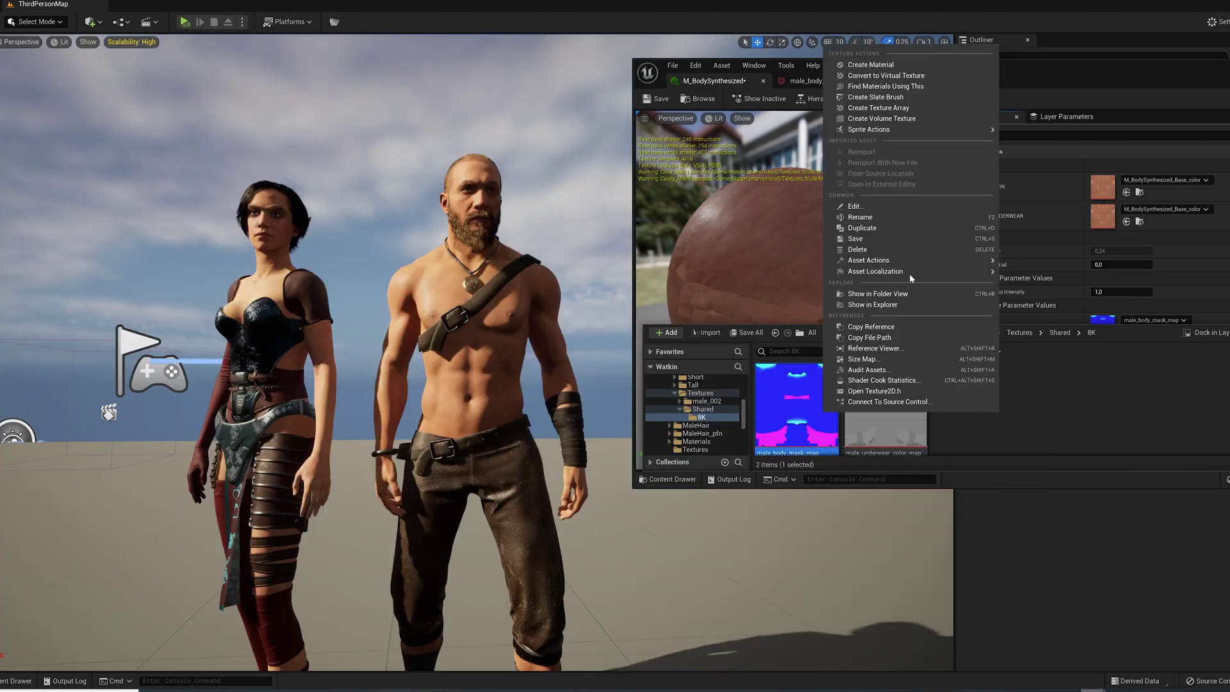
Export the male_body_mask_map texture and, in Photoshop, set the Clone Stamp to a 1000 px Hard Round brush.
left_click(910, 274)
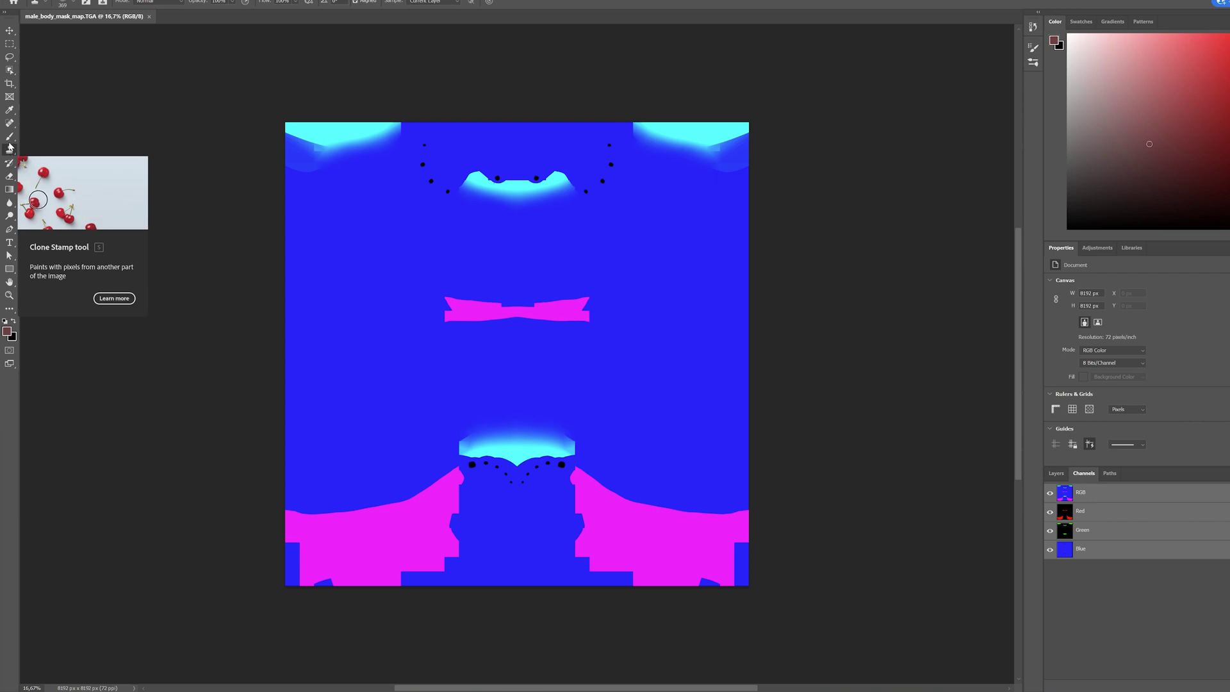
left_click(61, 3)
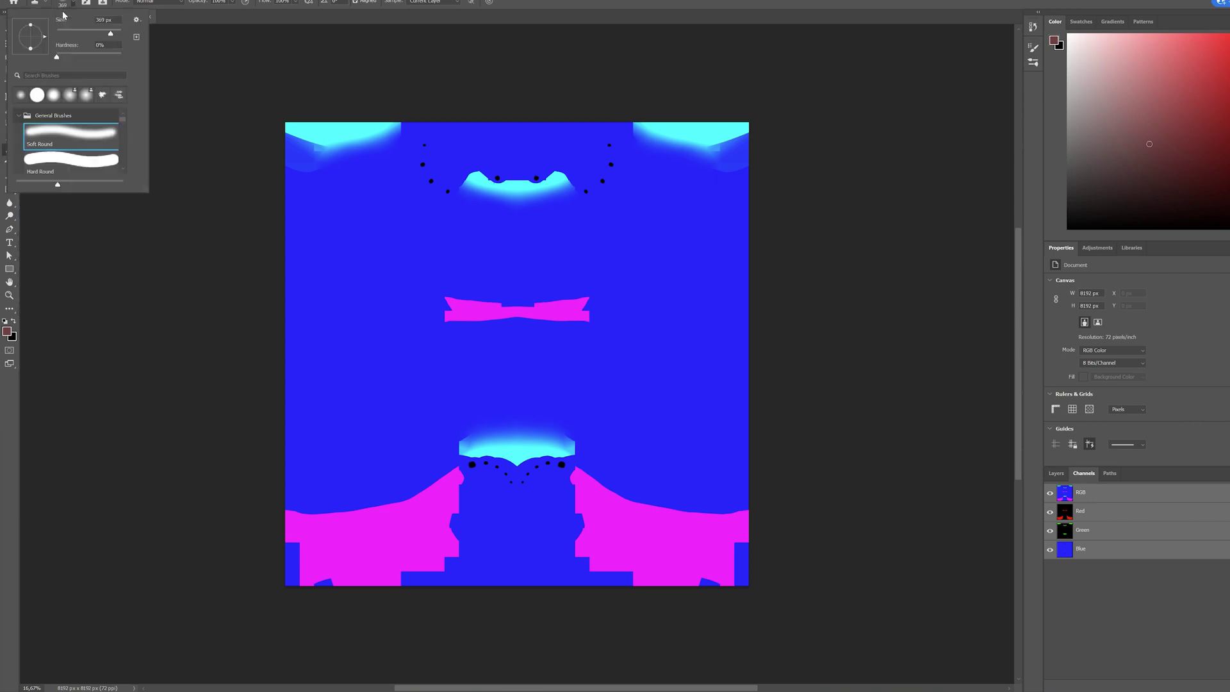
left_click(71, 158)
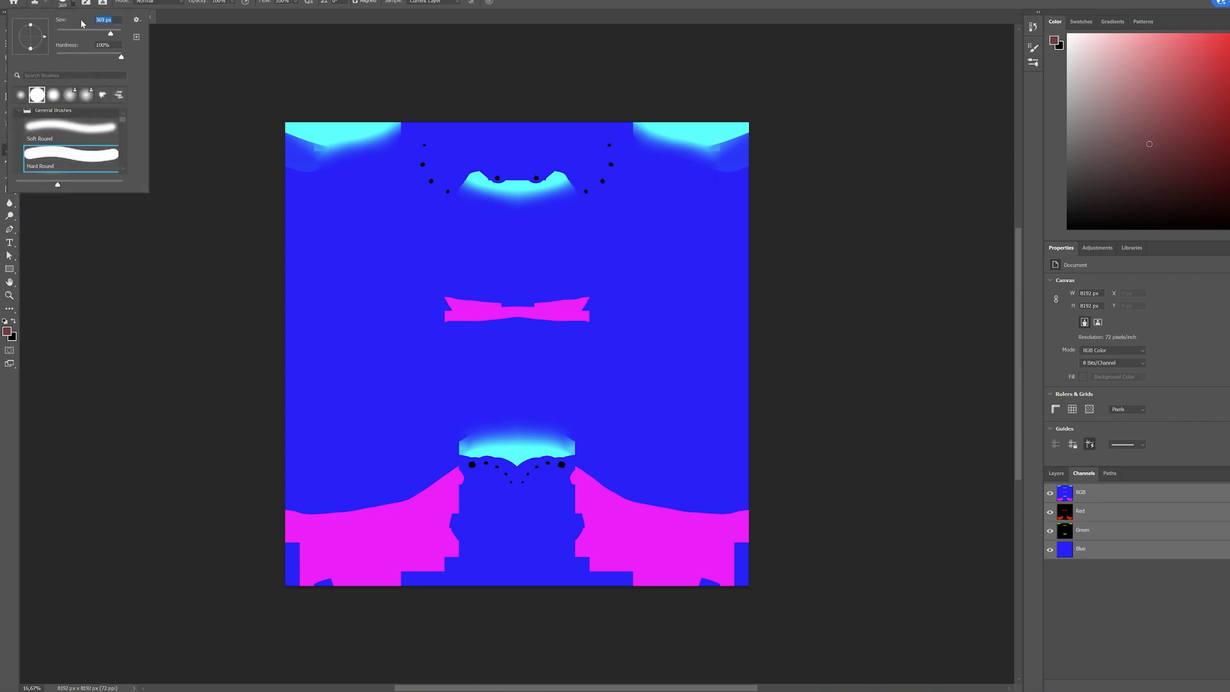
key("Return")
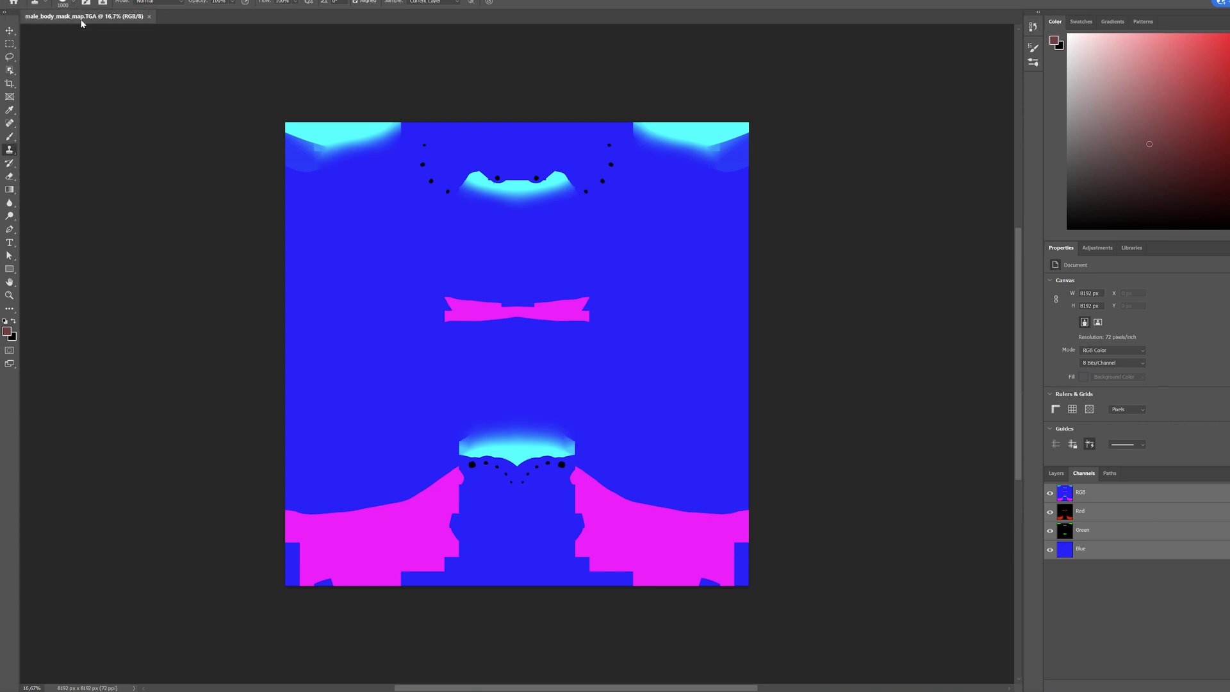
Clone the plain blue over all magenta areas of the mask with the Clone Stamp and save the result as a separate file.
left_click(335, 415, "alt")
mouse_move(324, 466)
left_mouse_down()
mouse_move(302, 508)
mouse_move(309, 564)
left_mouse_up()
mouse_move(344, 514)
left_mouse_down()
mouse_move(433, 510)
mouse_move(314, 570)
left_mouse_up()
mouse_move(577, 532)
left_mouse_down()
mouse_move(582, 489)
mouse_move(750, 528)
mouse_move(724, 566)
left_mouse_up()
left_click_drag(475, 329, 634, 330)
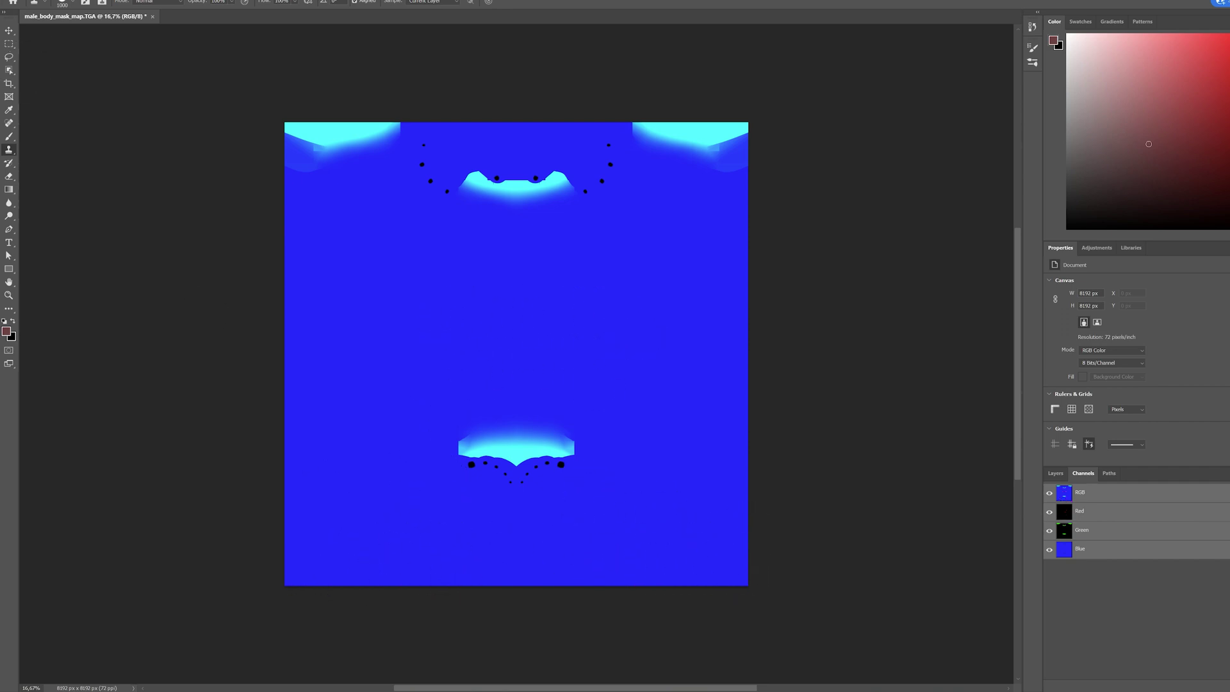
key("shift+ctrl+s")
key("Return")
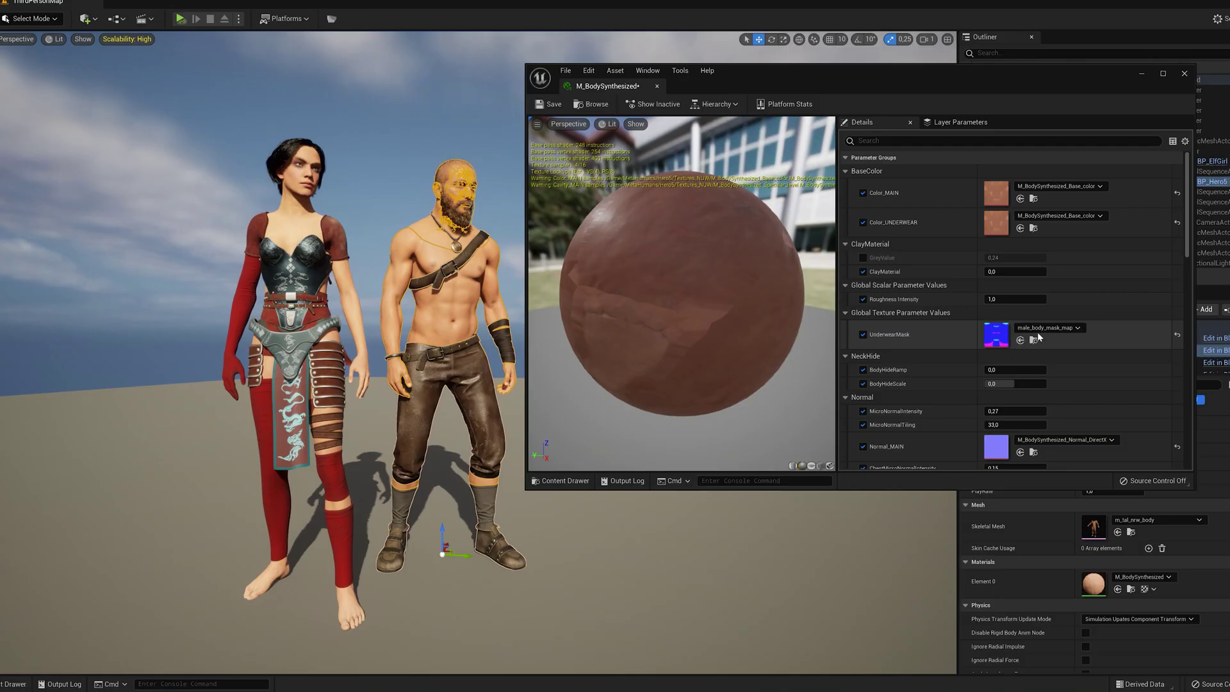
In Unreal, assign male_body_mask_map_NUW to the UnderwearMask parameter and inspect the male character's waist and chest up close in the level.
left_click(1040, 329)
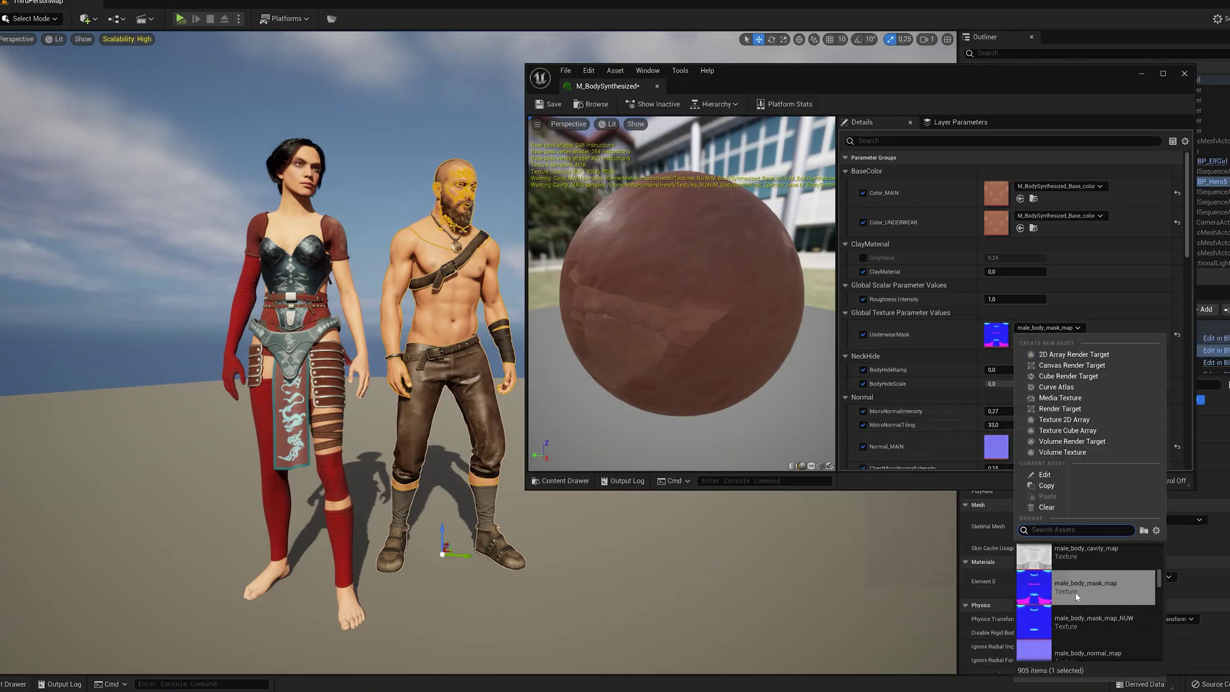
left_click(1093, 609)
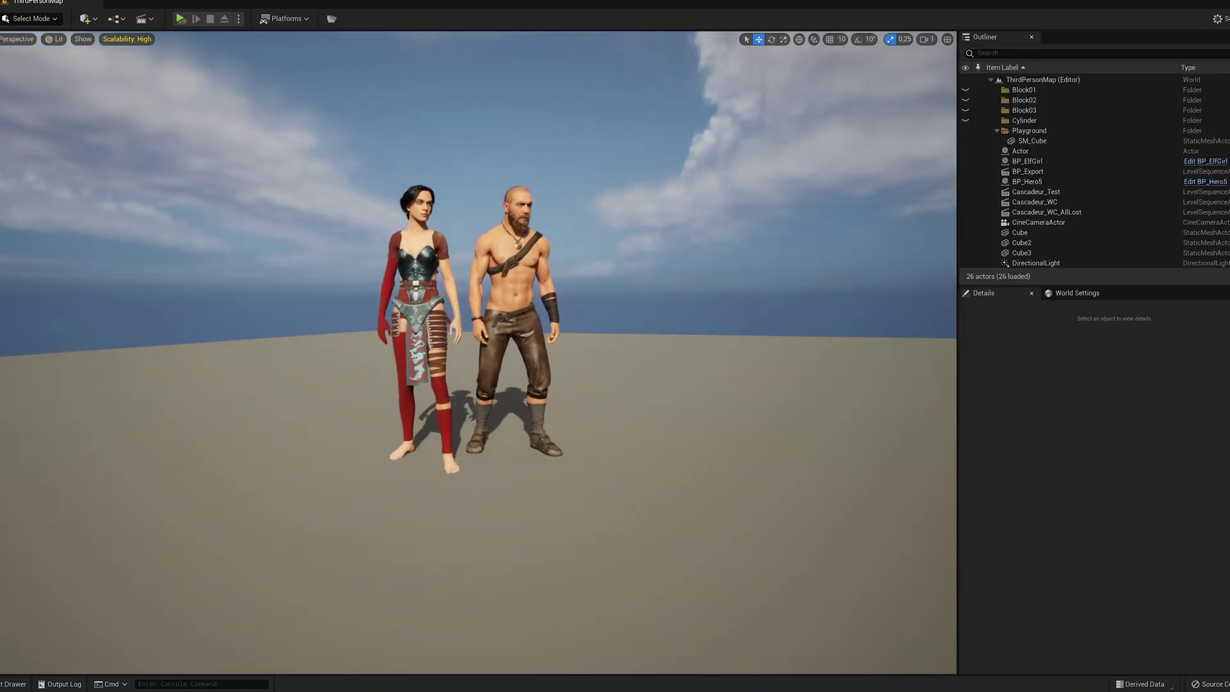
key("w")
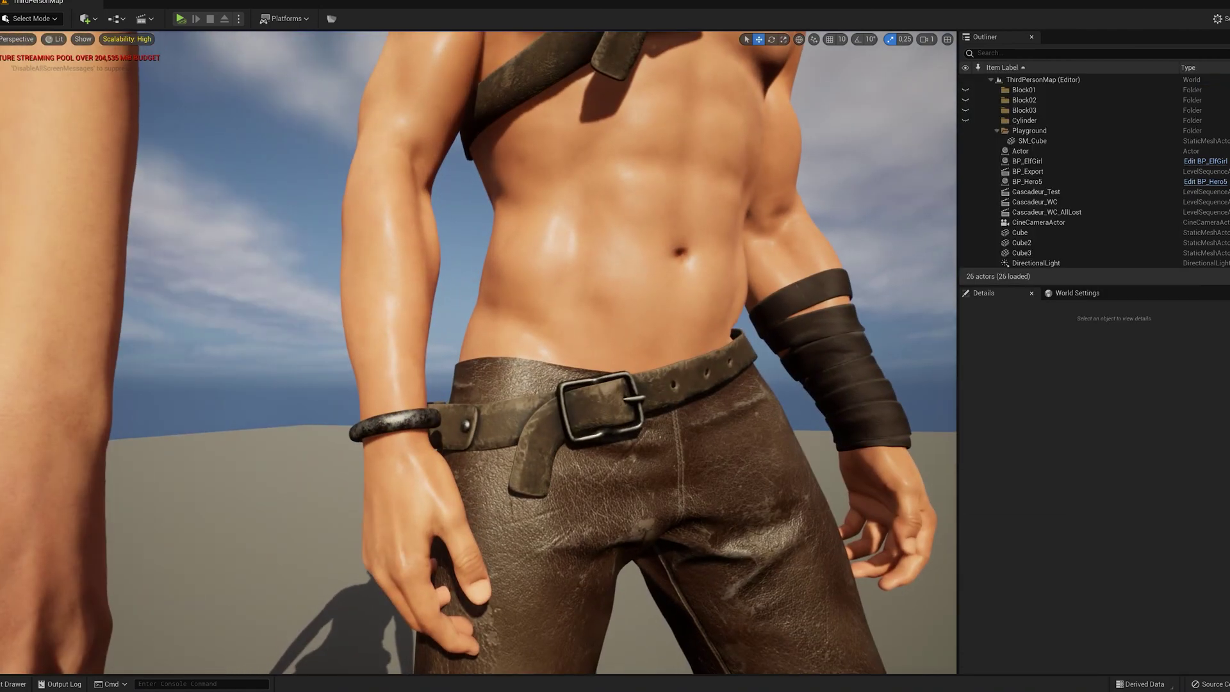
key("e")
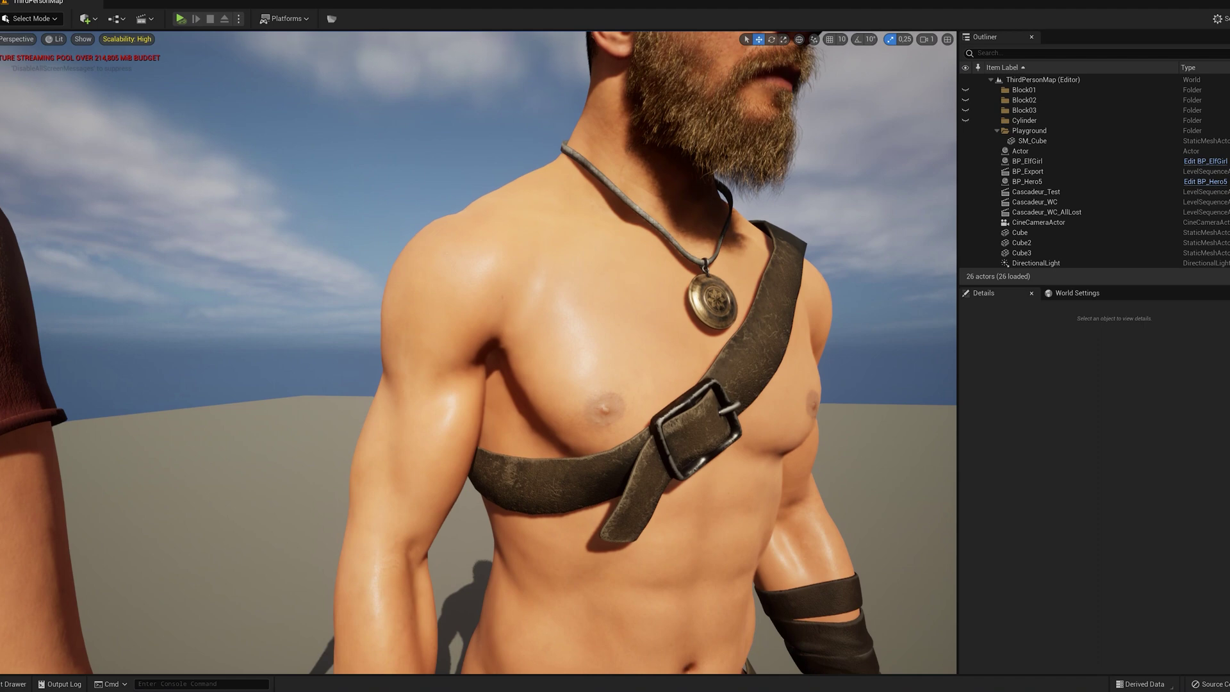
key("q")
key("q")
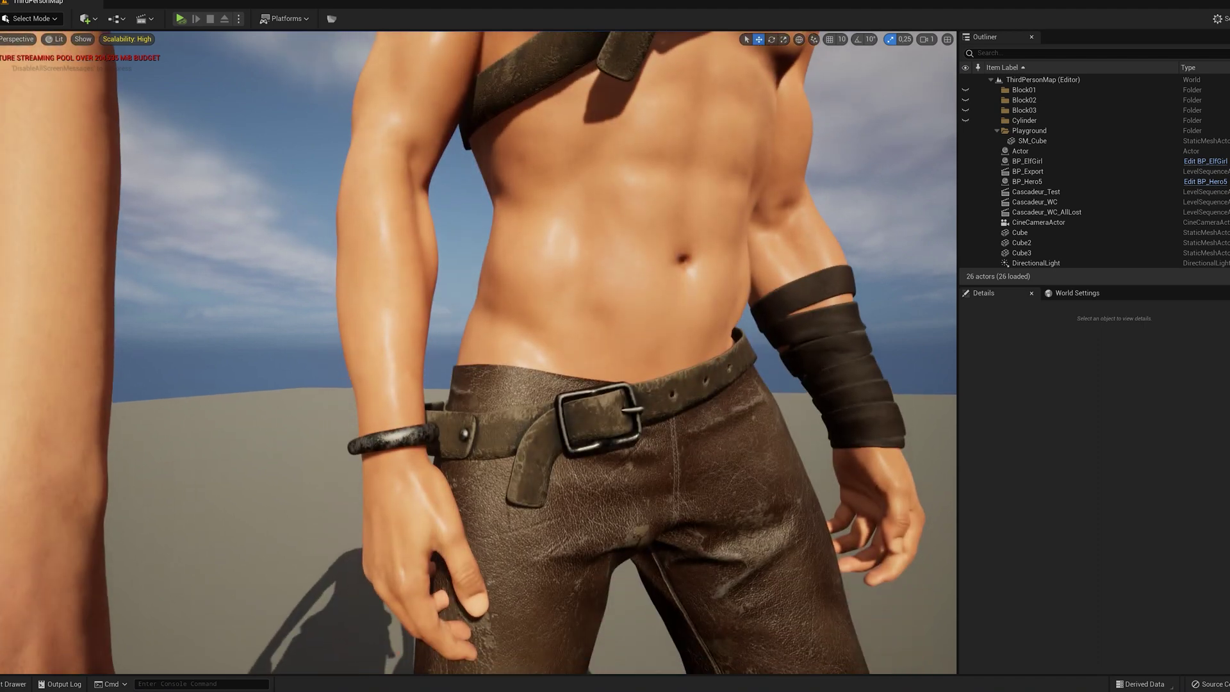